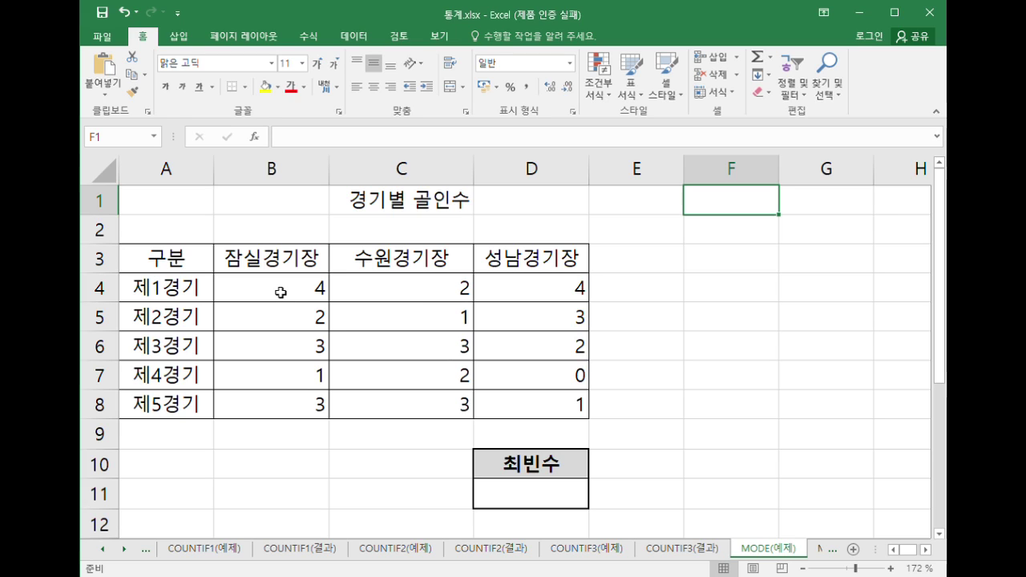
Examine the goal counts in B4:D8, comparing how often the values 4, 2 and 3 occur.
drag(281, 292, 548, 410)
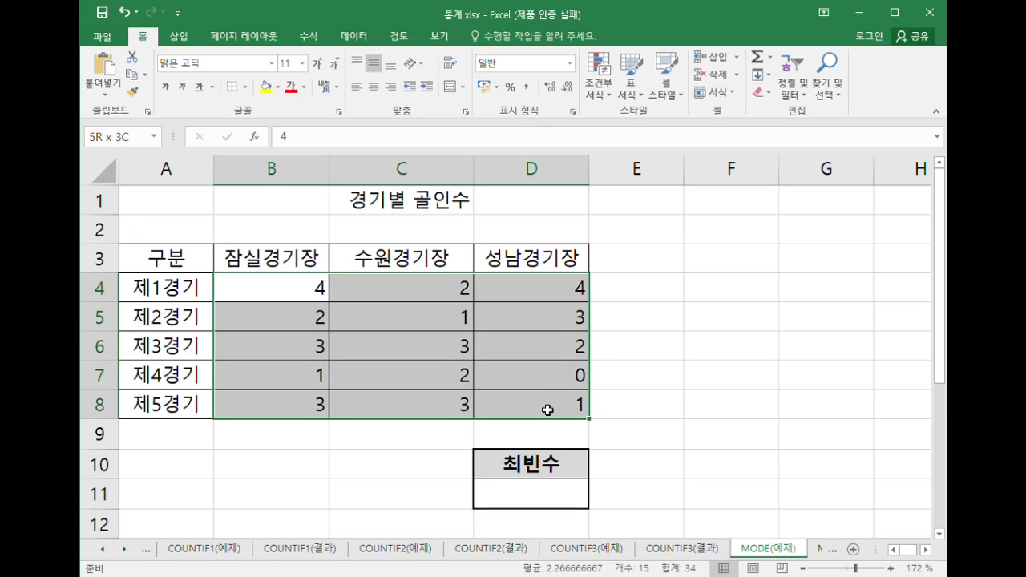
drag(547, 410, 547, 409)
click(308, 295)
click(553, 286)
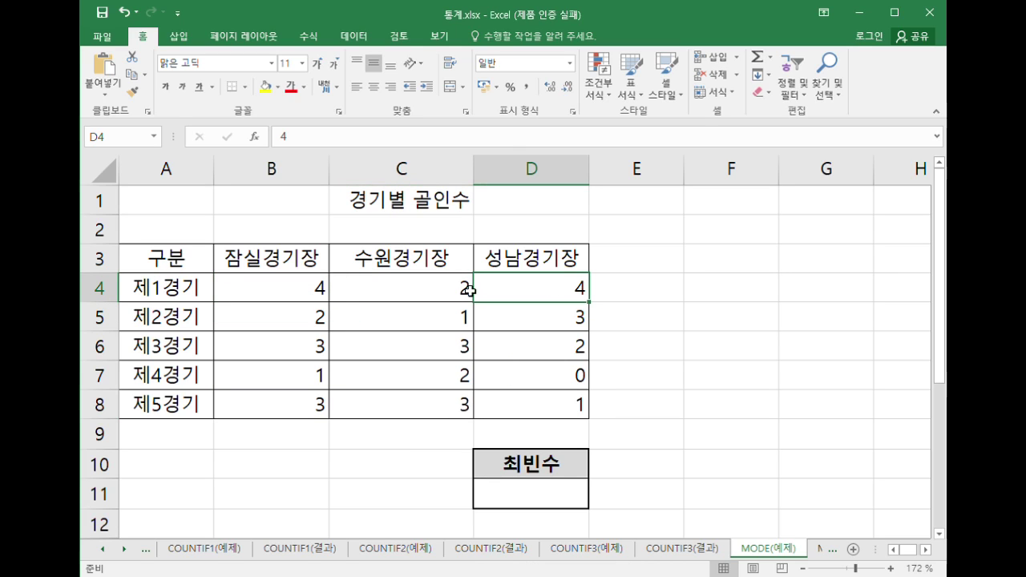
click(284, 298)
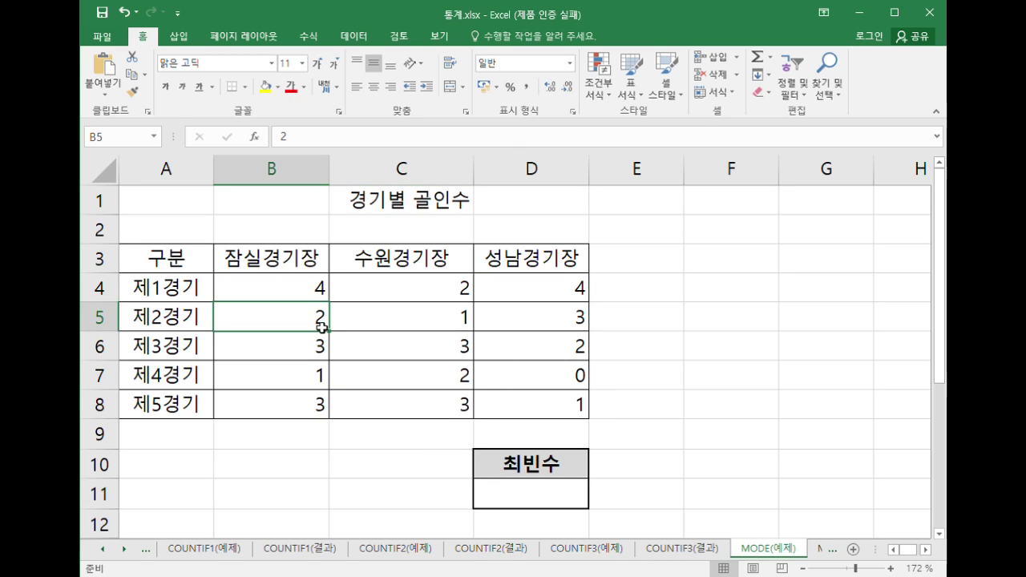
click(441, 293)
click(446, 381)
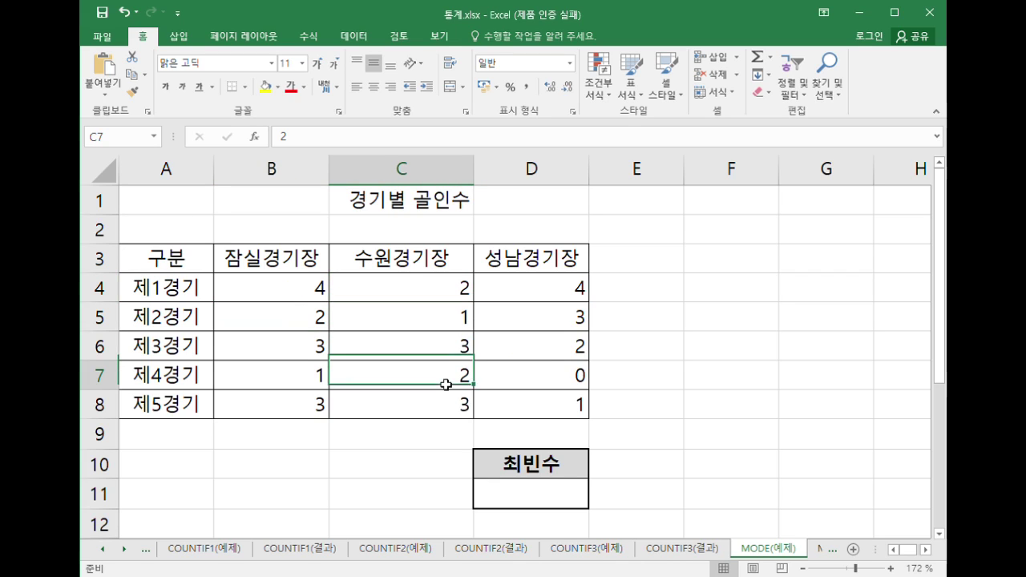
click(550, 354)
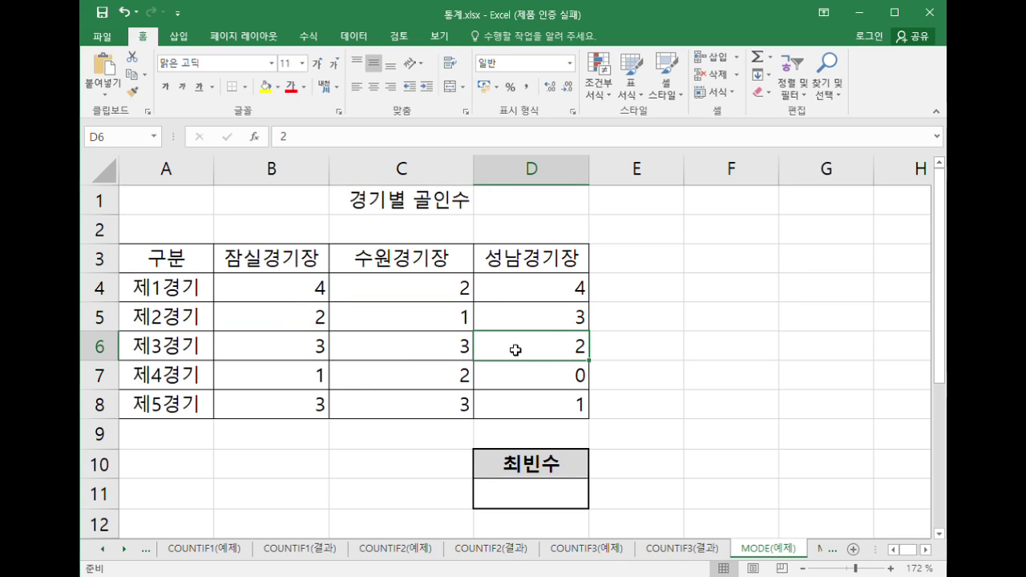
click(314, 356)
click(541, 325)
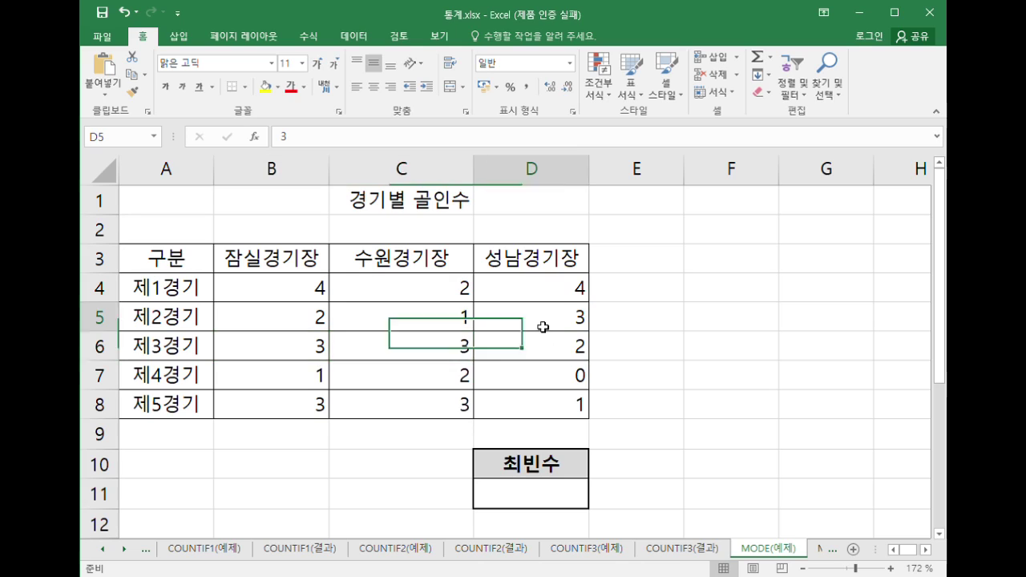
click(443, 413)
click(323, 415)
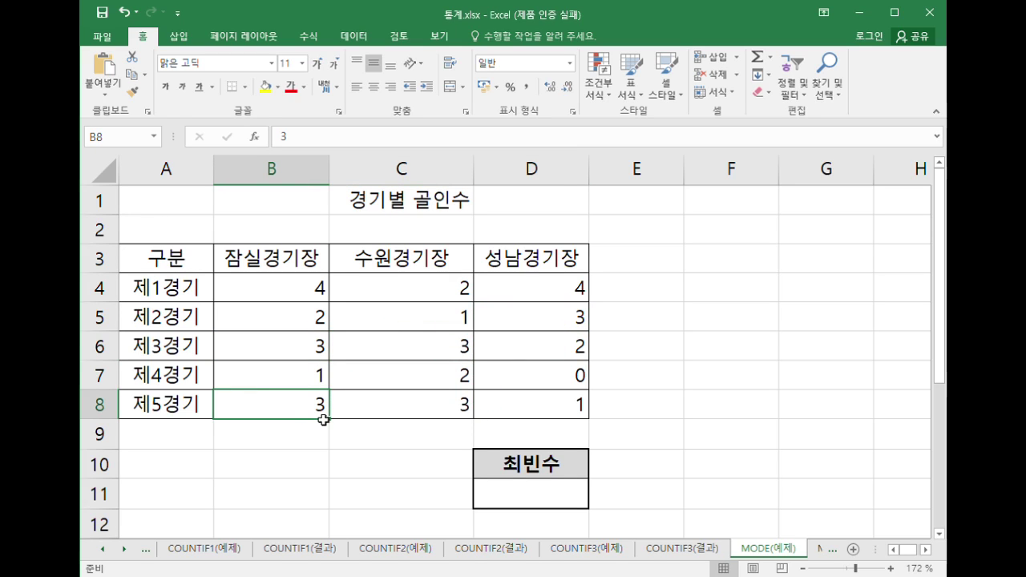
click(306, 324)
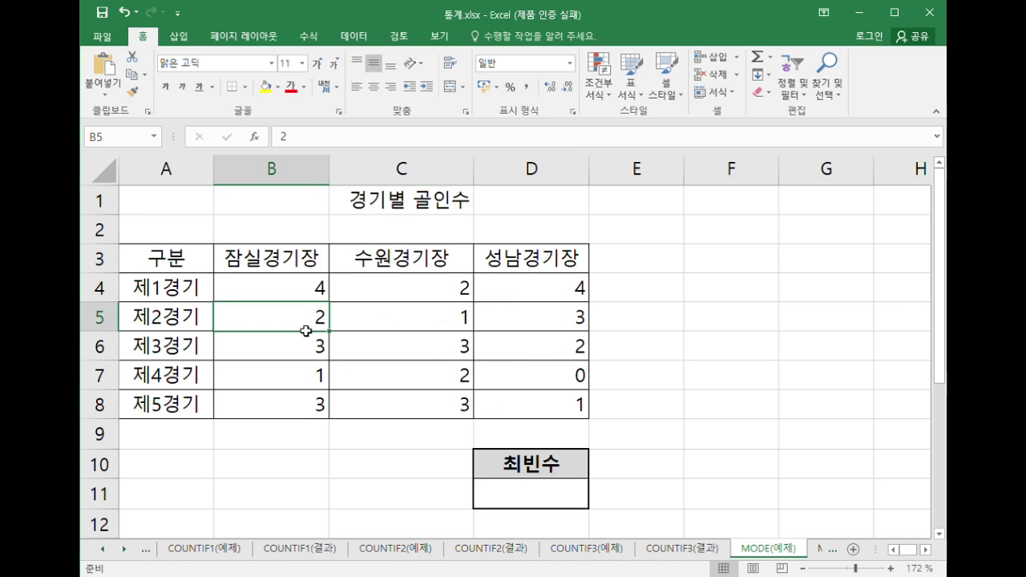
click(306, 350)
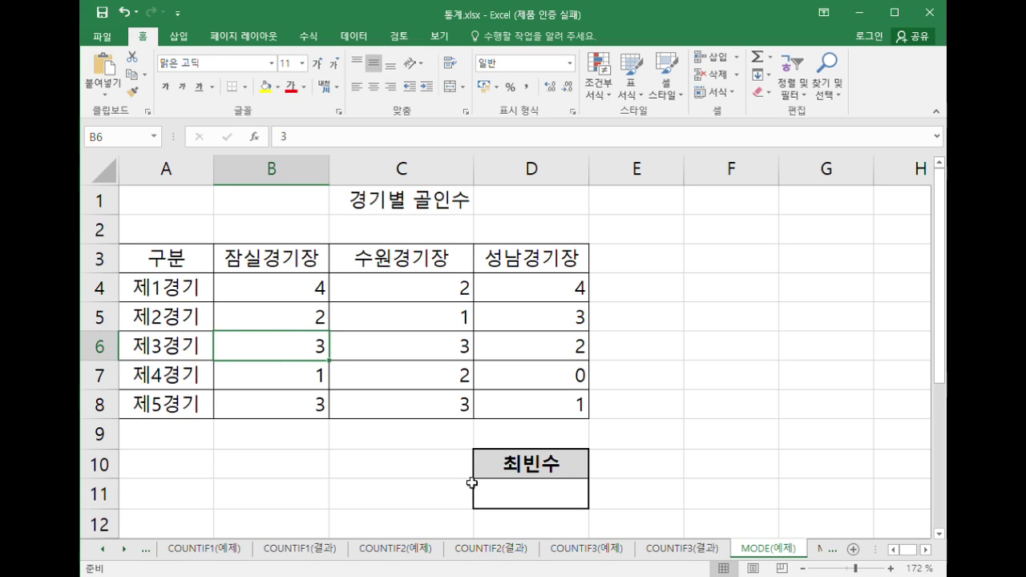
Enter the formula =mode(B4:D8) in D11 to find the most frequent goal count.
click(532, 497)
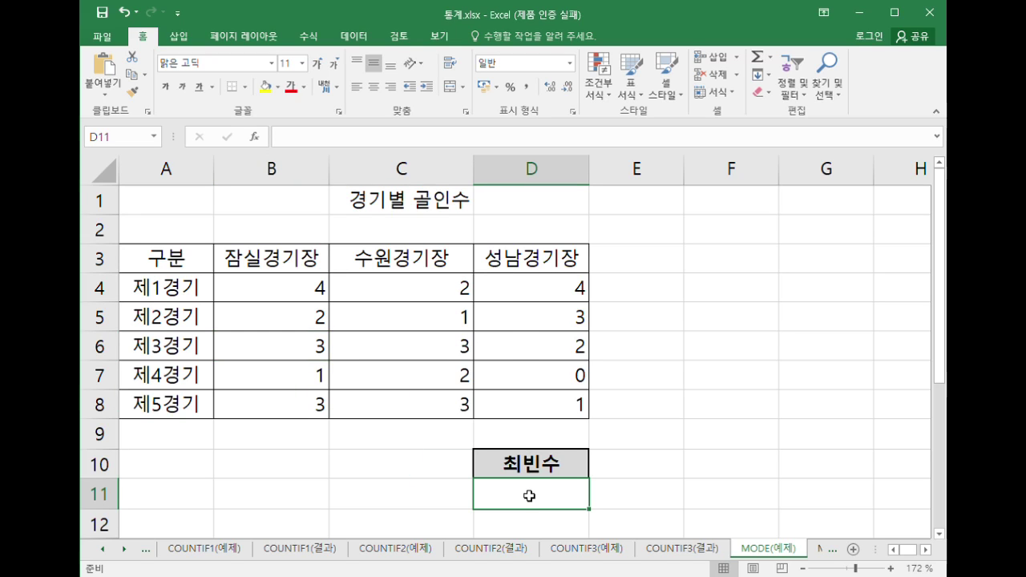
text(=mo)
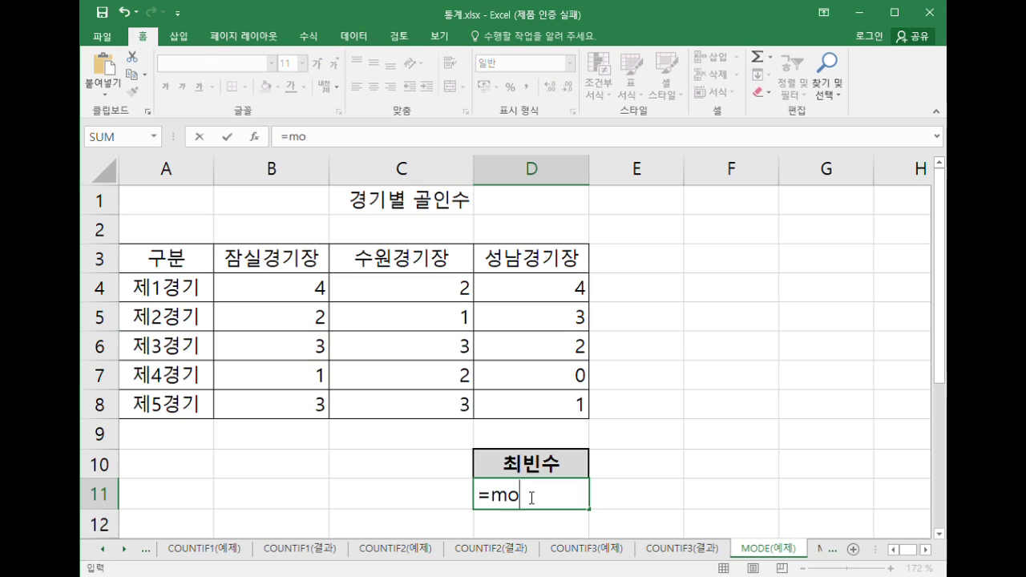
text(de()
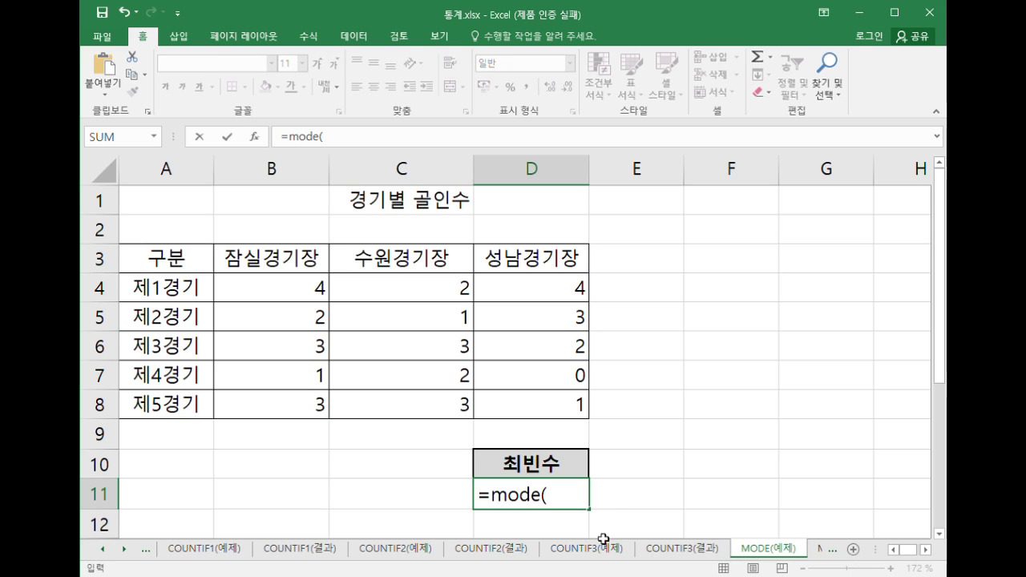
drag(281, 293, 539, 407)
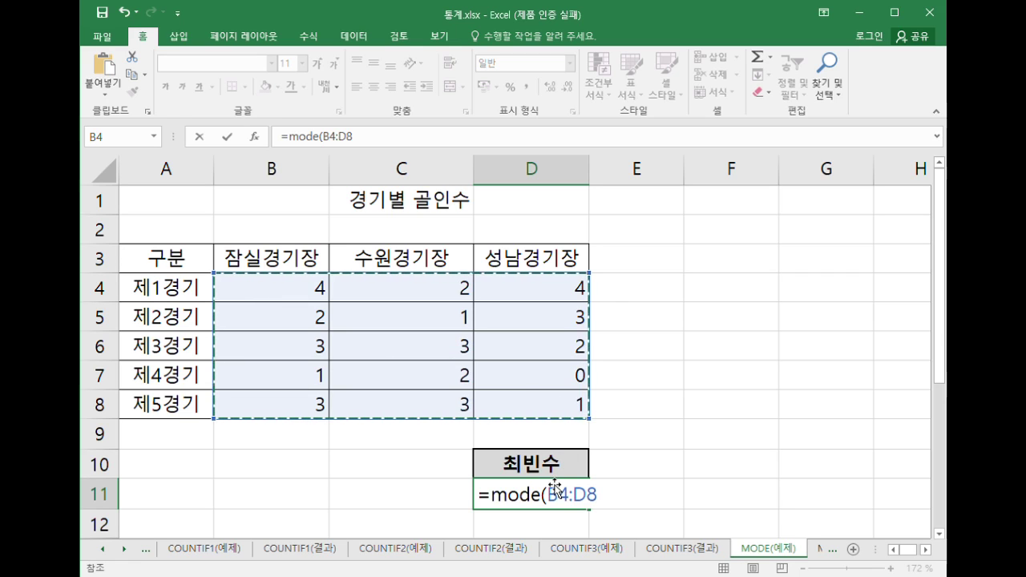
text())
key(Return)
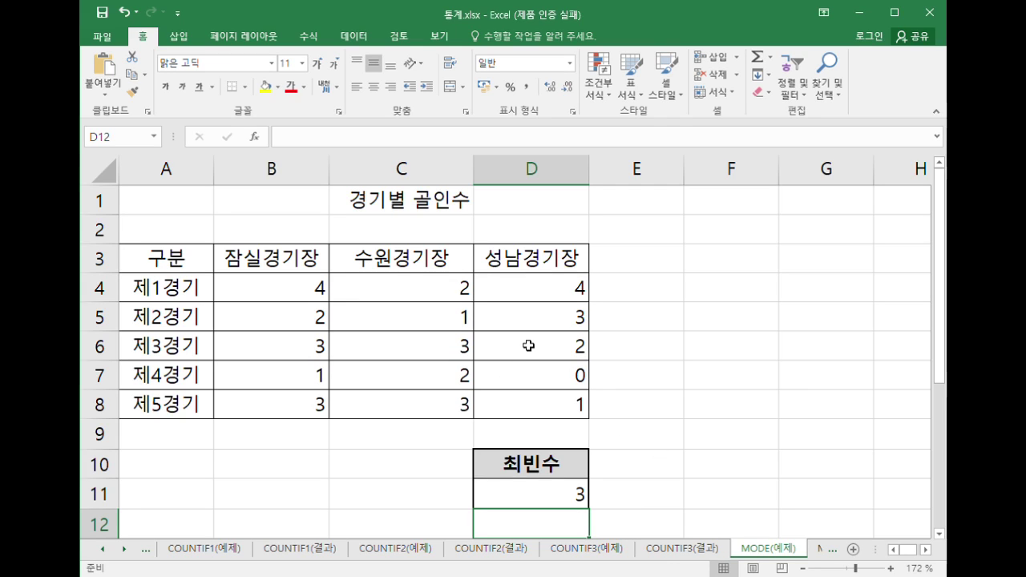
View the MODE(결과) sheet, and open the AVERAGEIF(예제) sheet.
click(825, 550)
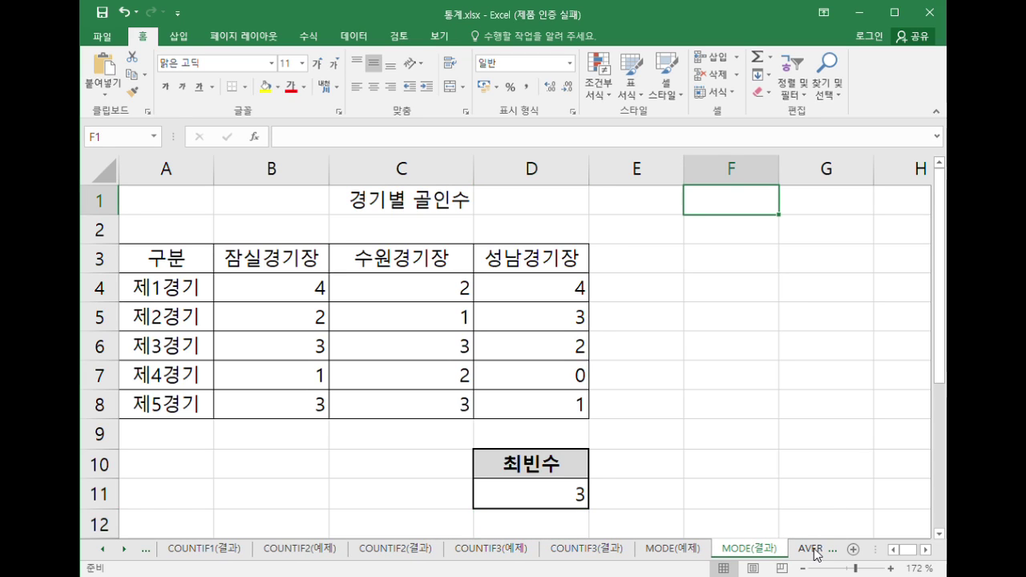
click(824, 550)
click(589, 324)
click(591, 401)
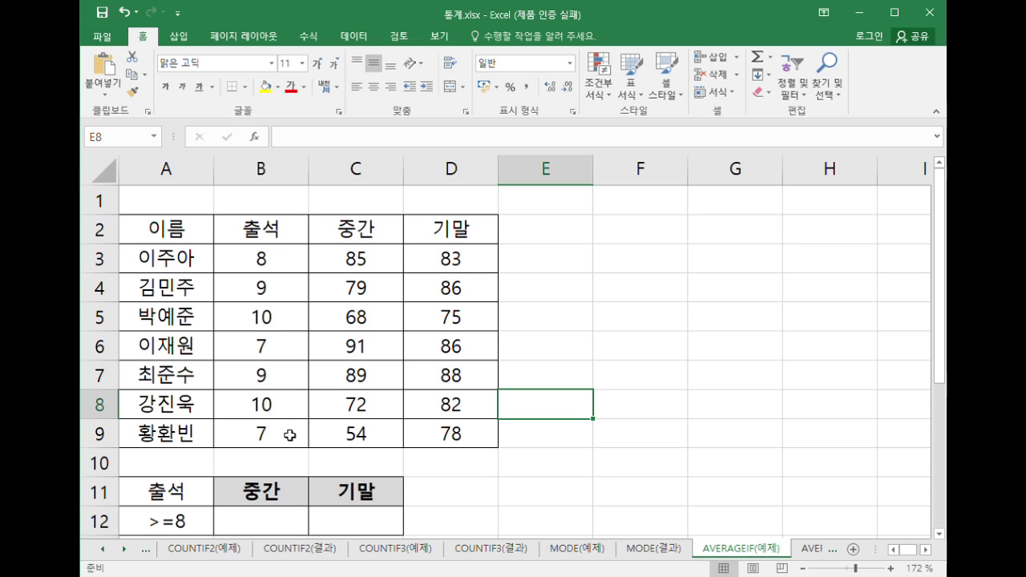
Highlight the 중간 result cell B12 with a yellow fill.
click(248, 529)
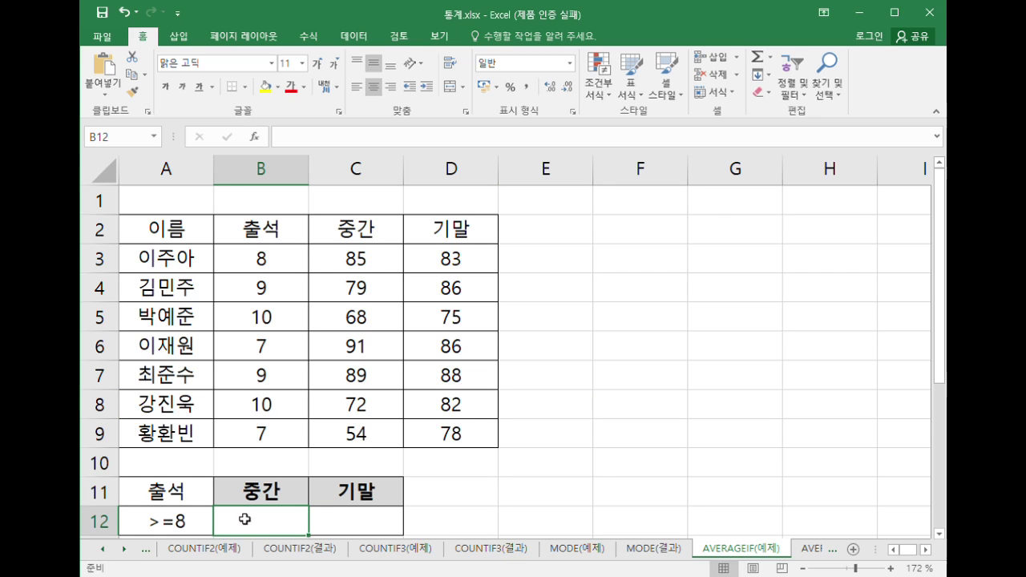
scroll(250, 497, down, 1)
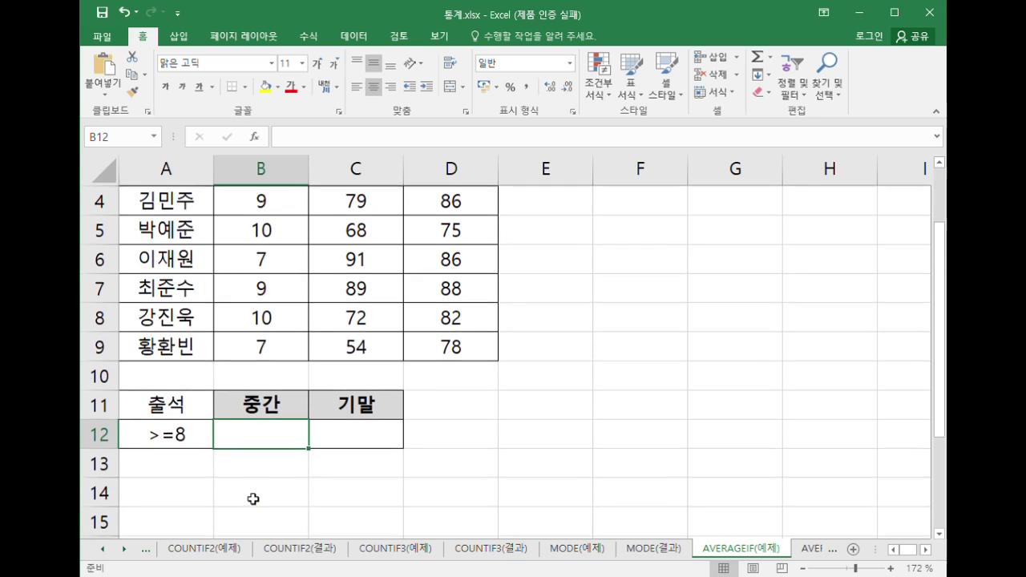
scroll(276, 400, down, 2)
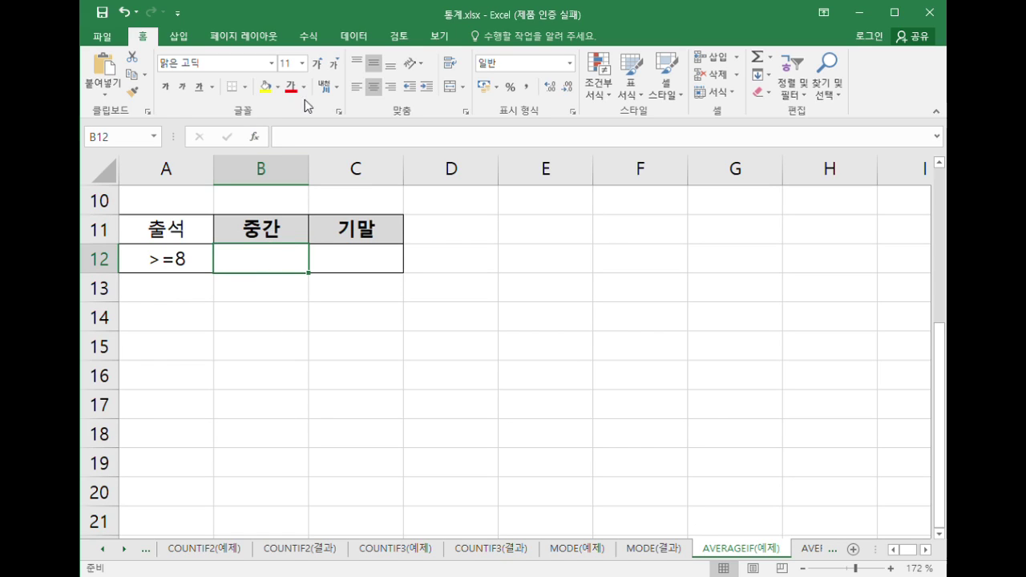
click(267, 86)
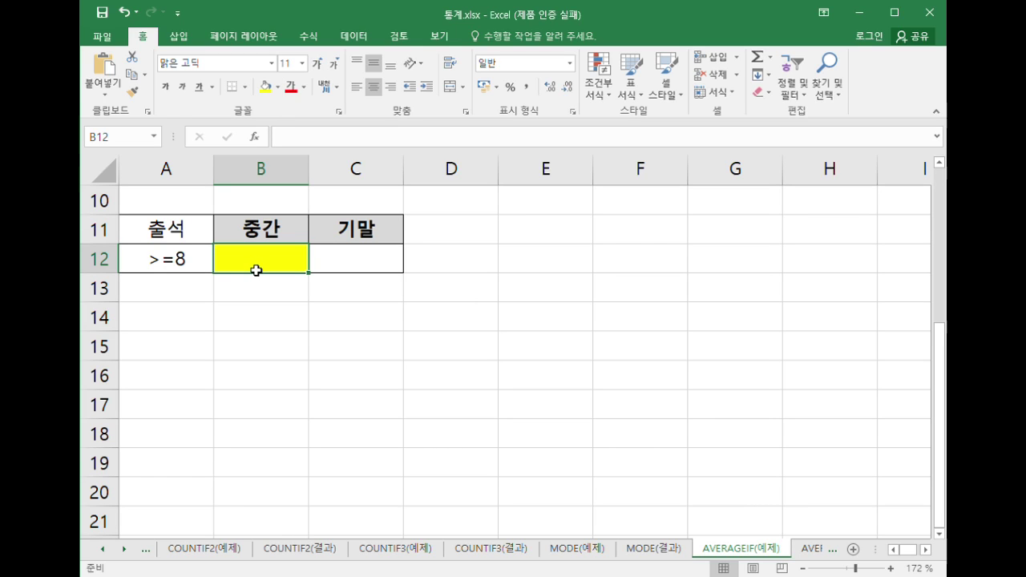
Examine the result cells B12 and C12 against the 중간 and 기말 score columns in C2:D9.
click(352, 260)
click(296, 263)
click(339, 256)
click(275, 256)
click(365, 261)
click(257, 264)
scroll(317, 264, up, 3)
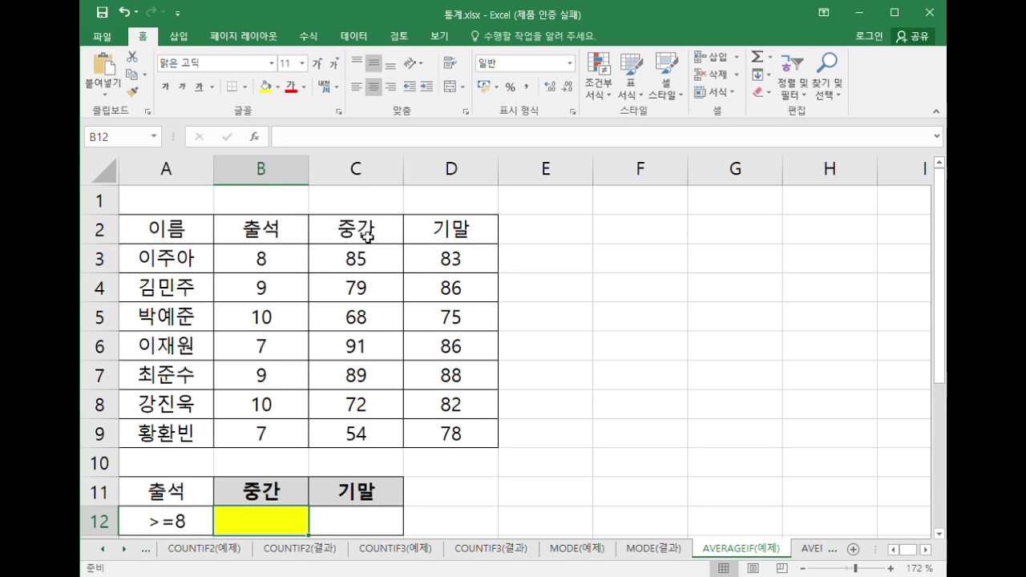
drag(376, 231, 478, 433)
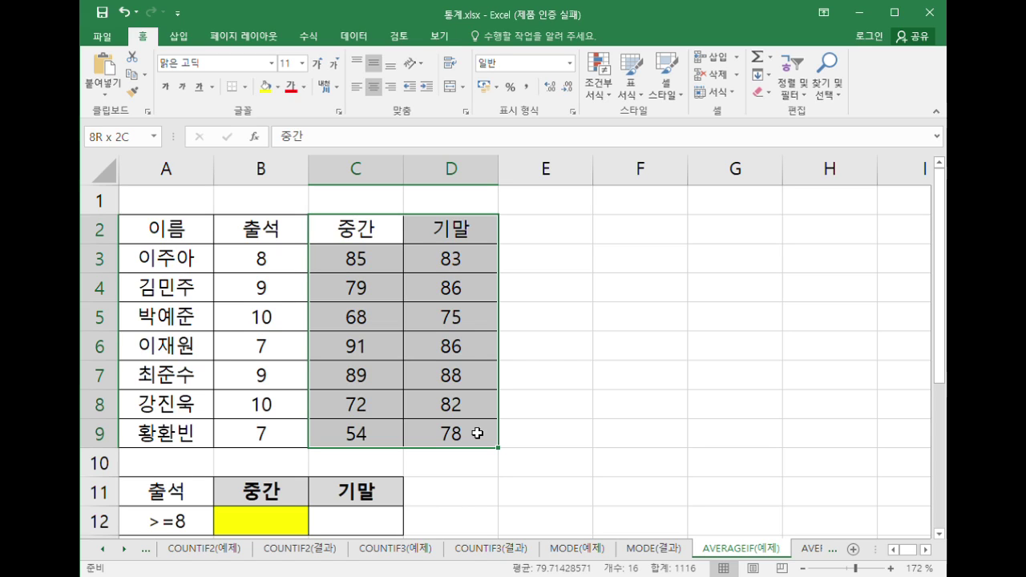
scroll(393, 384, down, 3)
click(277, 260)
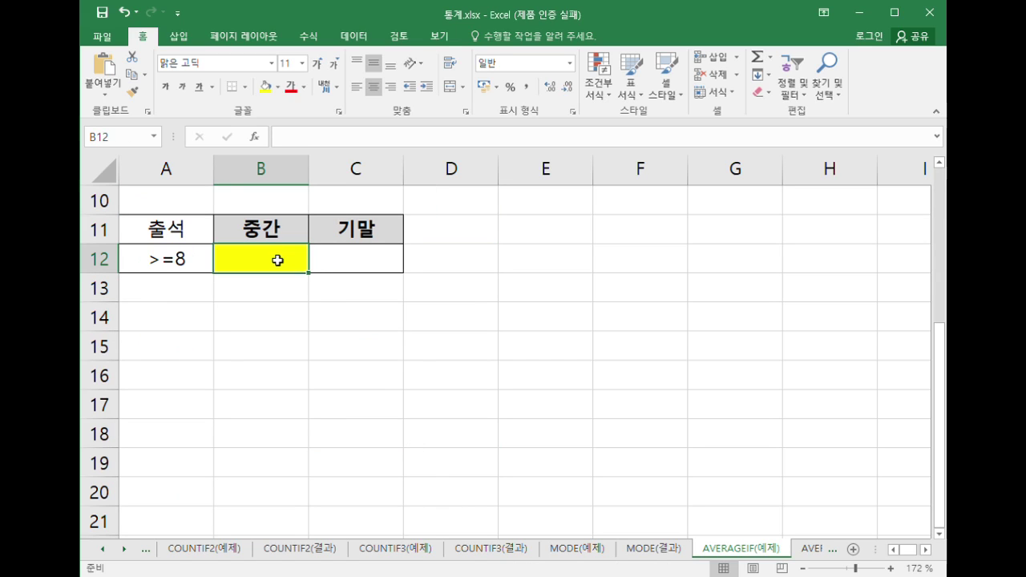
drag(278, 260, 338, 259)
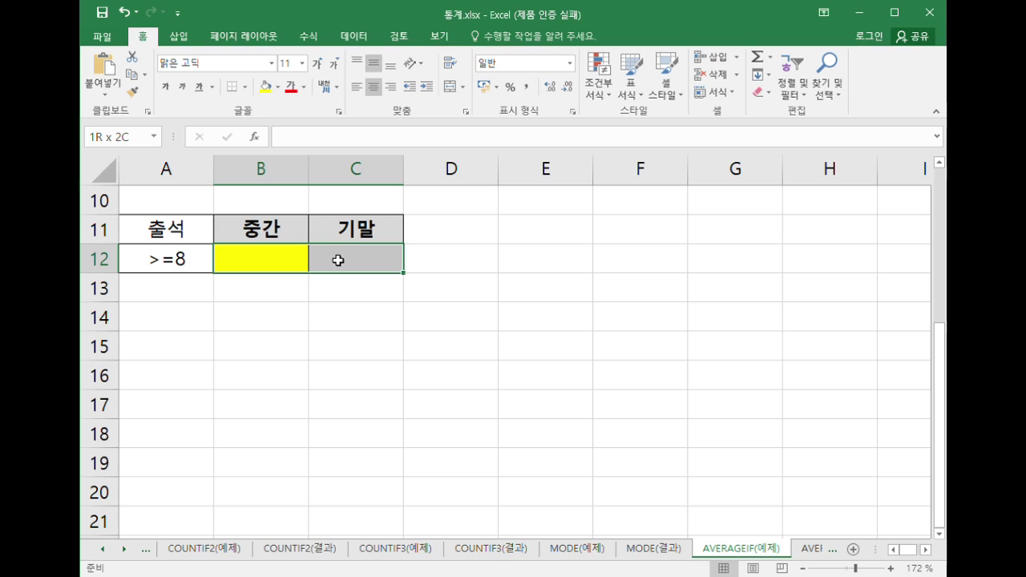
drag(339, 260, 294, 272)
scroll(339, 389, up, 3)
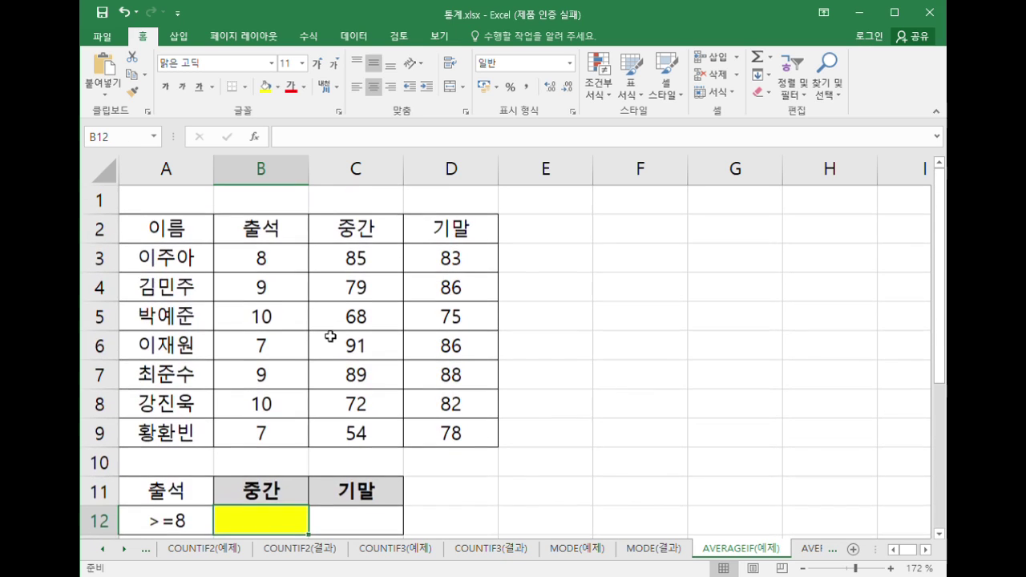
Remove the fill color from cell B12.
scroll(341, 392, down, 2)
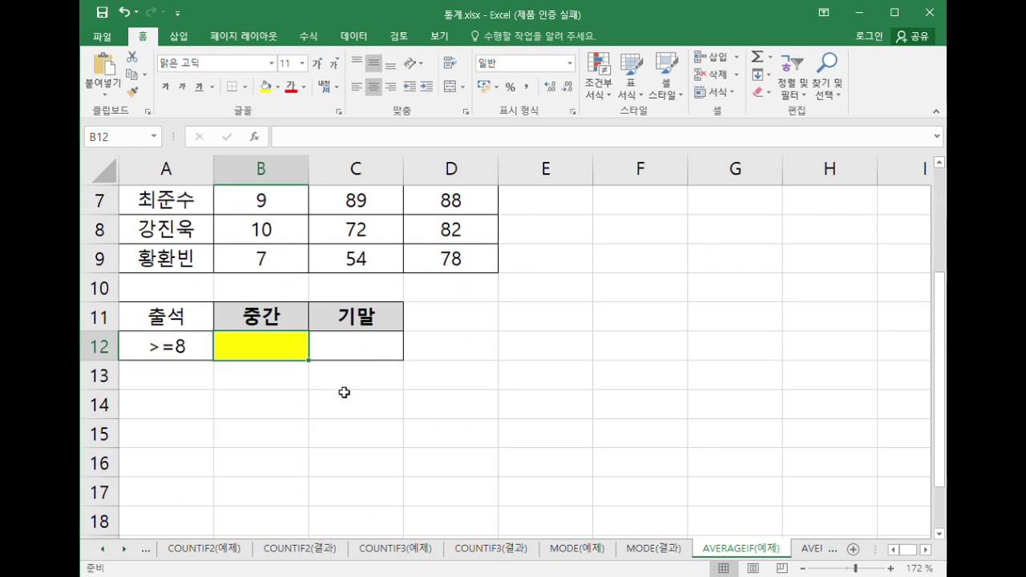
click(277, 88)
click(274, 229)
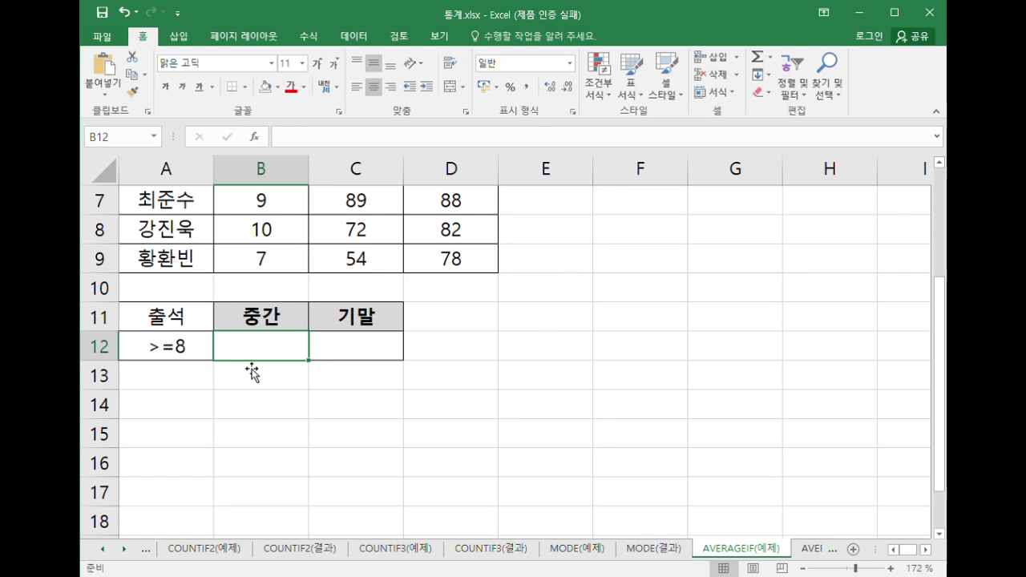
Start an AVERAGEIF formula in B12 with the 출석 values B3:B9 as the condition range.
text(=)
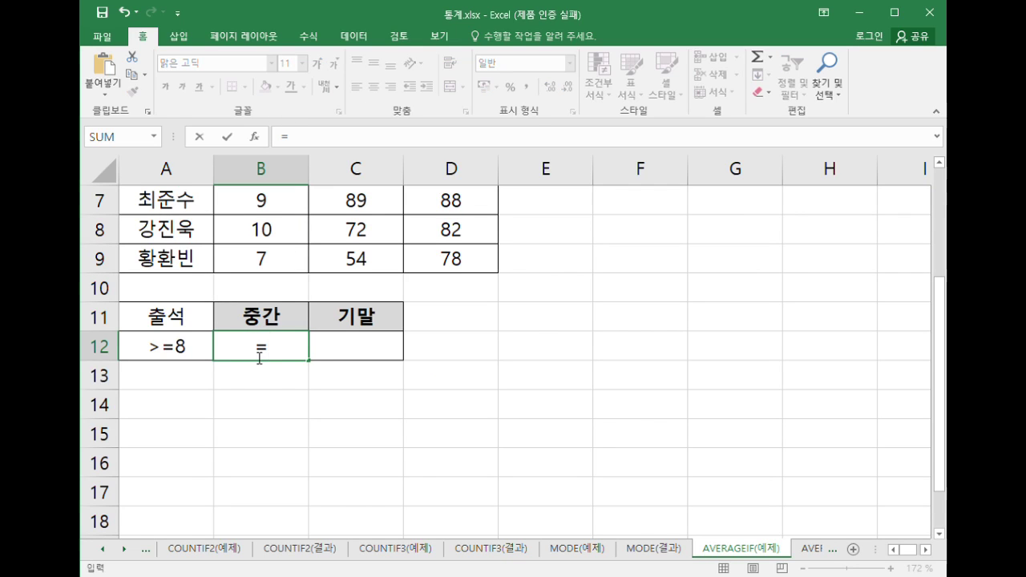
text(aver)
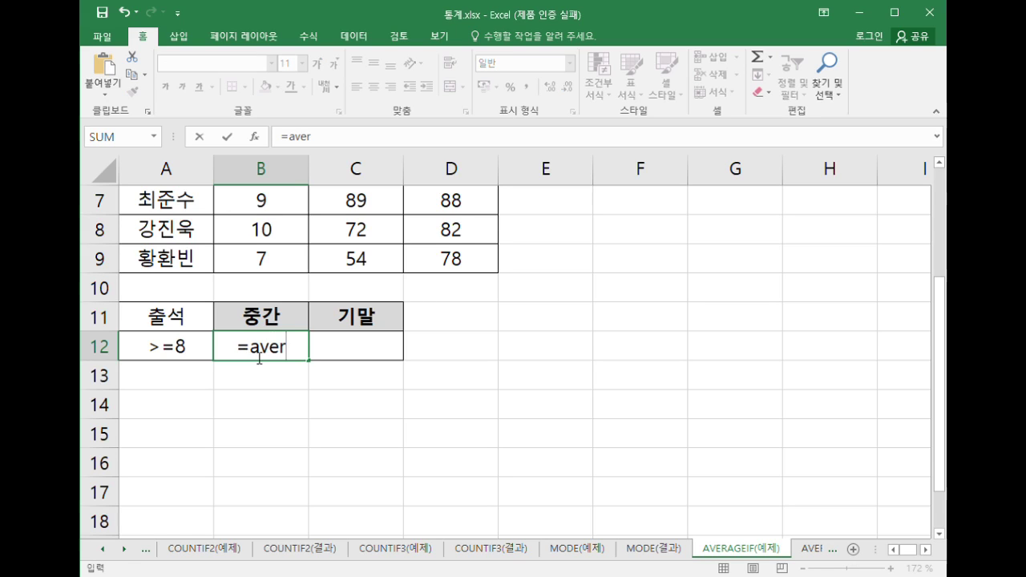
key(BackSpace)
key(BackSpace)
text(erage)
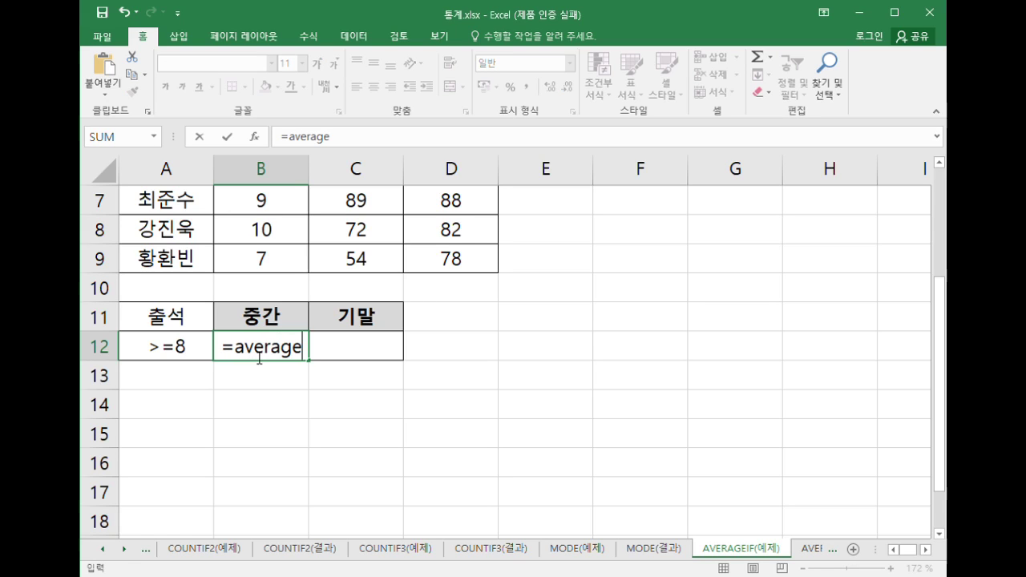
text(if()
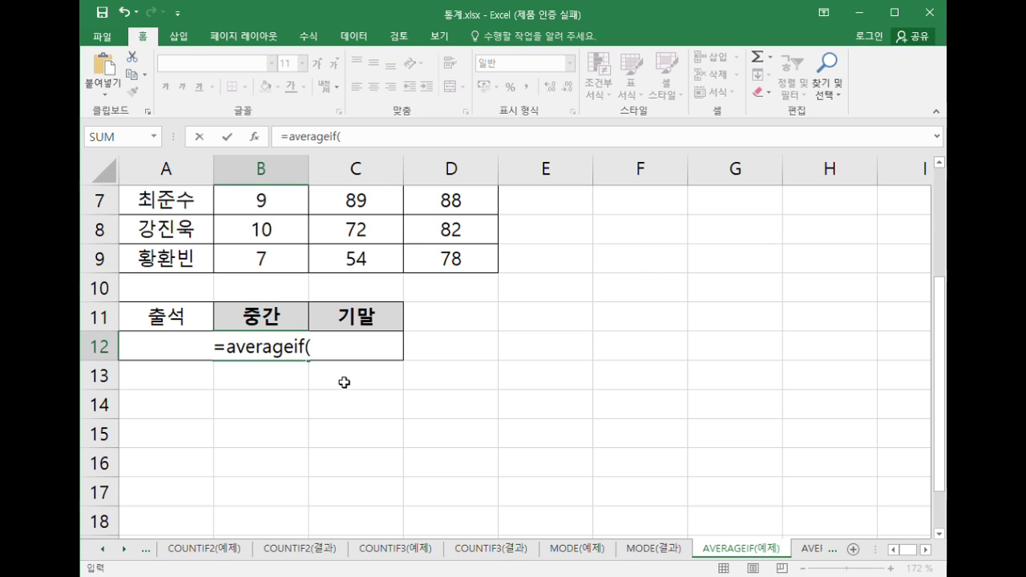
scroll(344, 383, up, 2)
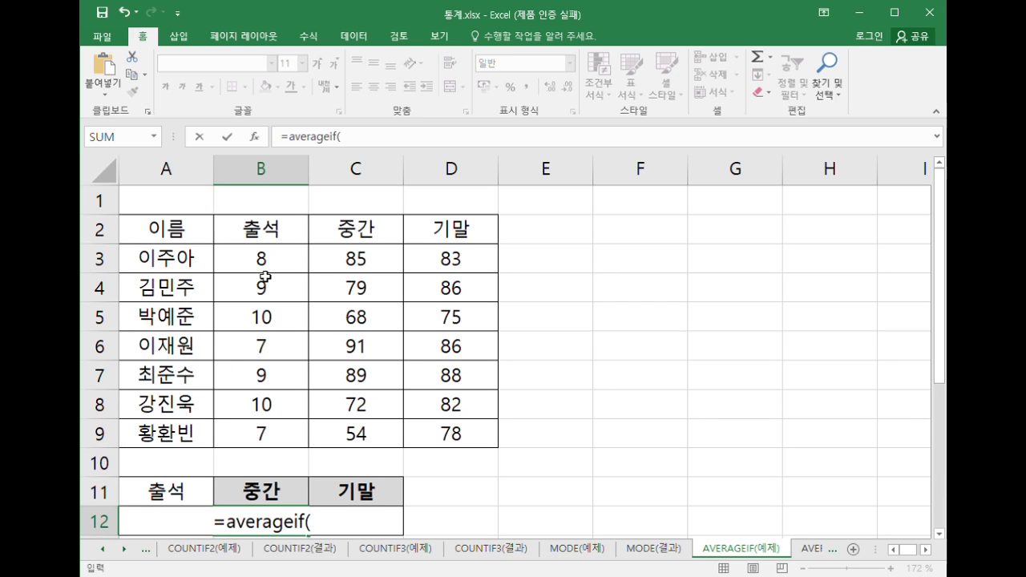
drag(274, 263, 277, 433)
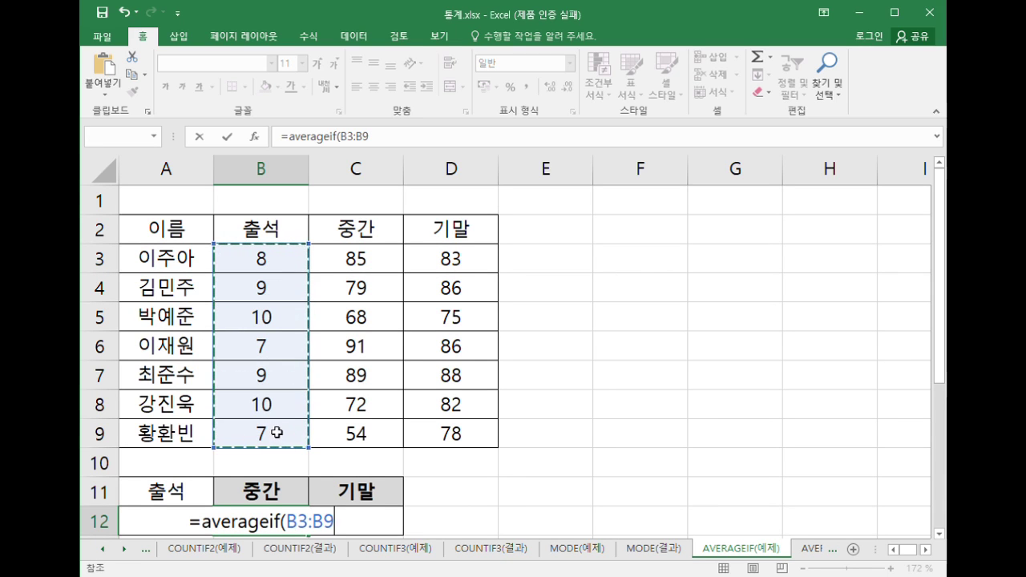
scroll(312, 433, down, 2)
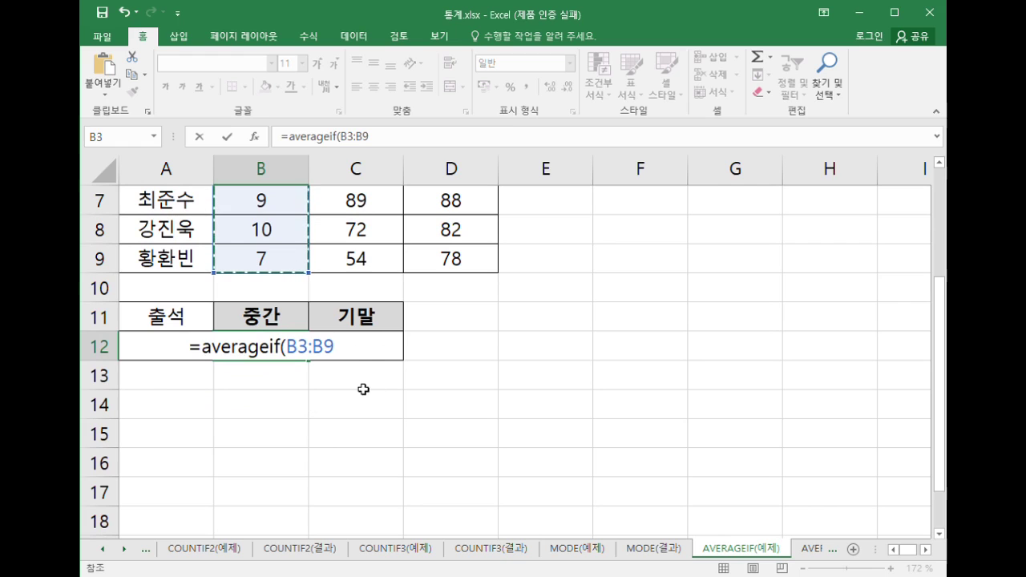
text(,)
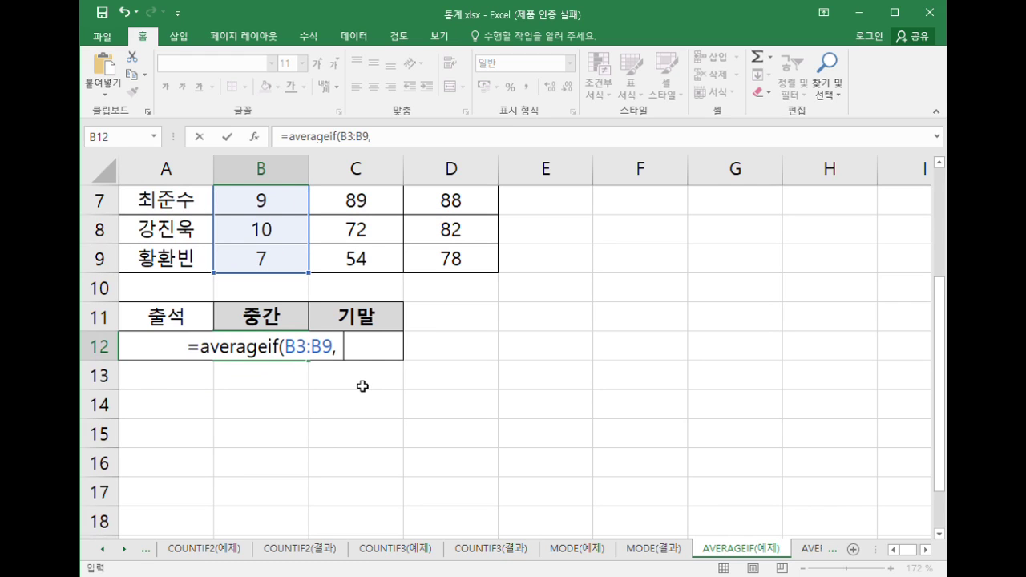
Try a12 and the literal ">=8" as the criterion of the AVERAGEIF formula, clearing each again.
scroll(361, 383, up, 1)
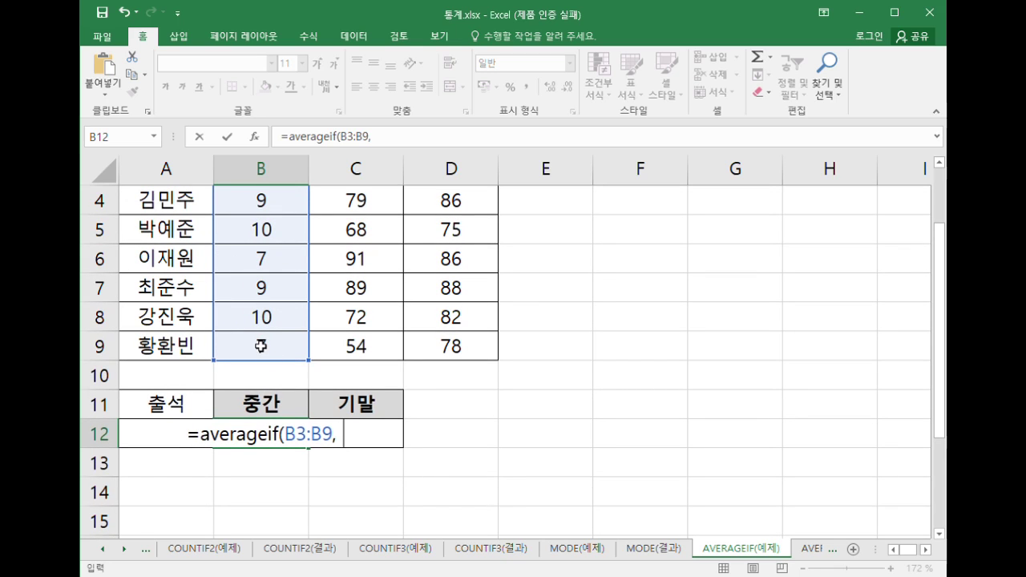
scroll(277, 402, down, 1)
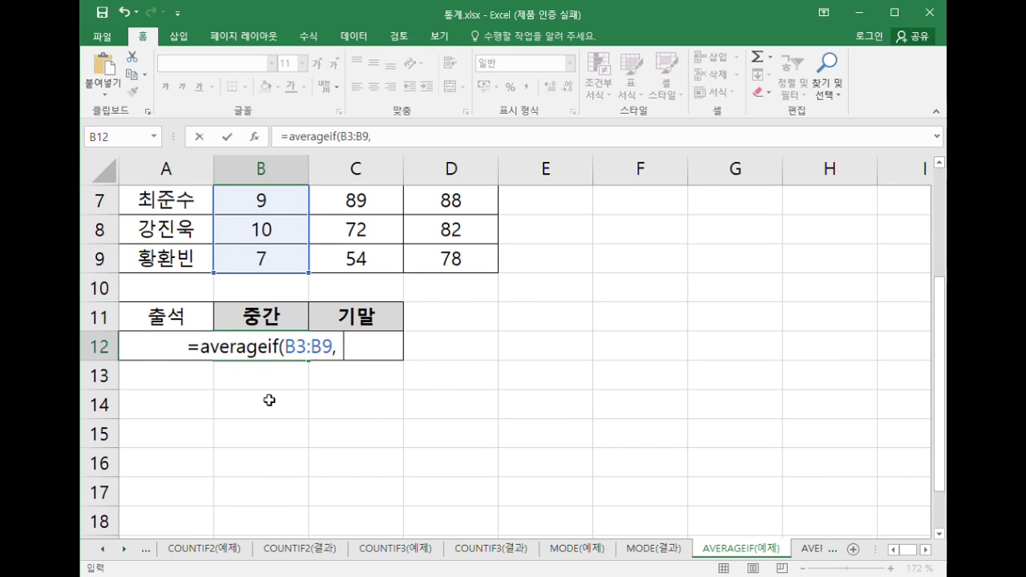
text(a12)
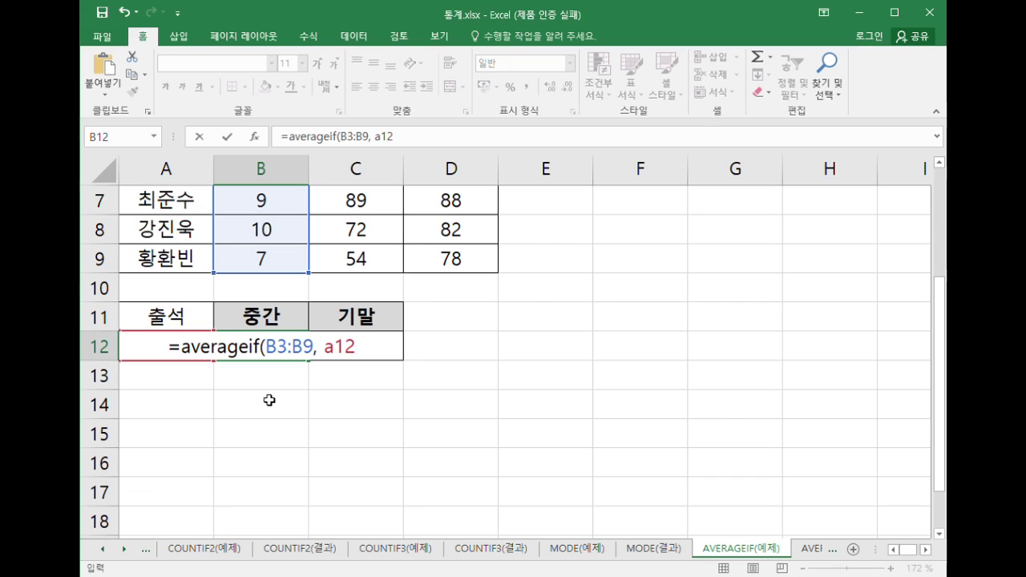
key(BackSpace)
key(BackSpace)
key(BackSpace)
text(:)
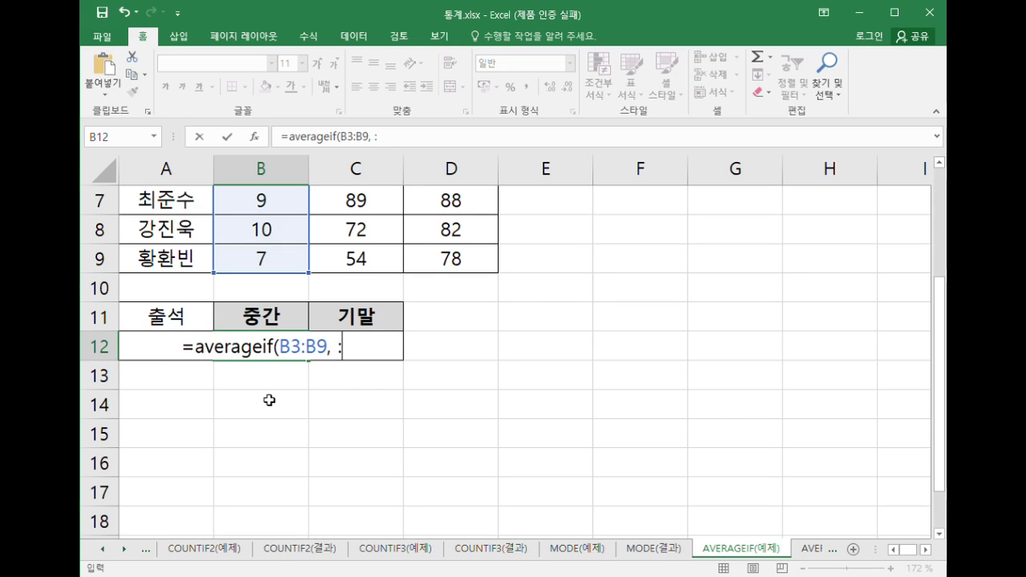
key(BackSpace)
text(">=)
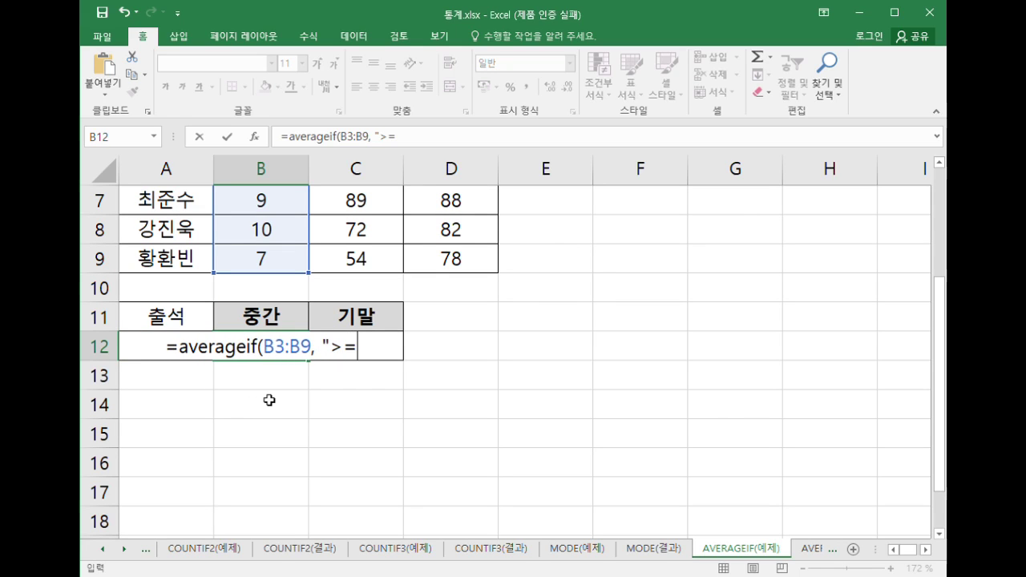
text(8")
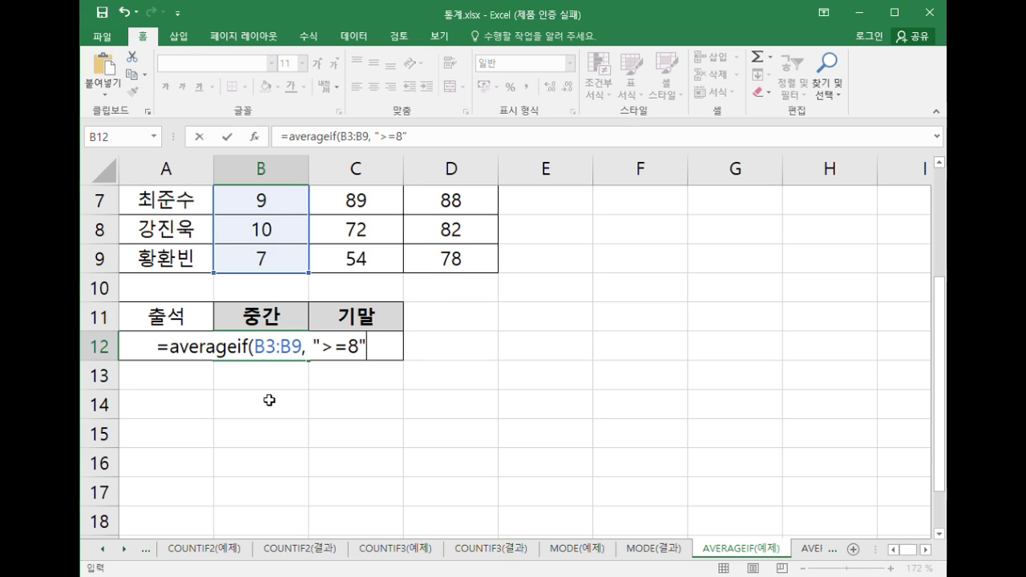
key(BackSpace)
key(BackSpace)
key(BackSpace)
key(BackSpace)
key(BackSpace)
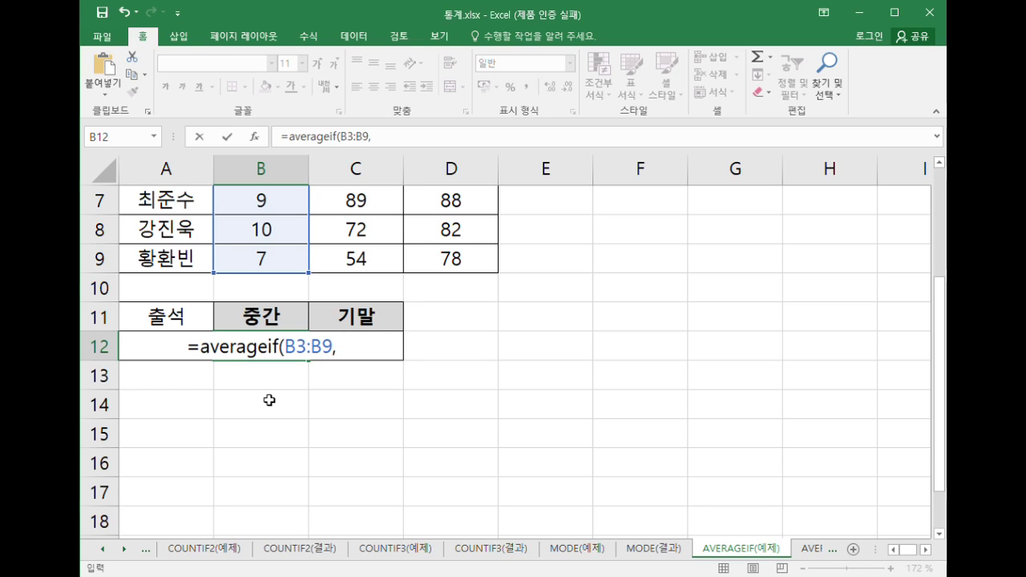
Complete the AVERAGEIF arguments with a12 as the criterion and the 중간 scores C3:C9 as the average range.
text(a12)
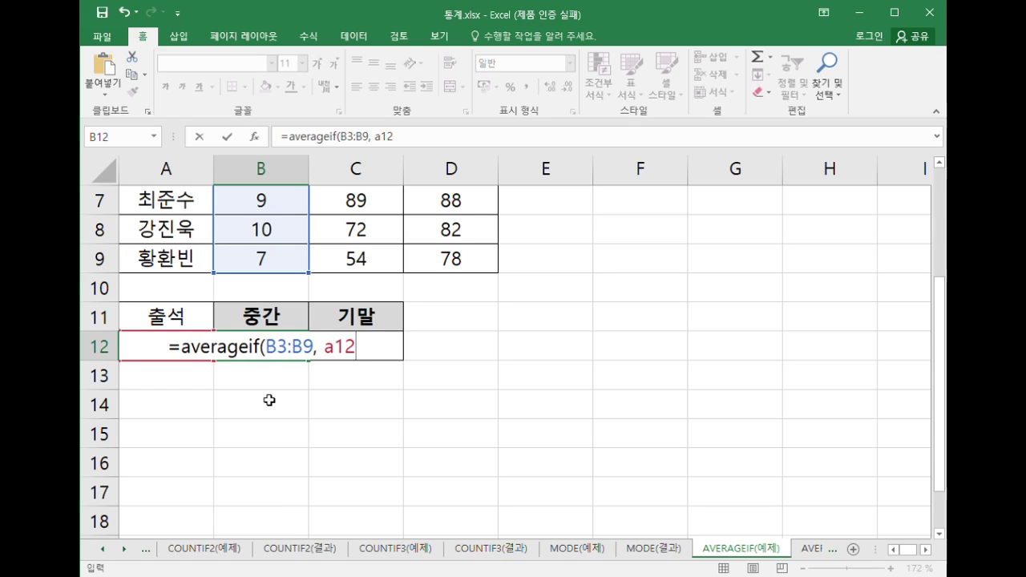
text(,)
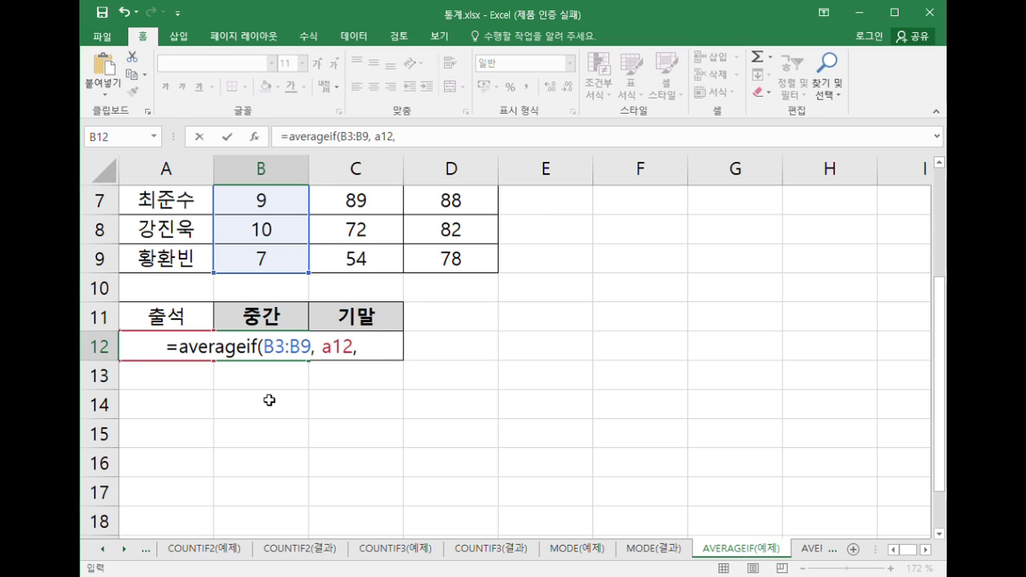
scroll(269, 400, up, 2)
drag(372, 259, 362, 433)
scroll(363, 440, down, 3)
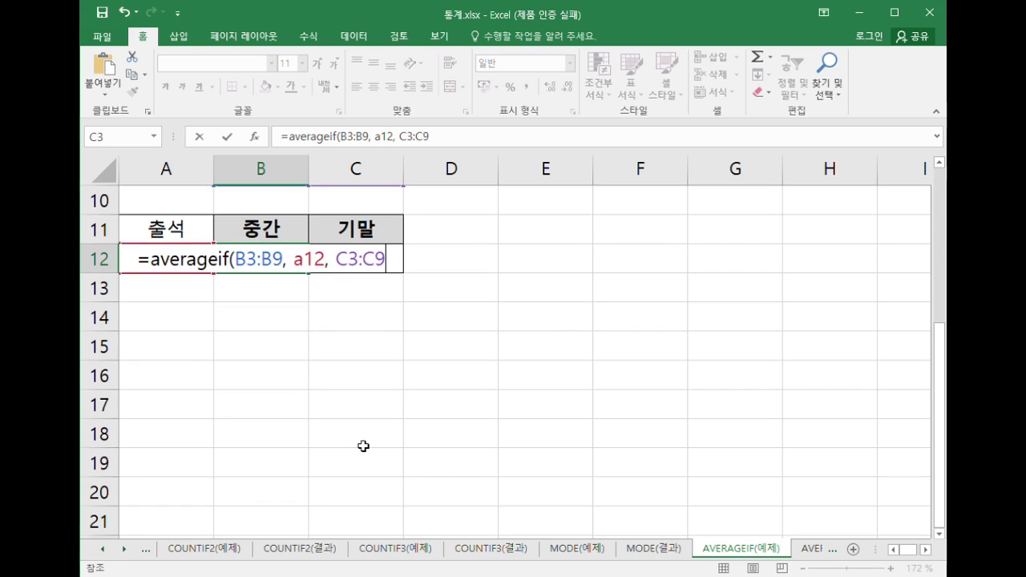
text())
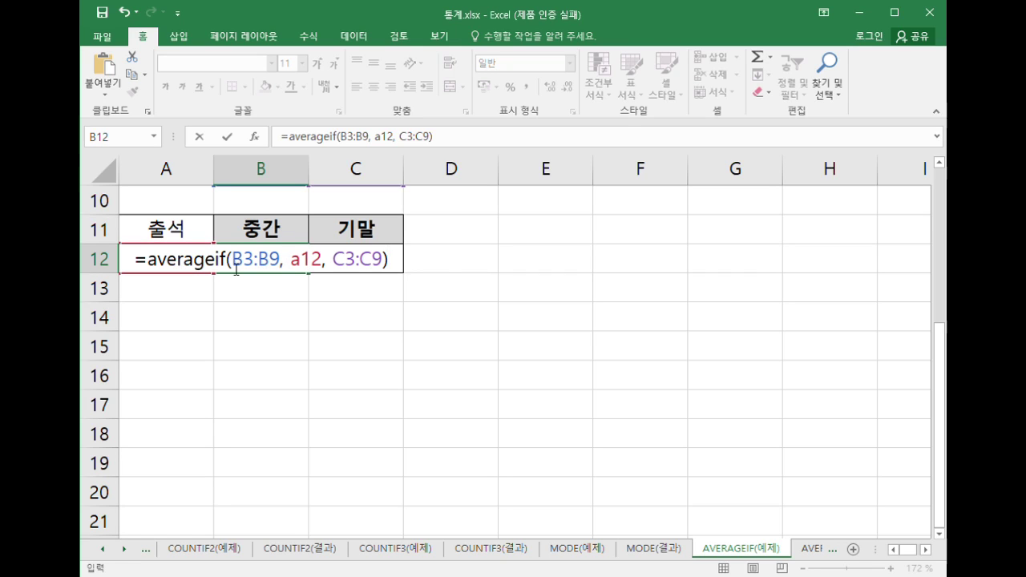
Make the condition range in the B12 formula absolute as $B$3:$B$9.
drag(235, 270, 385, 264)
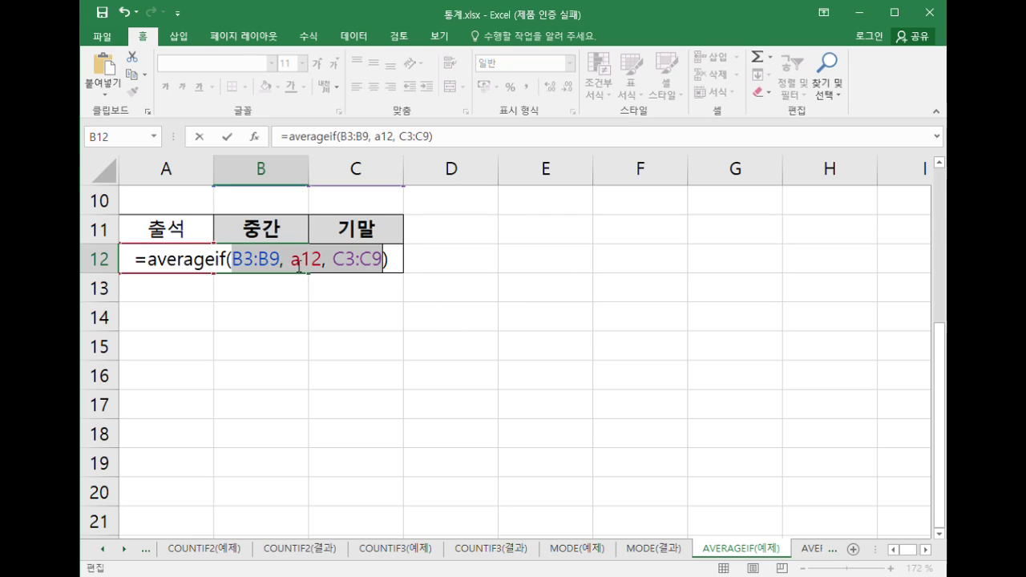
drag(282, 270, 237, 277)
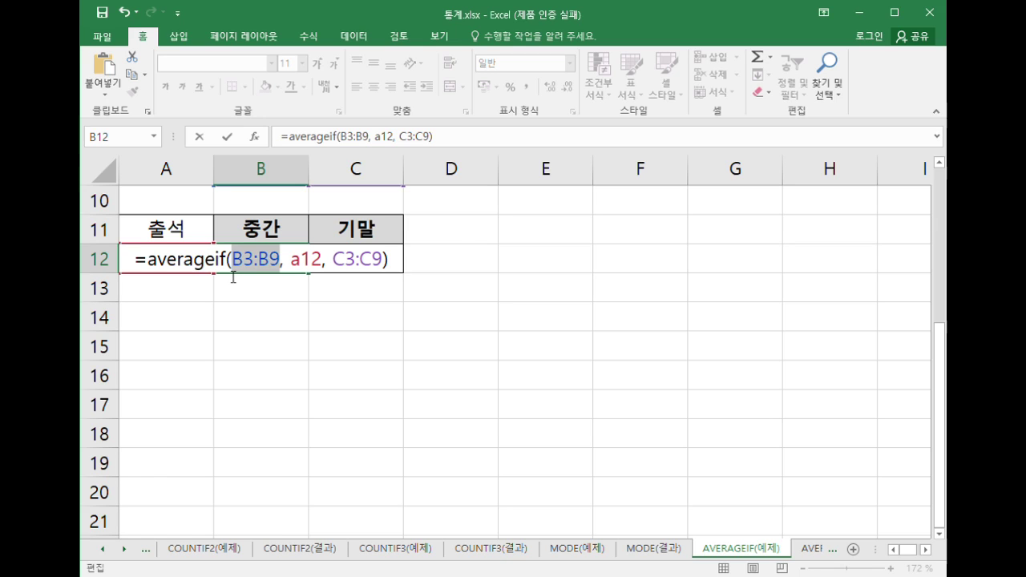
scroll(233, 276, up, 3)
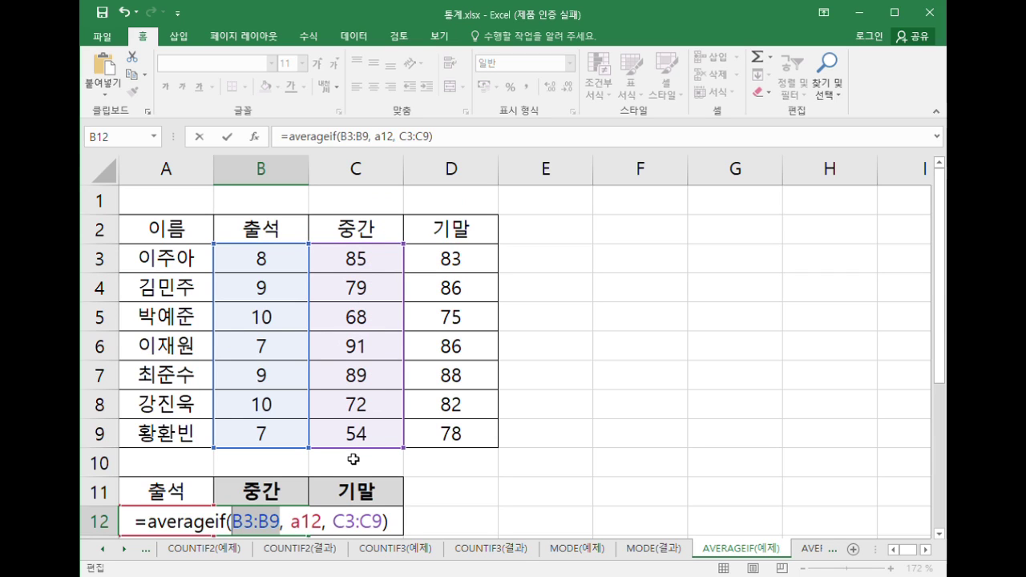
scroll(350, 430, down, 1)
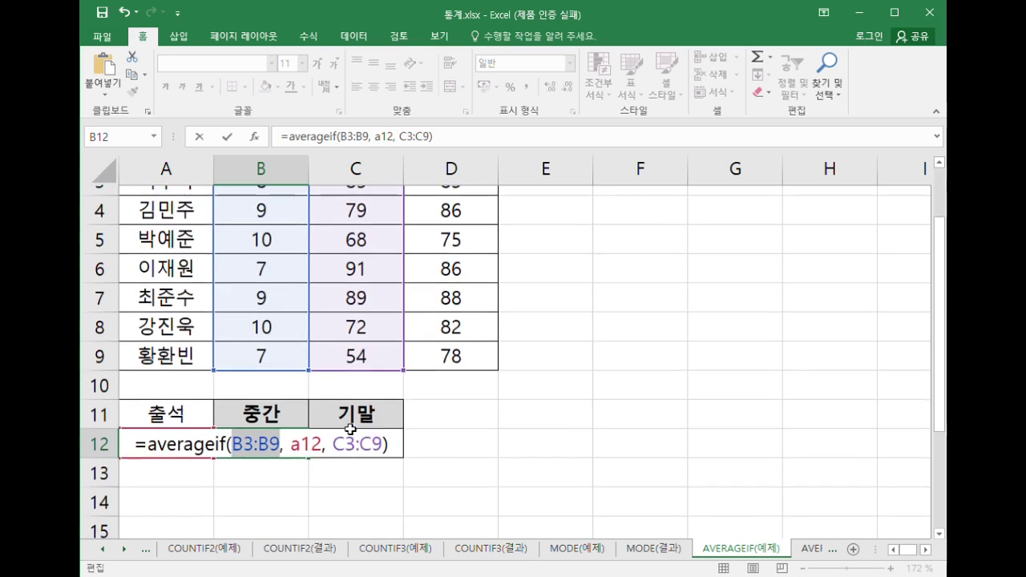
scroll(350, 430, down, 1)
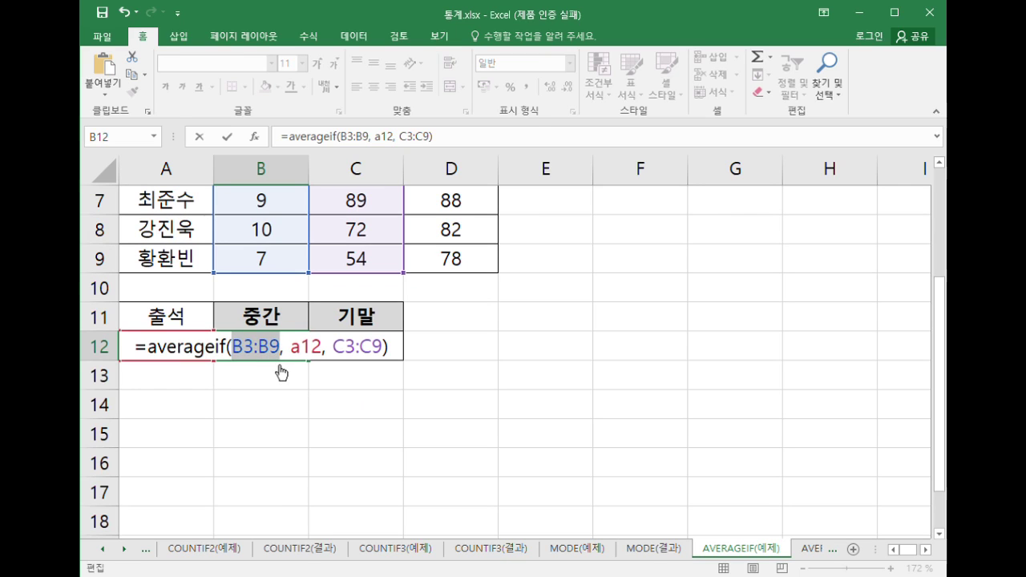
key(F4)
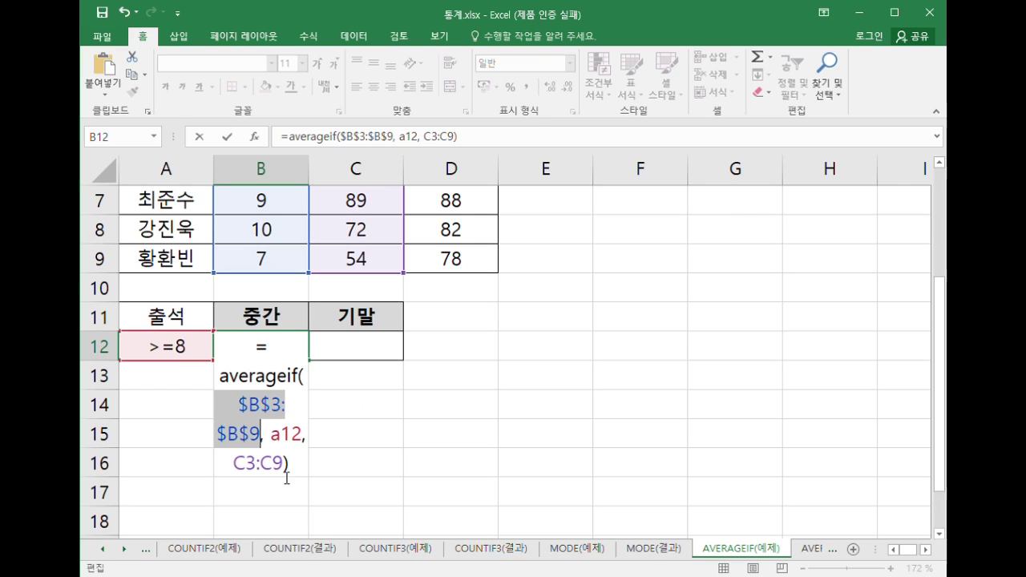
Make the criterion reference in the B12 formula absolute as $A$12.
click(284, 449)
scroll(240, 419, down, 1)
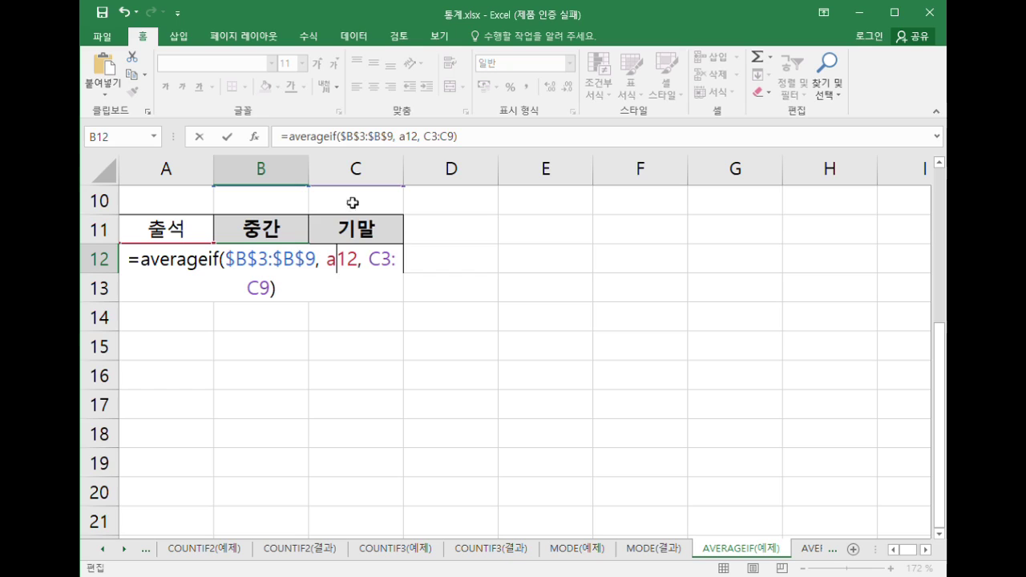
double_click(332, 270)
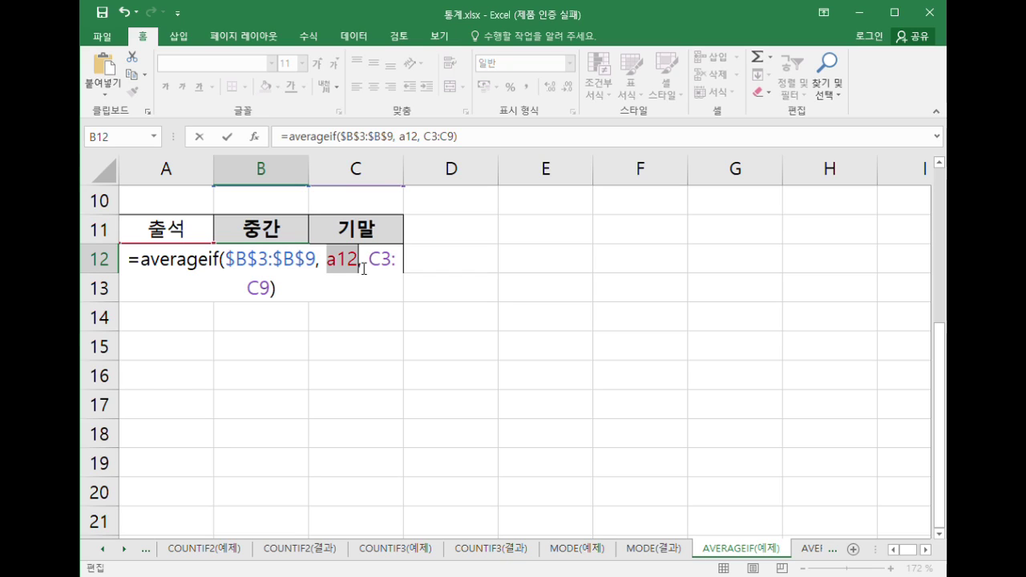
key(F4)
click(279, 290)
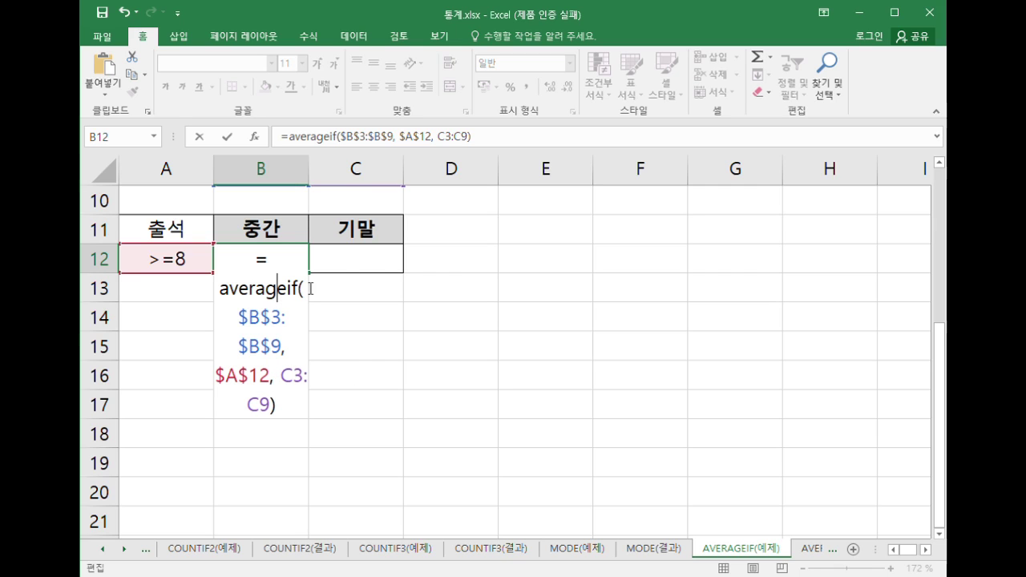
Review the fixed references and the relative range C3:C9 in the B12 formula, and commit it.
click(925, 550)
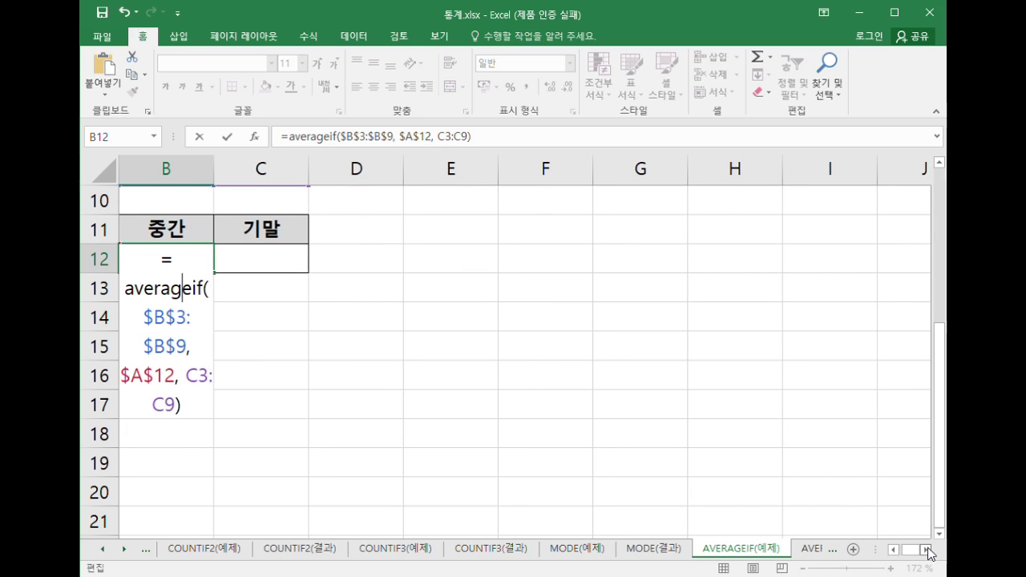
click(892, 550)
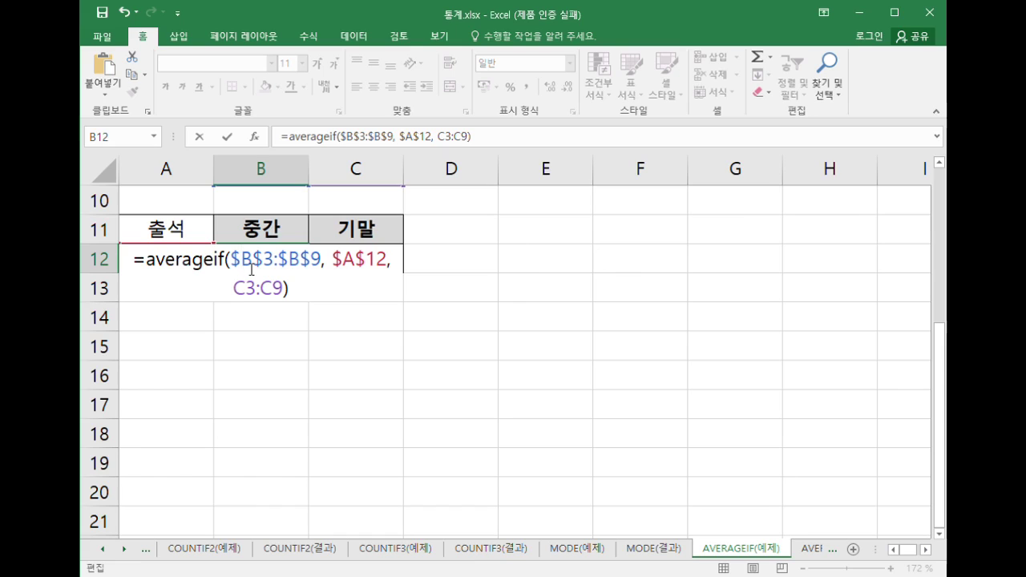
click(325, 267)
drag(232, 267, 401, 263)
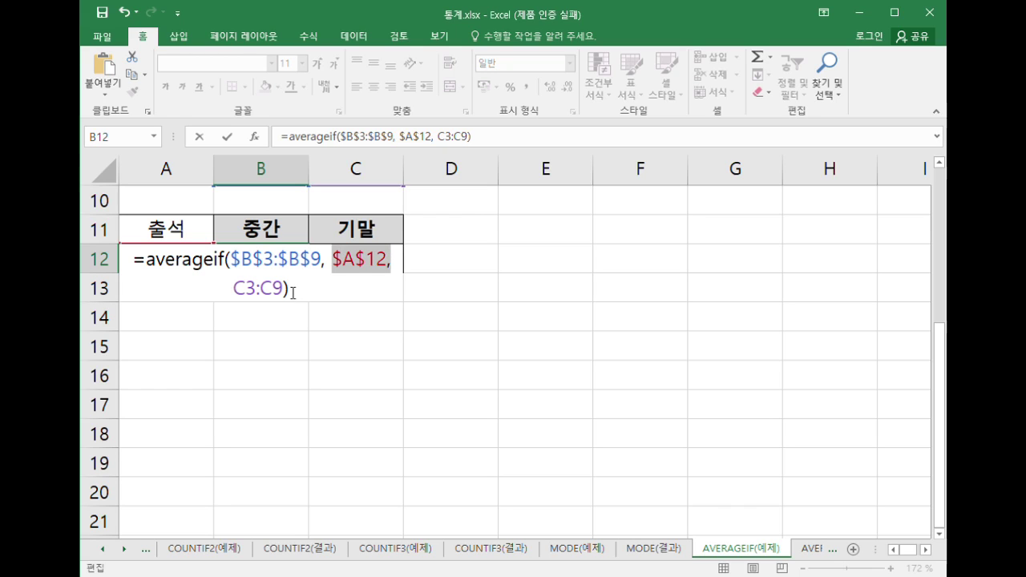
drag(287, 292, 245, 302)
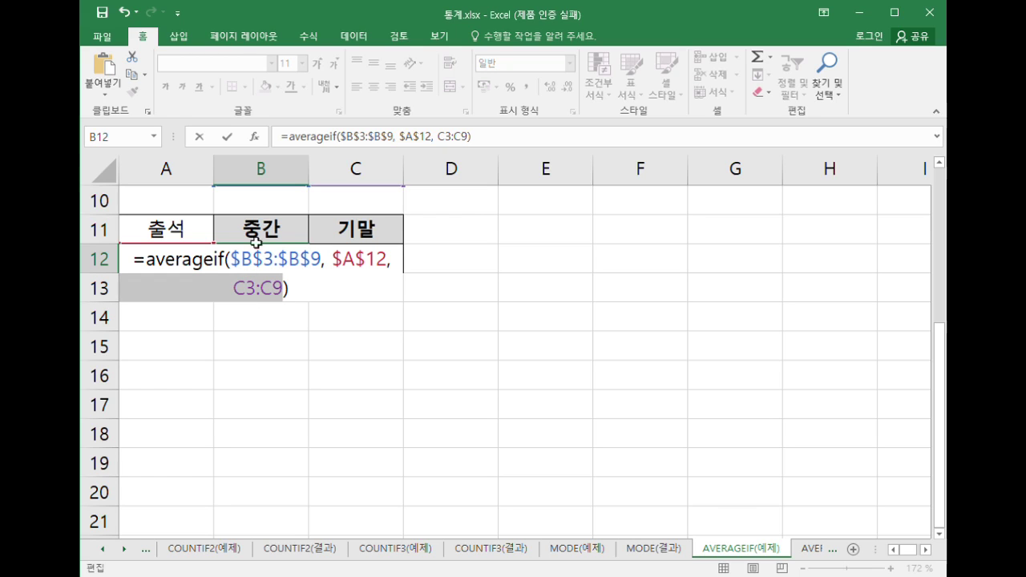
scroll(364, 222, up, 3)
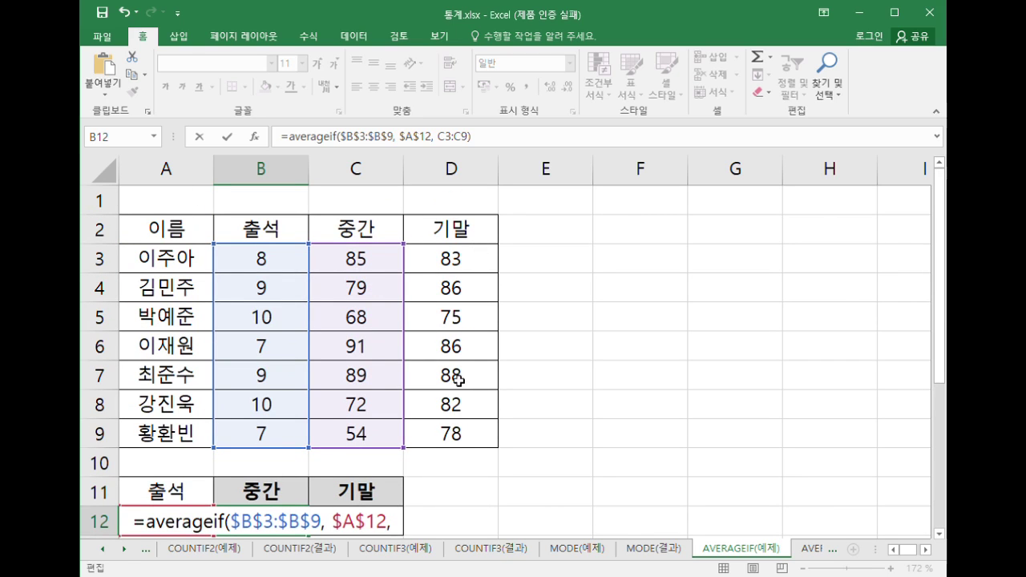
scroll(457, 380, down, 3)
click(287, 294)
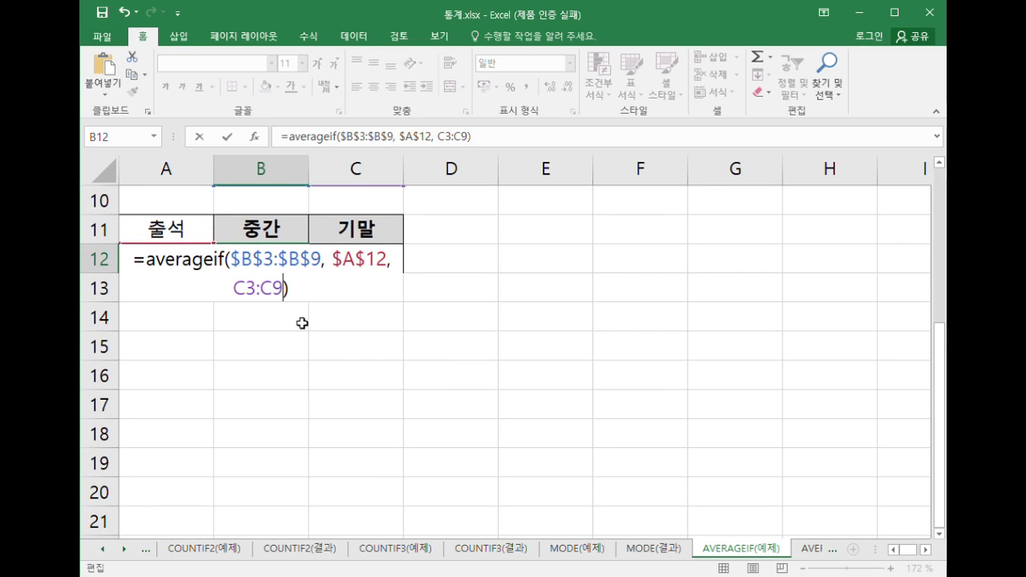
key(Return)
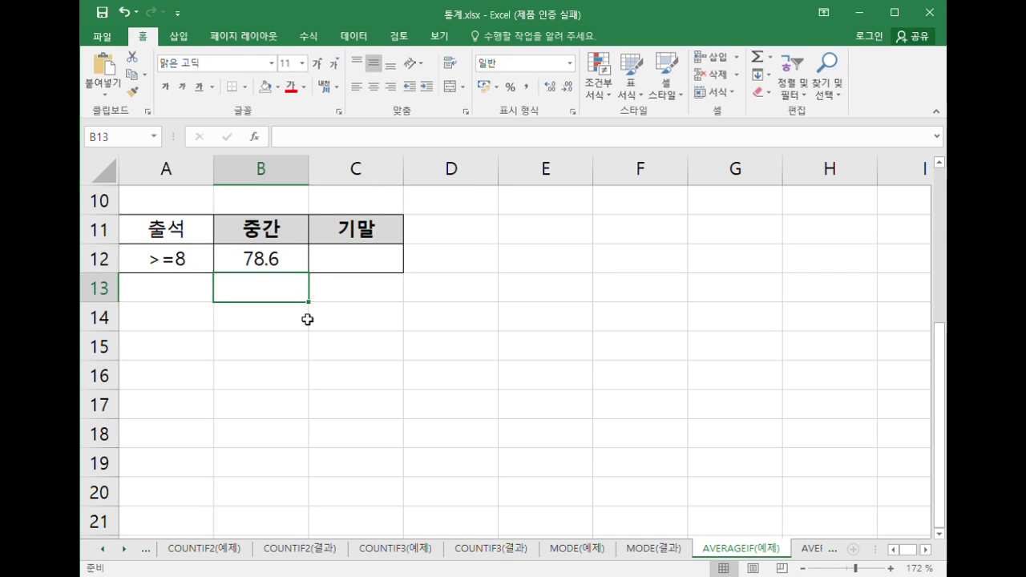
Fill the AVERAGEIF formula from B12 into C12 for 기말, and review the fixed references in the B12 formula.
click(303, 259)
drag(311, 275, 389, 267)
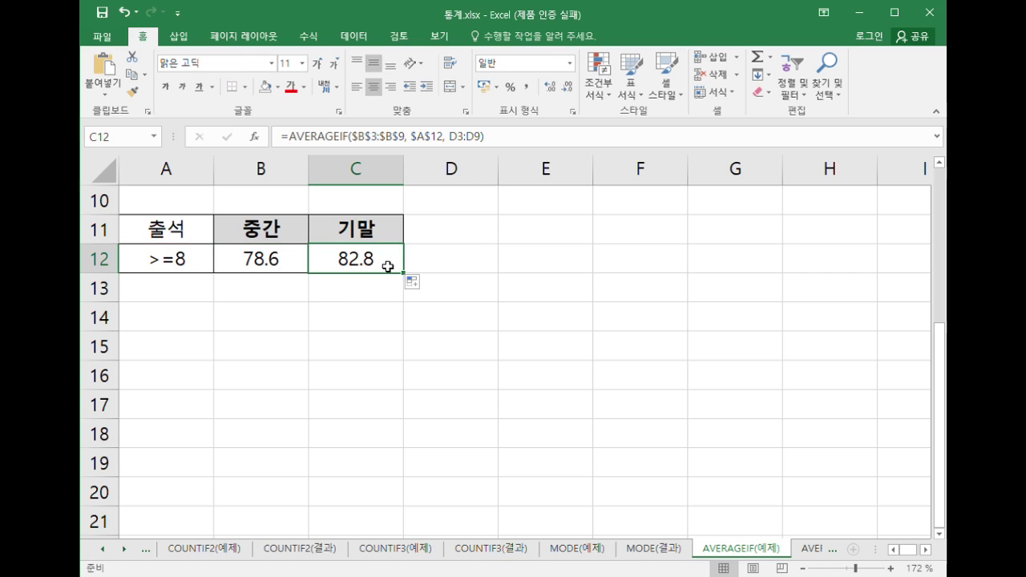
double_click(290, 268)
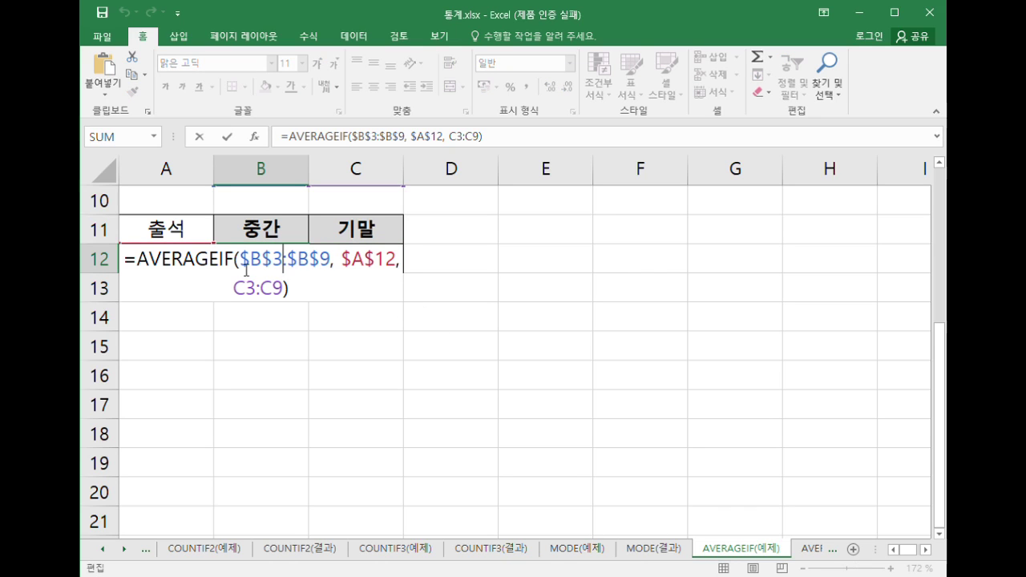
drag(246, 268, 405, 260)
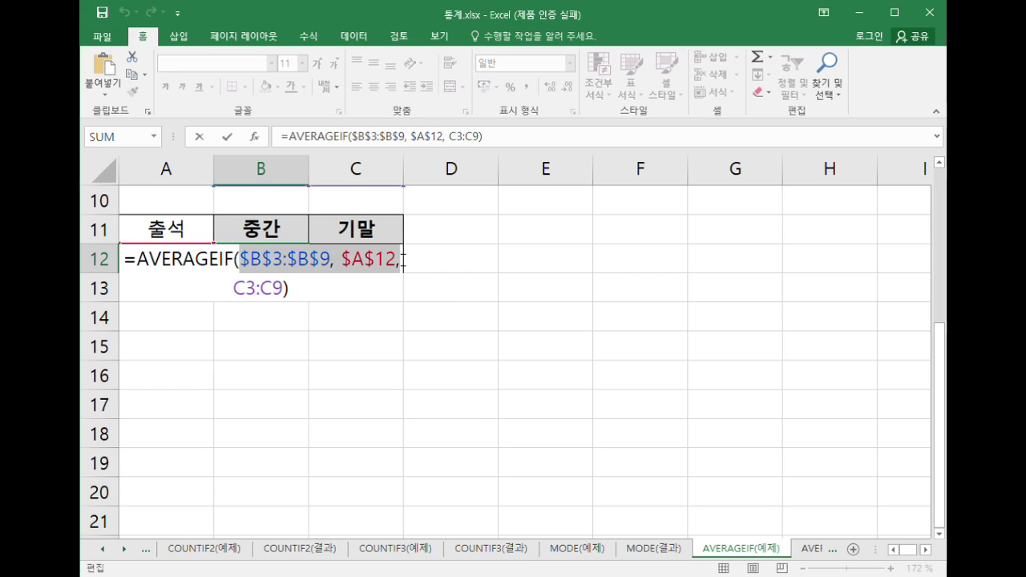
key(Escape)
On the AVERAGEIFS1(예제) sheet, start an AVERAGEIFS formula in the 체중 평균 cell D12.
click(817, 549)
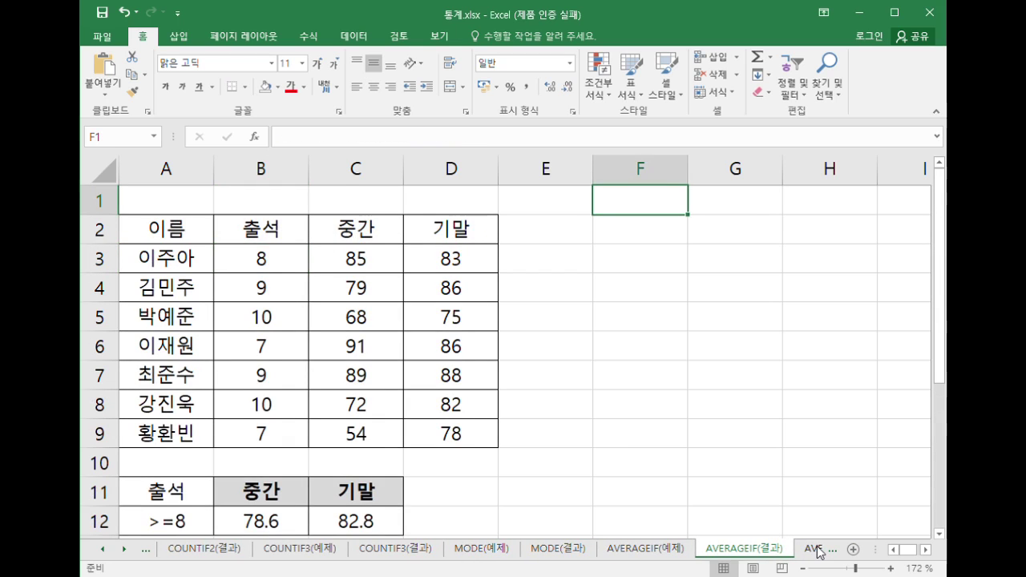
click(817, 550)
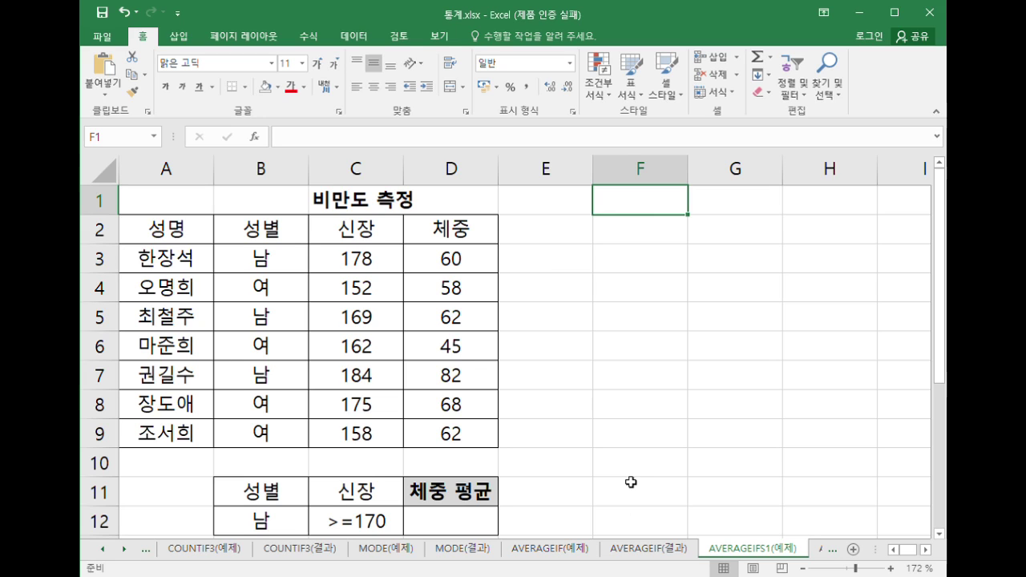
scroll(631, 483, down, 1)
click(454, 435)
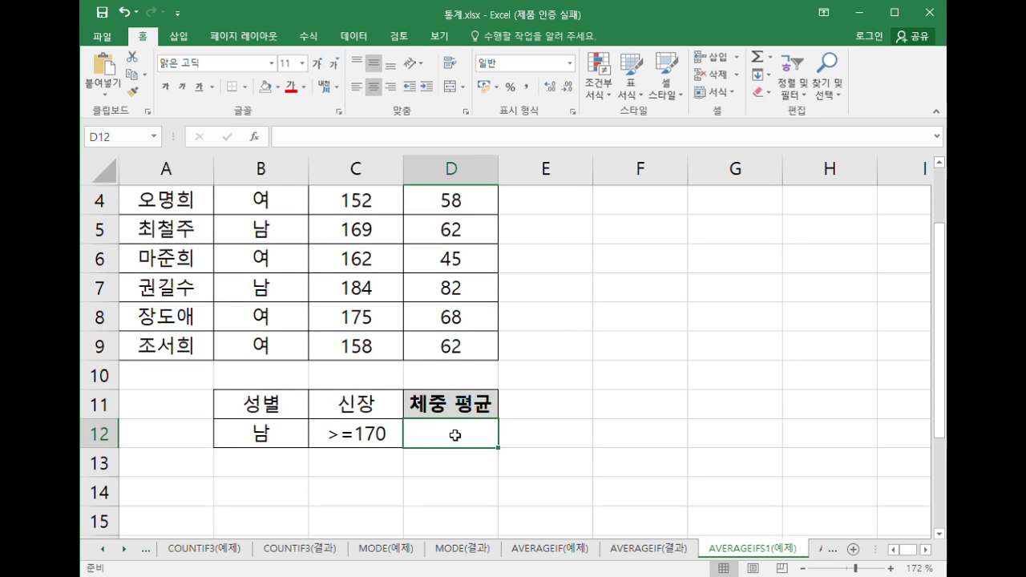
text(=averag)
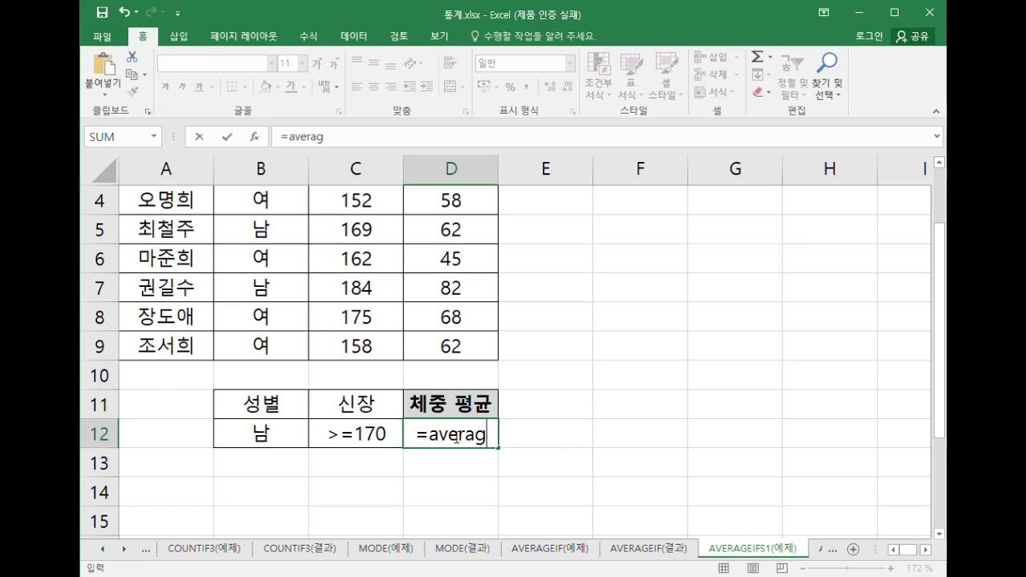
text(eifs()
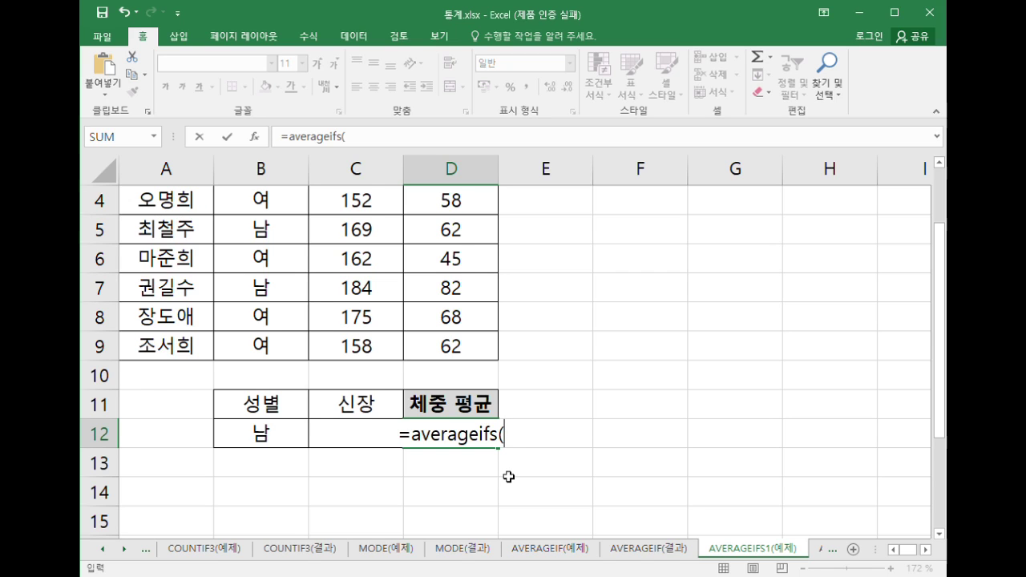
Set the 체중 values D3:D9 as the average range of the AVERAGEIFS formula.
scroll(508, 477, up, 1)
drag(471, 258, 457, 438)
scroll(524, 478, down, 2)
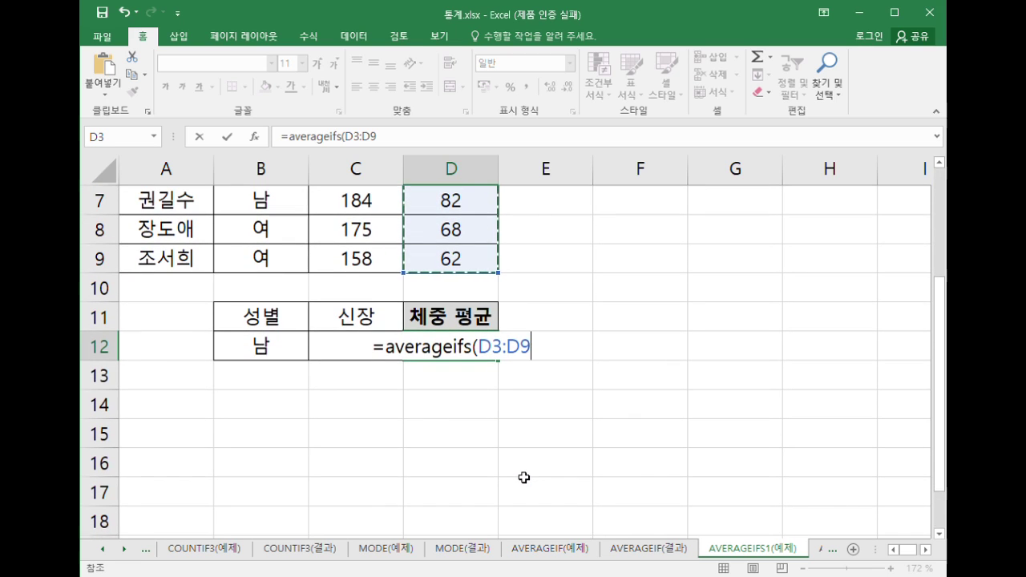
text(,)
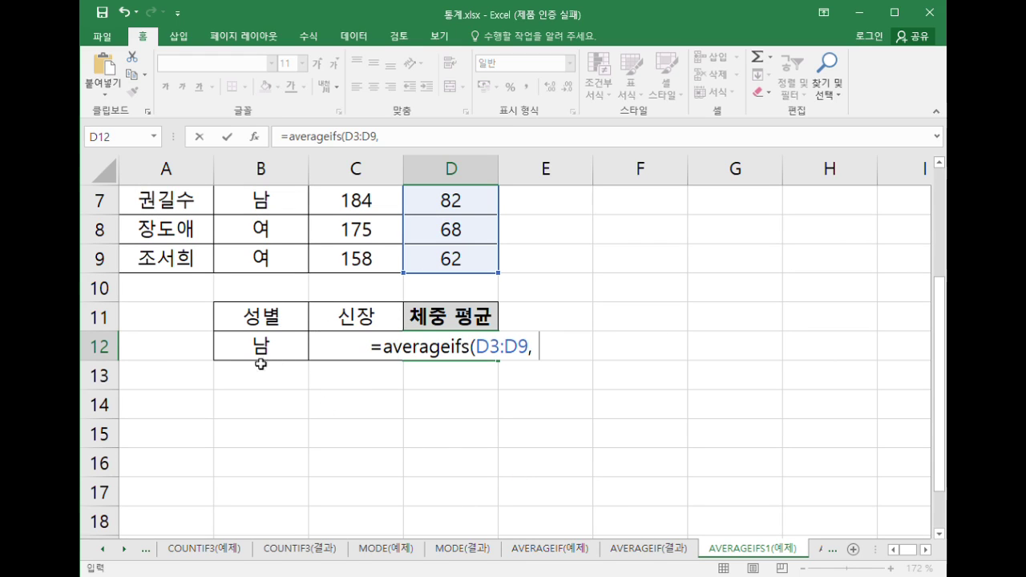
Add the first condition to the AVERAGEIFS formula: the 성별 range B3:B9 with B12 as its criterion.
scroll(269, 342, up, 1)
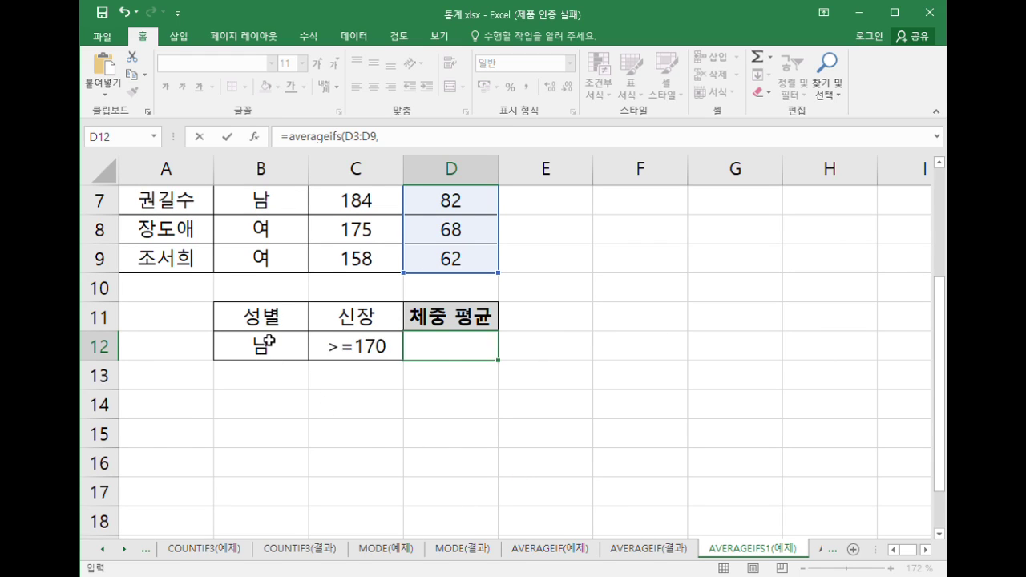
scroll(266, 342, up, 2)
drag(278, 265, 273, 437)
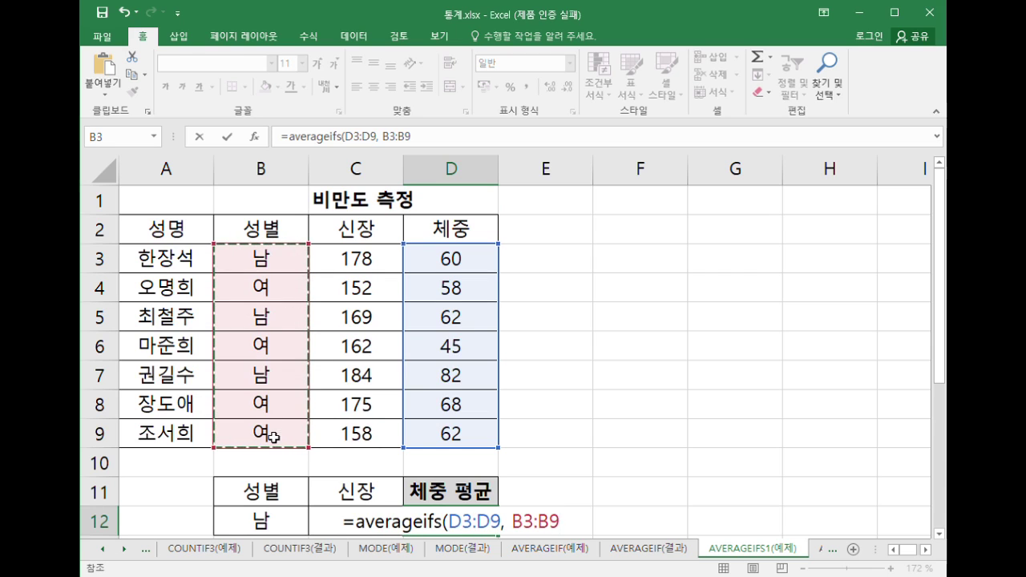
scroll(365, 441, down, 3)
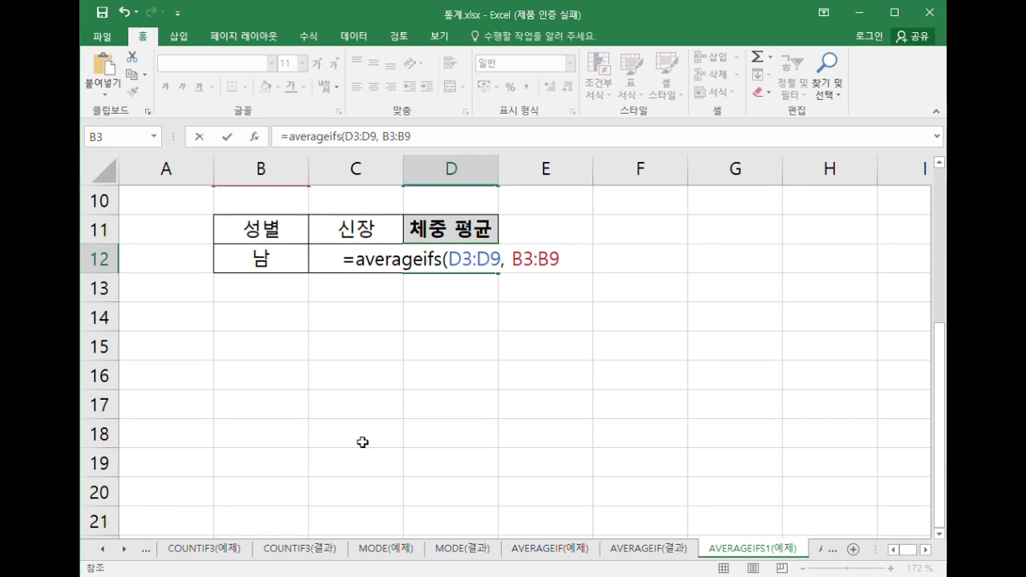
text(,)
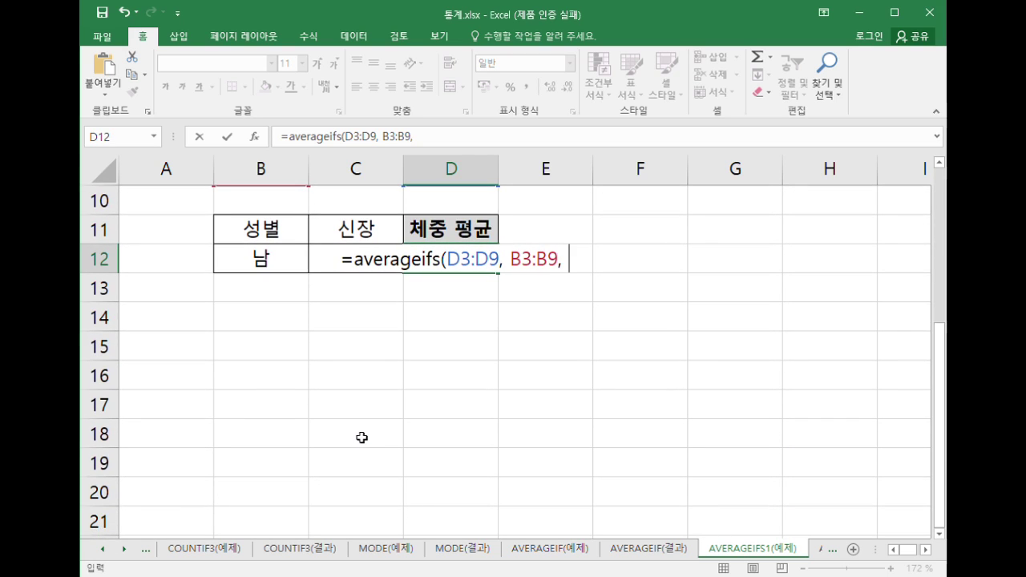
click(287, 267)
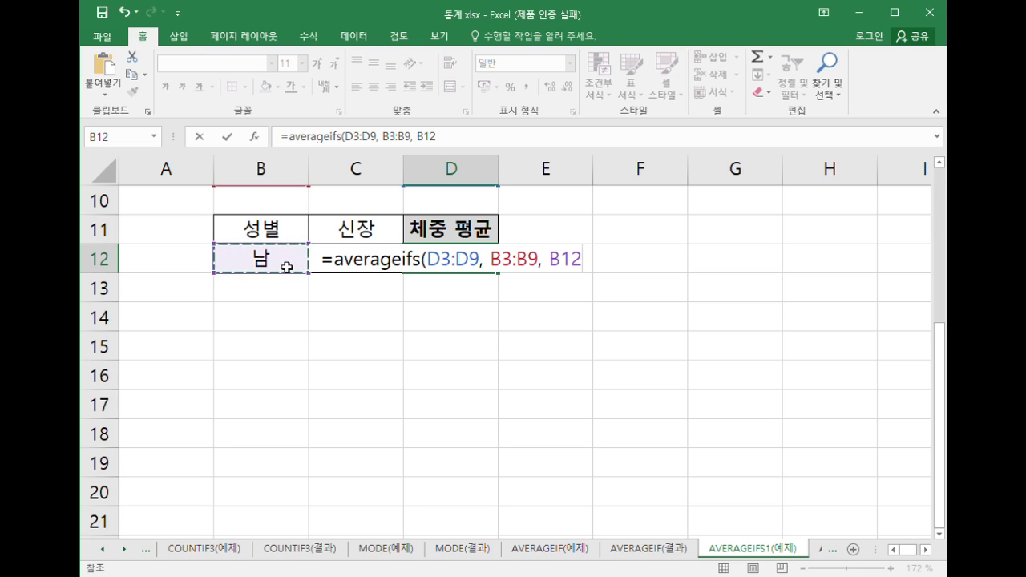
text(,)
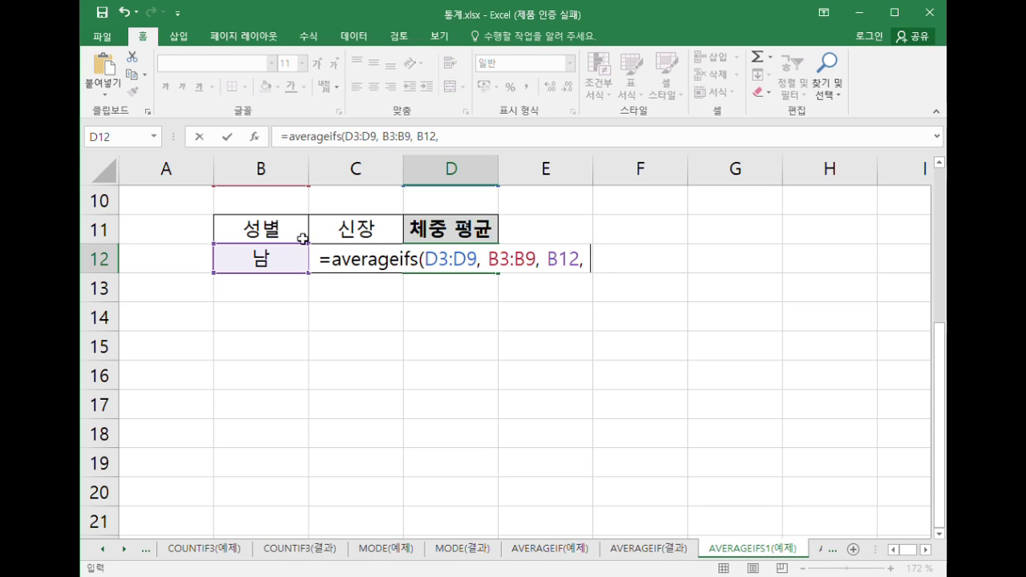
Add the 신장 range C3:C9 with criterion c12 as the second condition, and commit the D12 formula.
scroll(364, 251, up, 3)
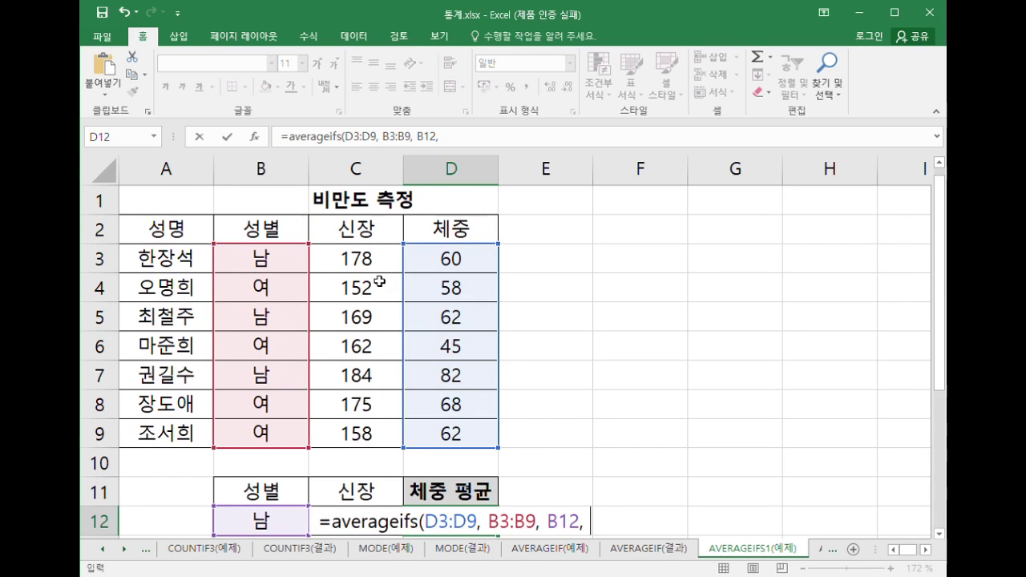
drag(373, 269, 362, 431)
scroll(381, 425, down, 2)
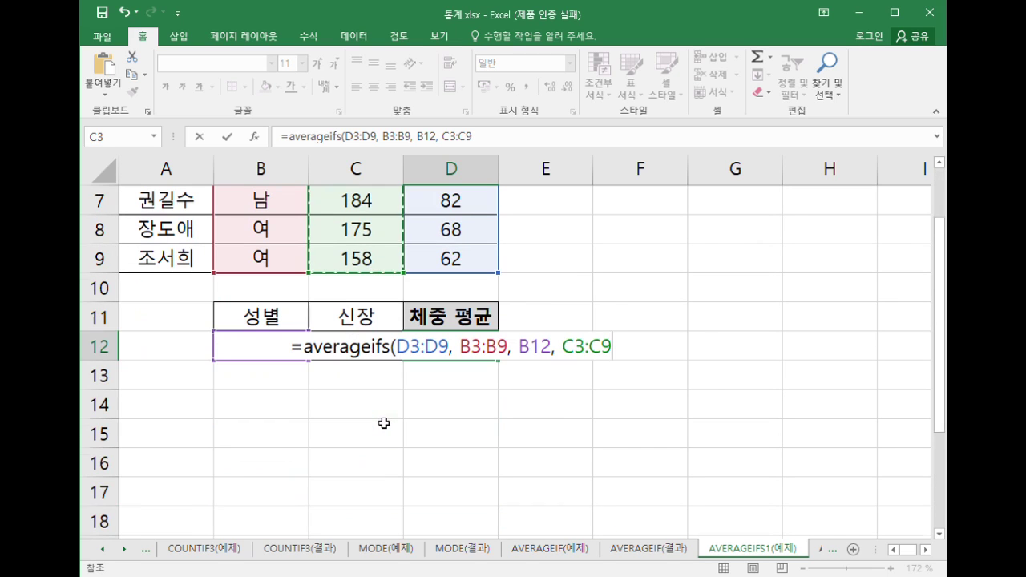
text(,)
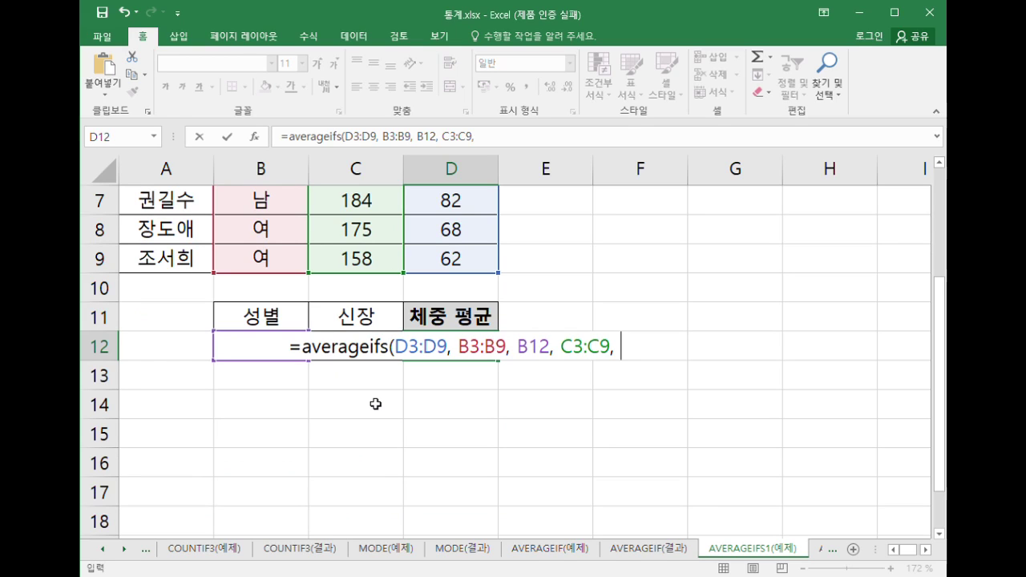
text(c)
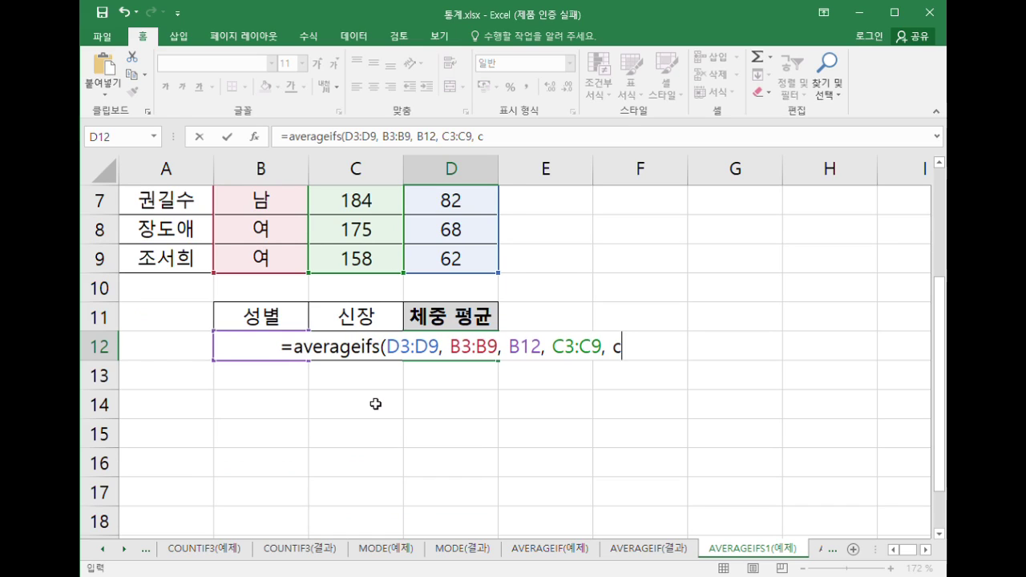
text(12))
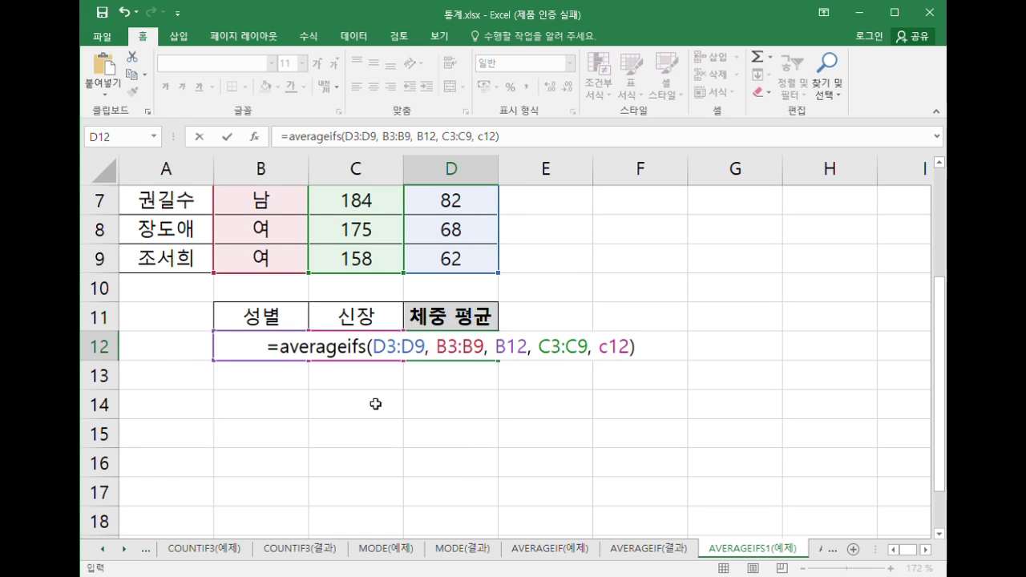
scroll(398, 409, up, 2)
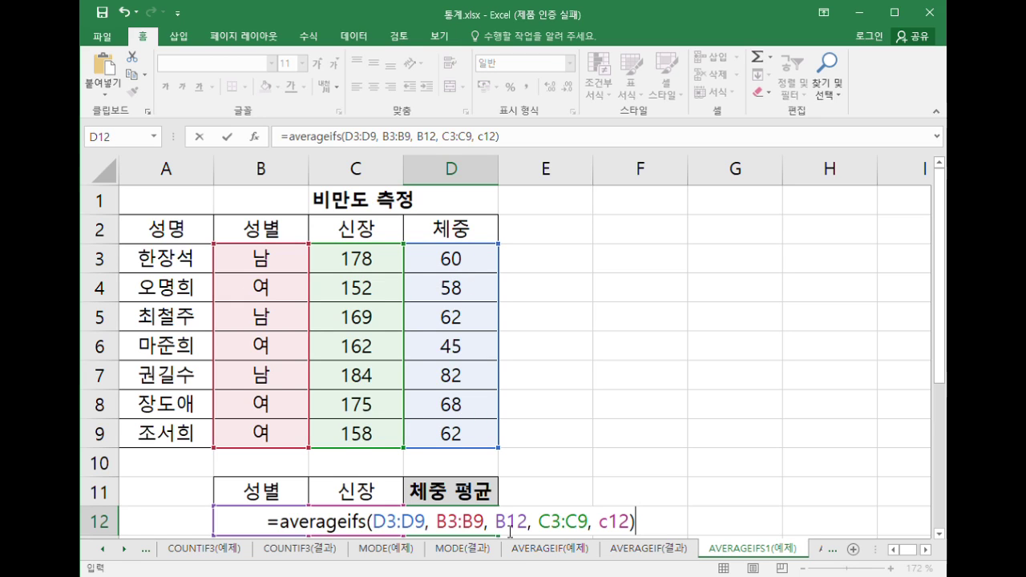
key(Return)
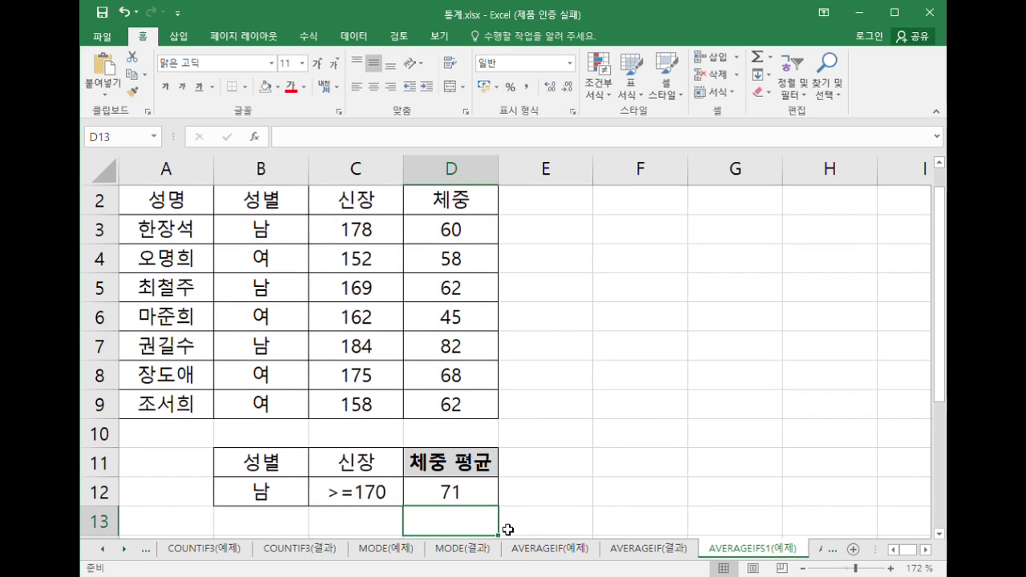
Select the 성별, 신장 and 체중 cells of rows 3 and 7 to check which records meet both conditions.
click(281, 232)
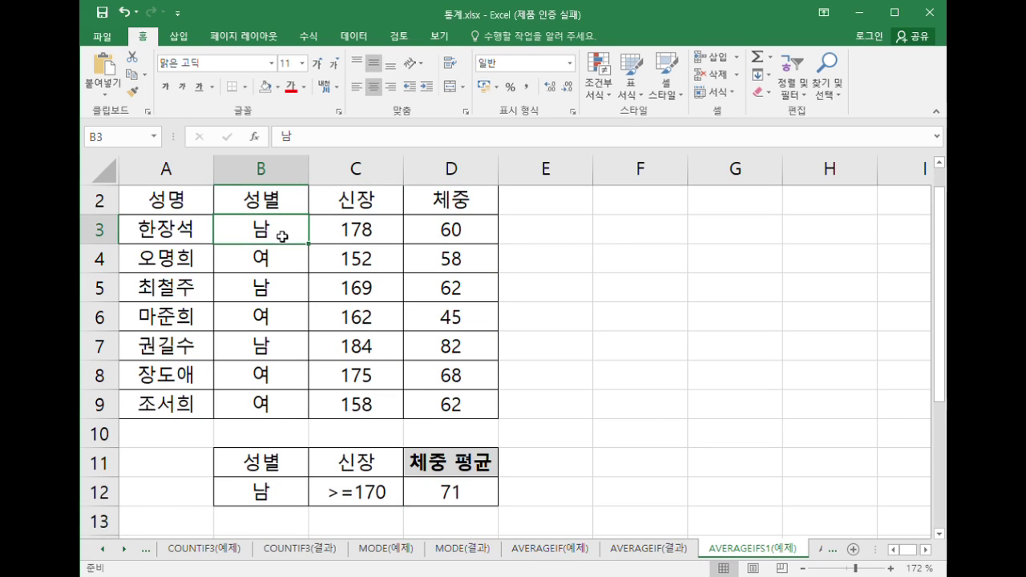
ctrl+click(371, 234)
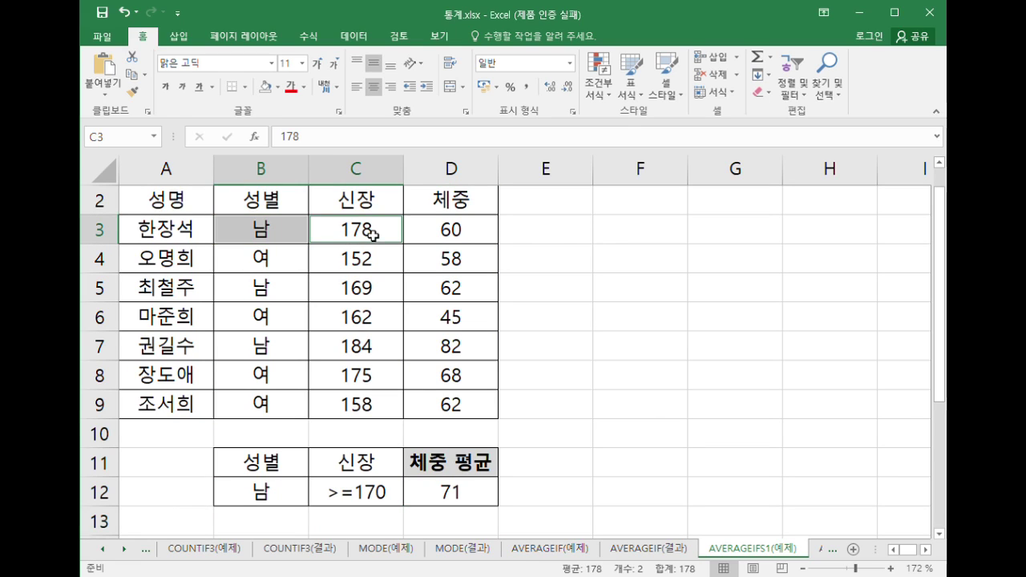
ctrl+click(281, 352)
ctrl+click(359, 347)
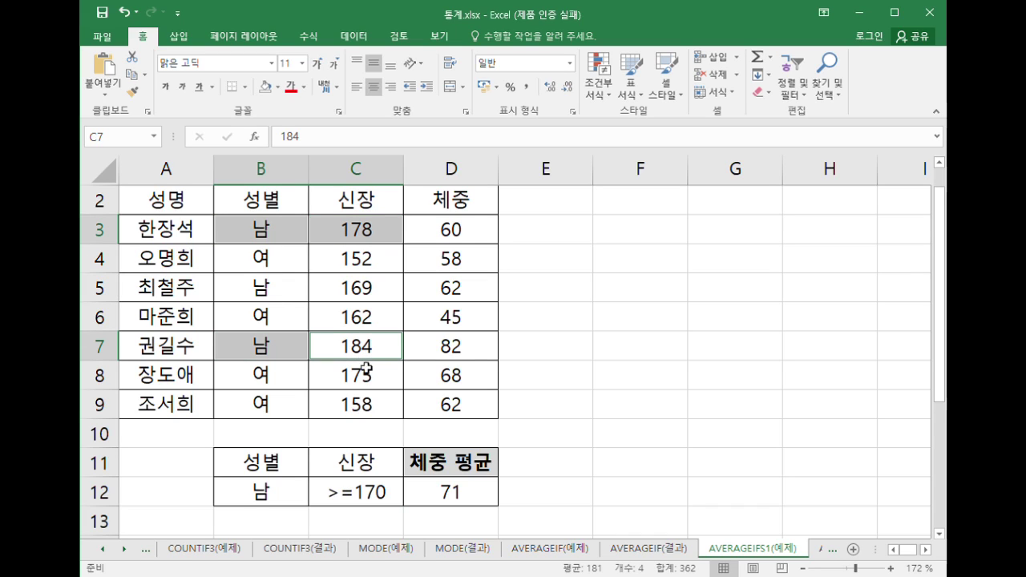
ctrl+click(446, 229)
ctrl+click(471, 350)
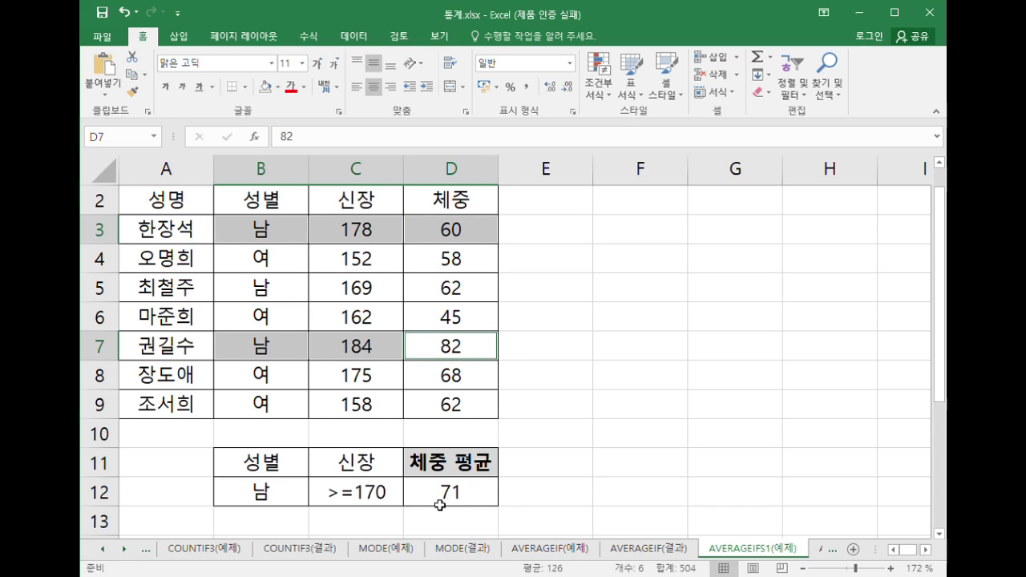
Review the argument order in the D12 formula, from average range D3:D9 to the range and criterion pairs, and close it unchanged.
click(471, 495)
scroll(470, 493, down, 1)
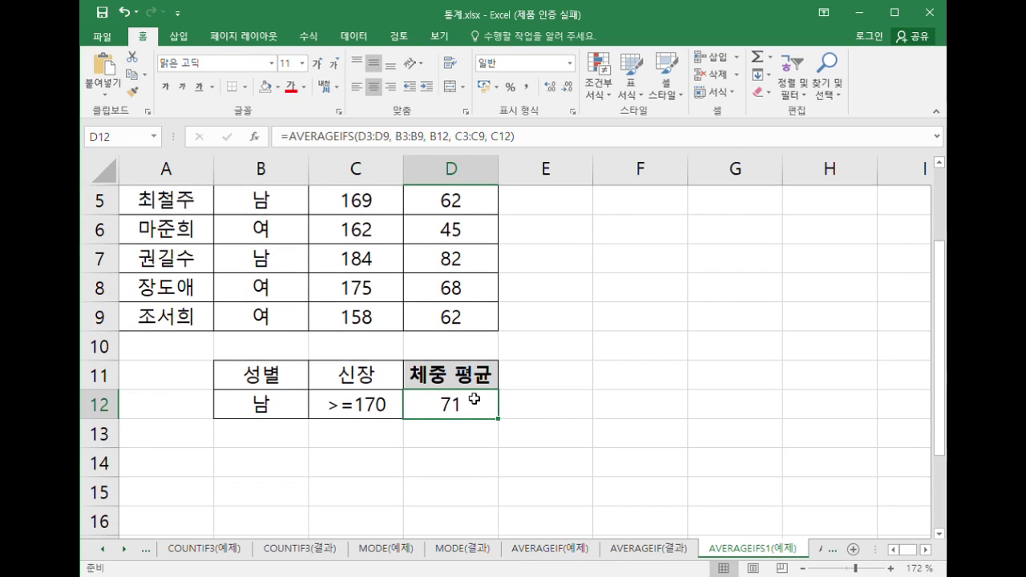
double_click(471, 409)
scroll(481, 473, down, 1)
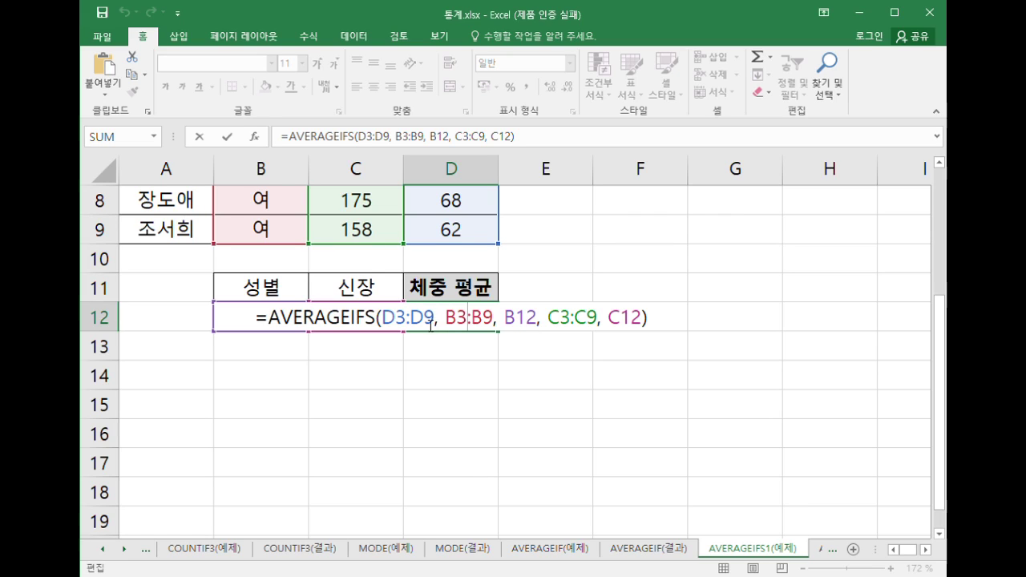
double_click(392, 325)
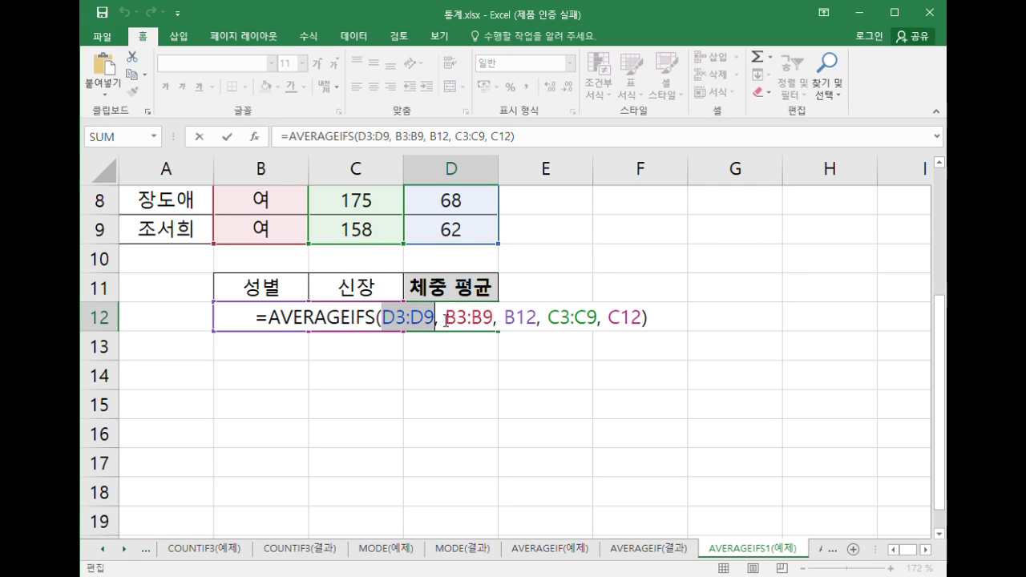
mouse_move(445, 321)
mouse_down()
mouse_move(609, 319)
mouse_move(452, 331)
mouse_up()
click(648, 319)
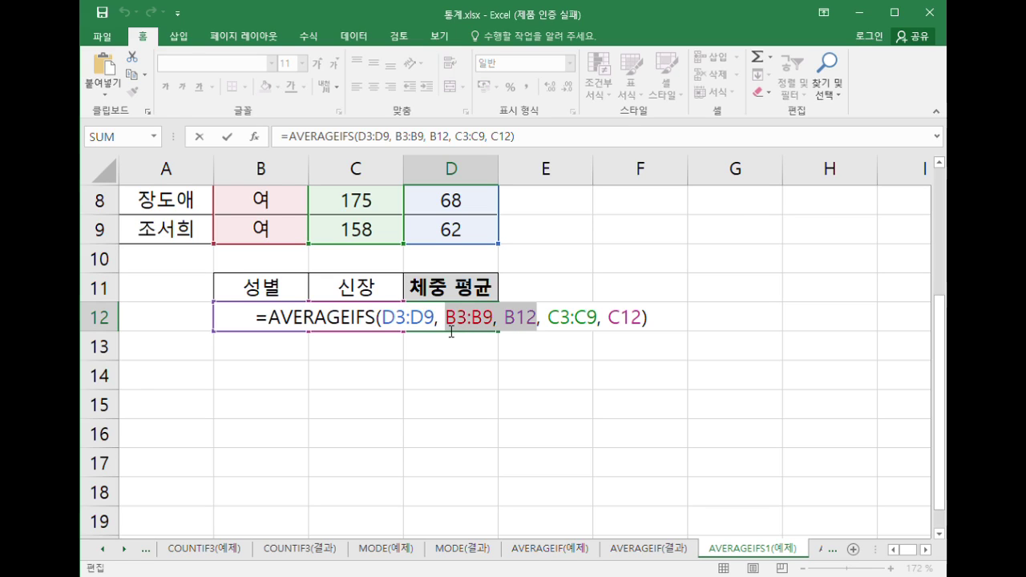
drag(434, 332, 391, 332)
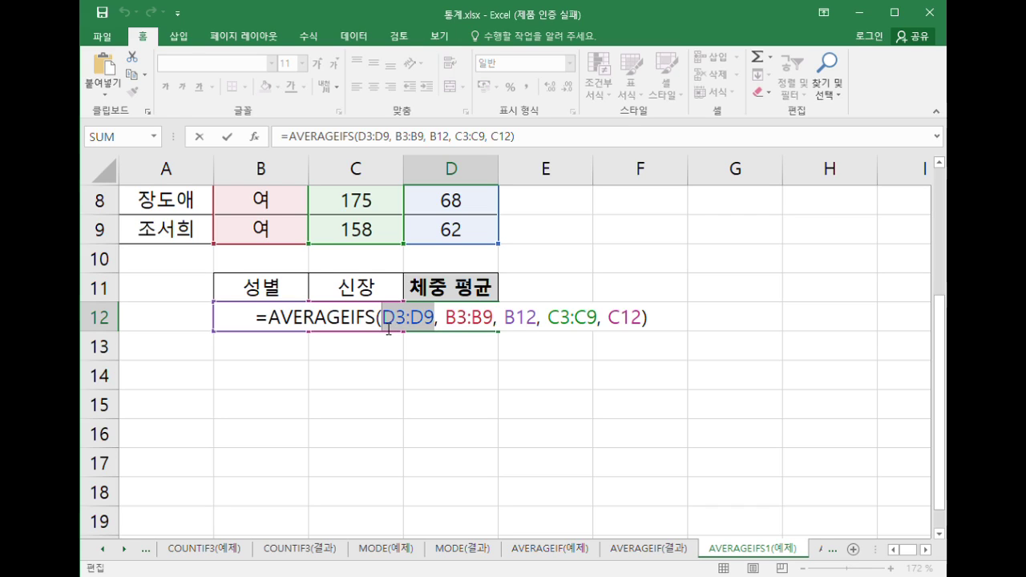
click(472, 317)
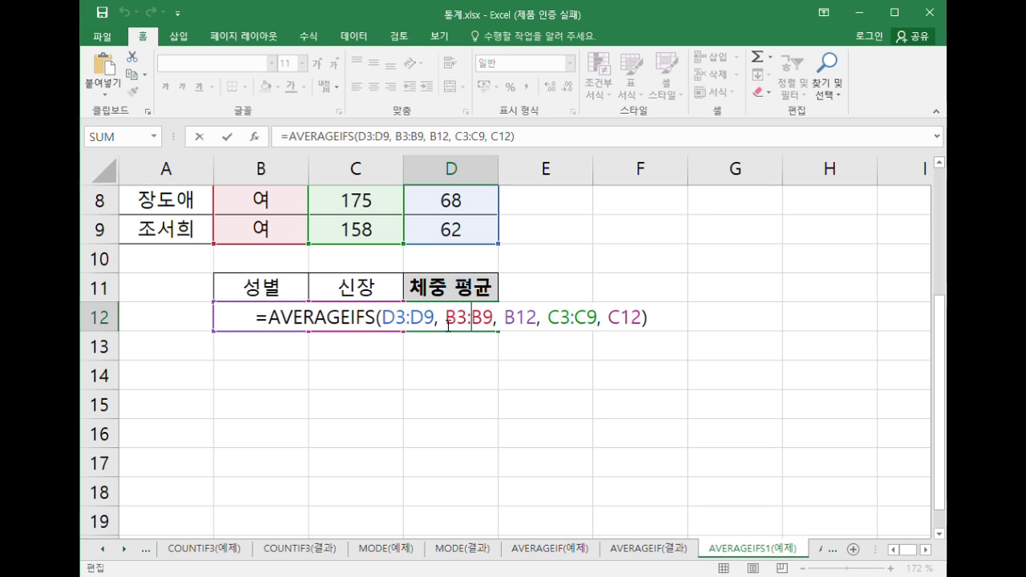
drag(434, 333, 390, 335)
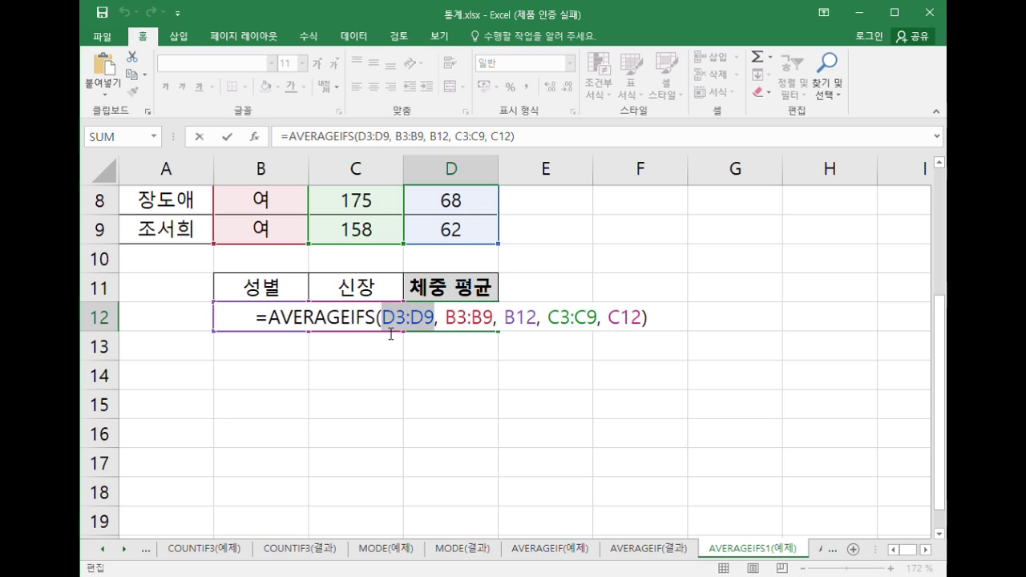
key(Return)
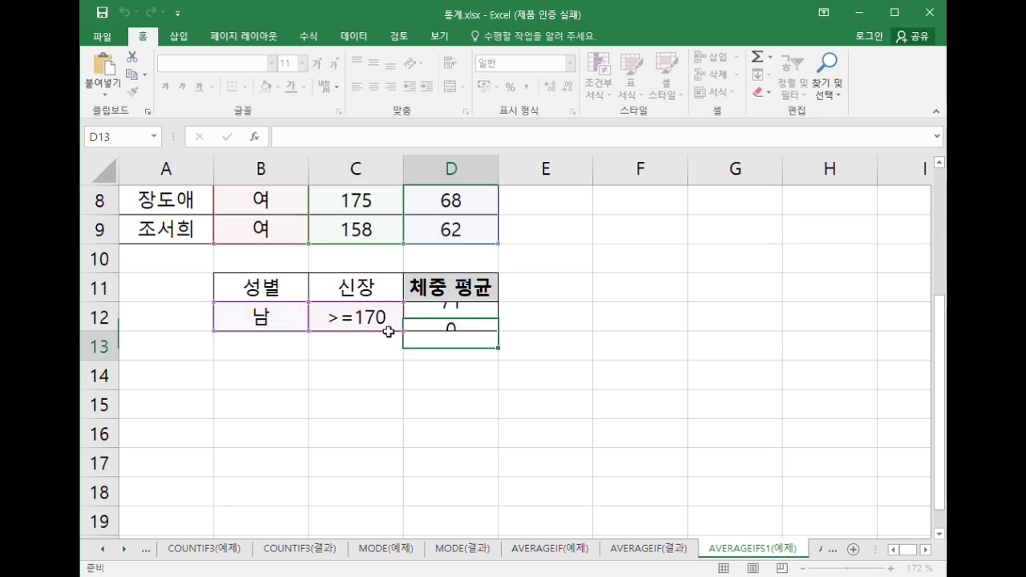
Open the AVERAGEIF2(예제) sheet with the 성과급 지급 현황 table.
click(820, 552)
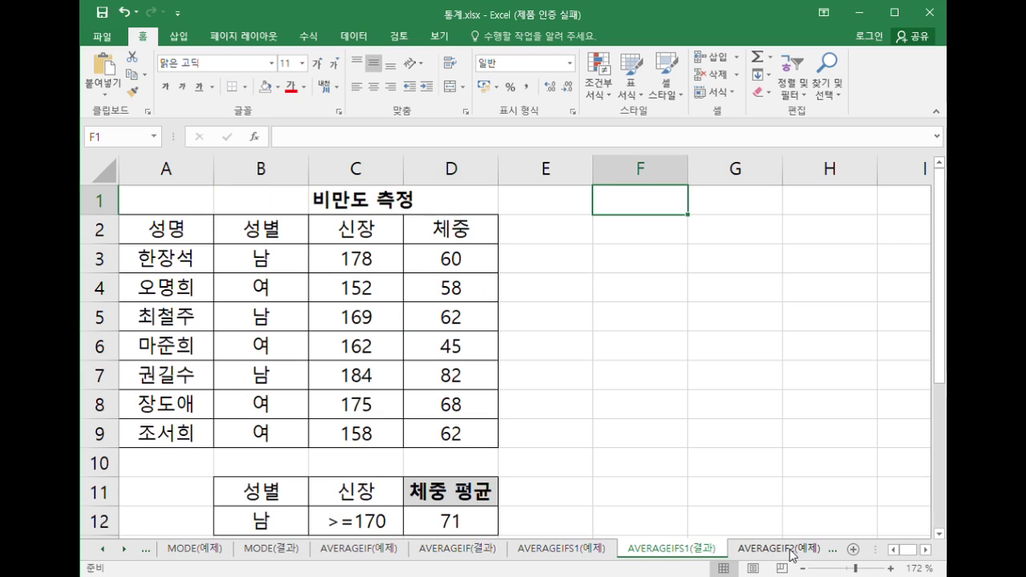
click(790, 552)
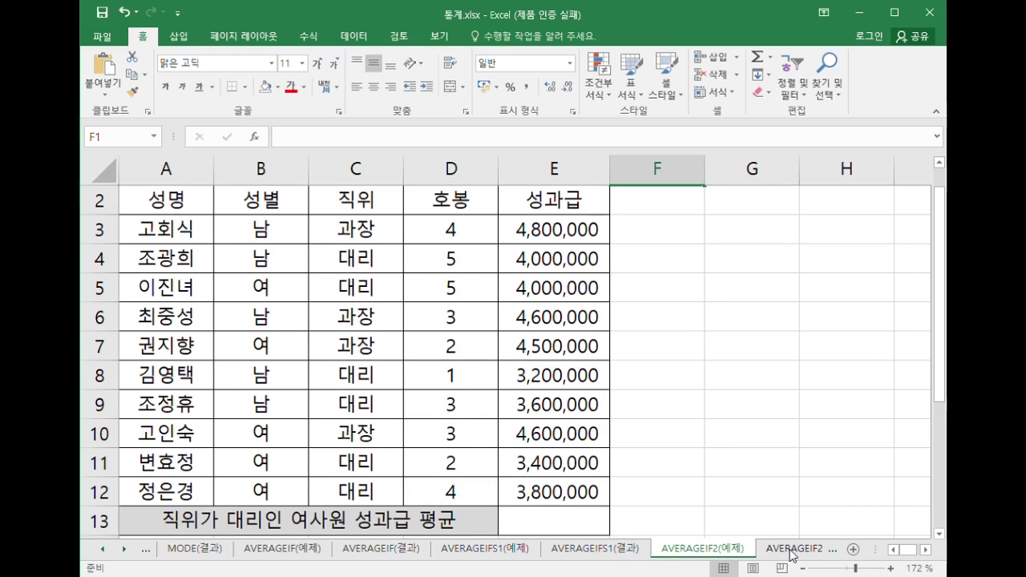
click(671, 429)
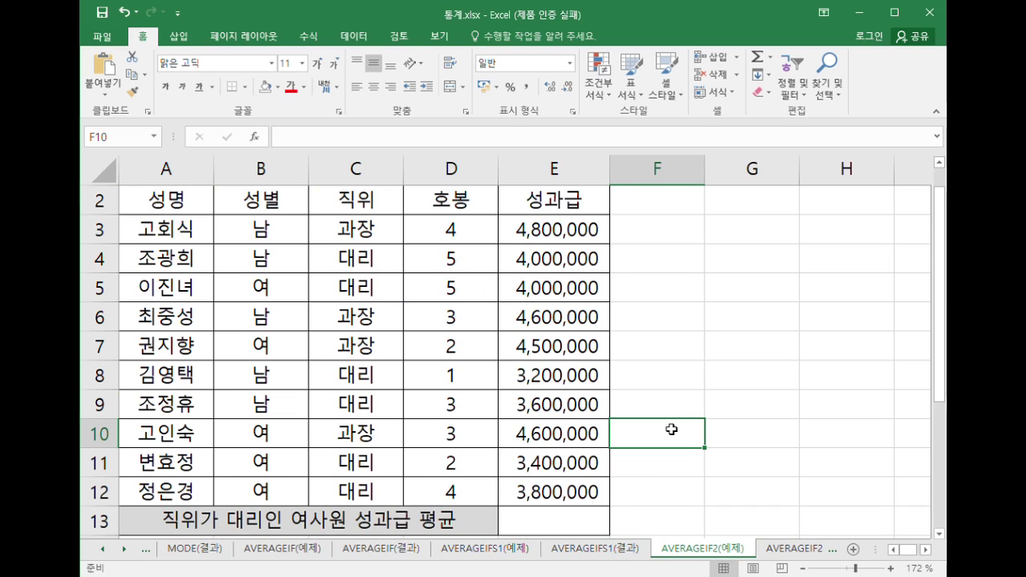
scroll(641, 465, down, 1)
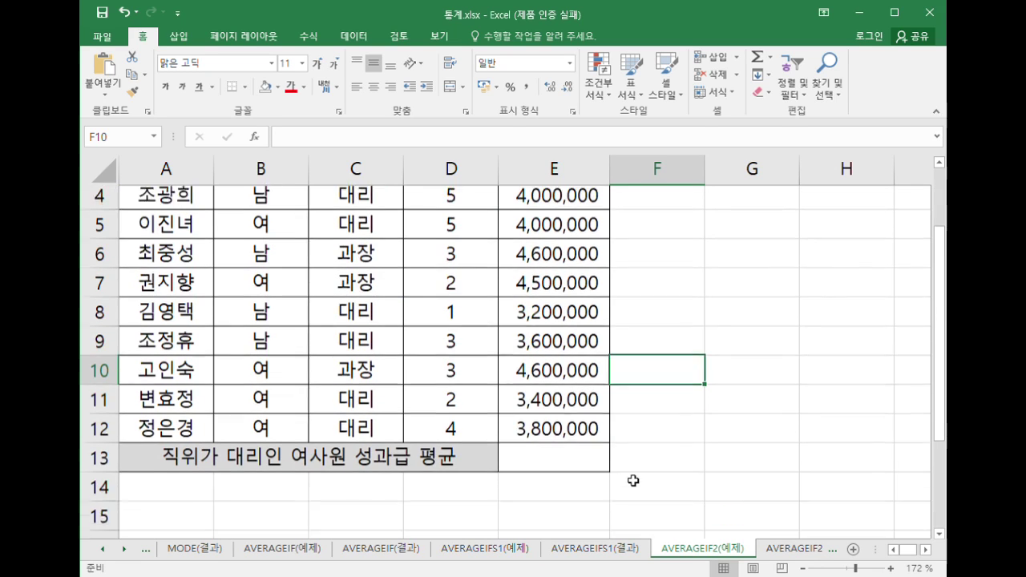
Start an AVERAGEIFS formula in E13 with the 성과급 range E3:E12 as the average range.
click(565, 441)
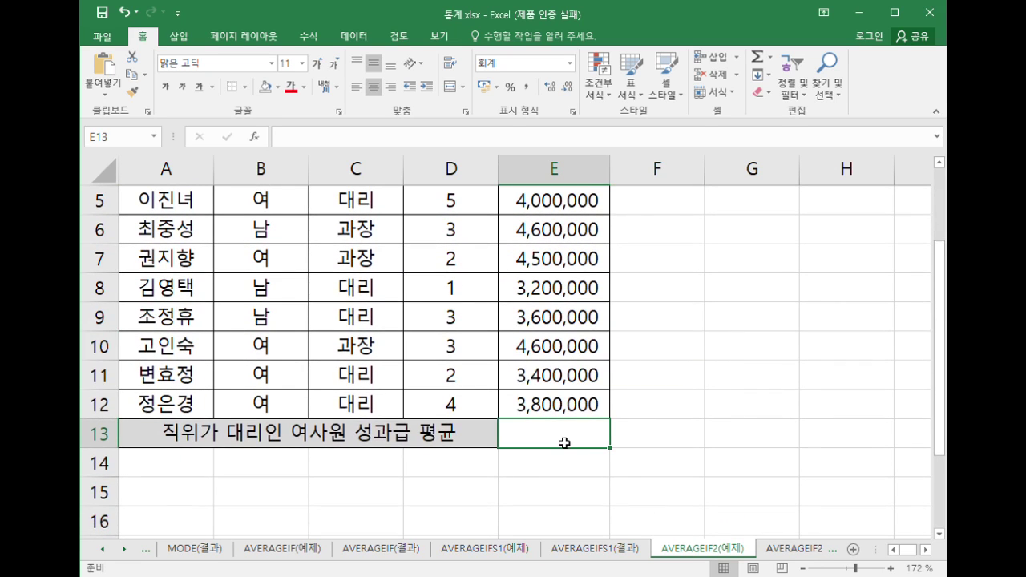
text(=)
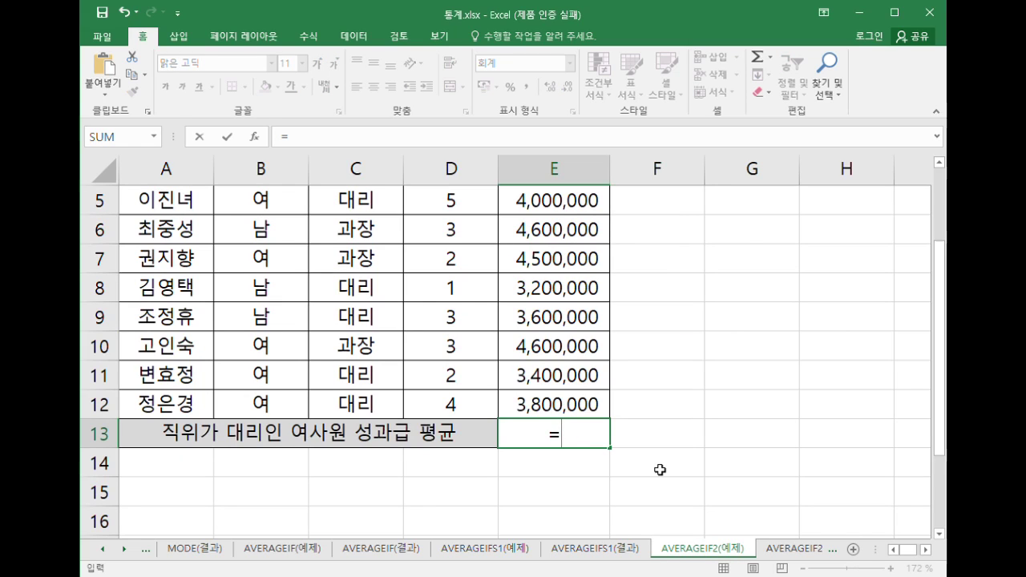
text(averageifs()
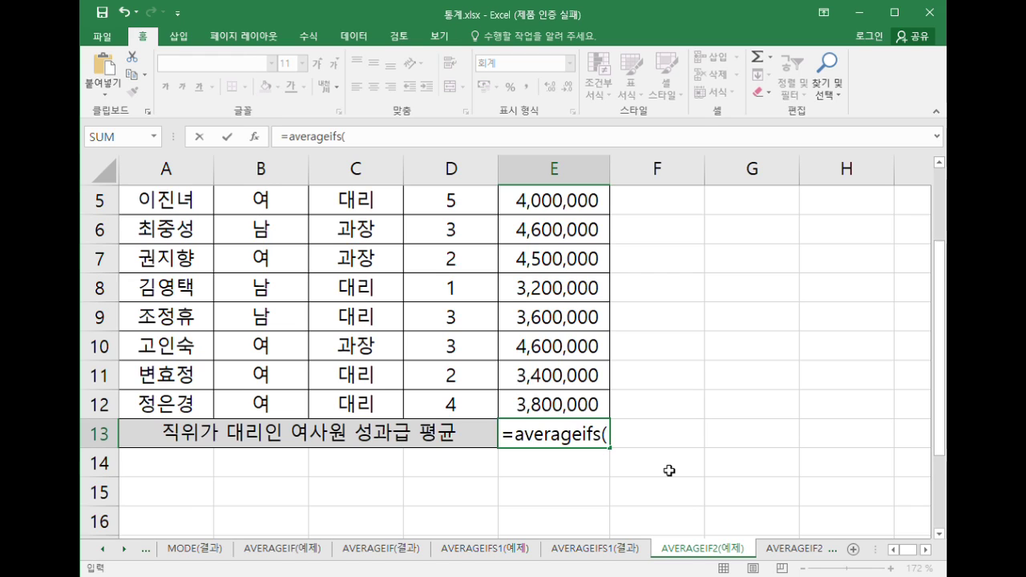
scroll(668, 470, up, 2)
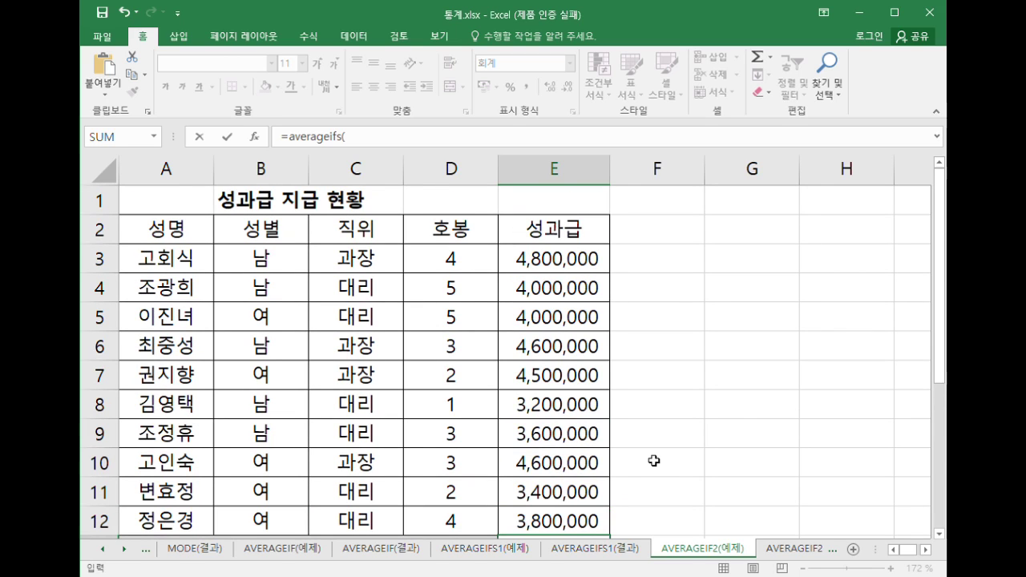
drag(566, 269, 557, 525)
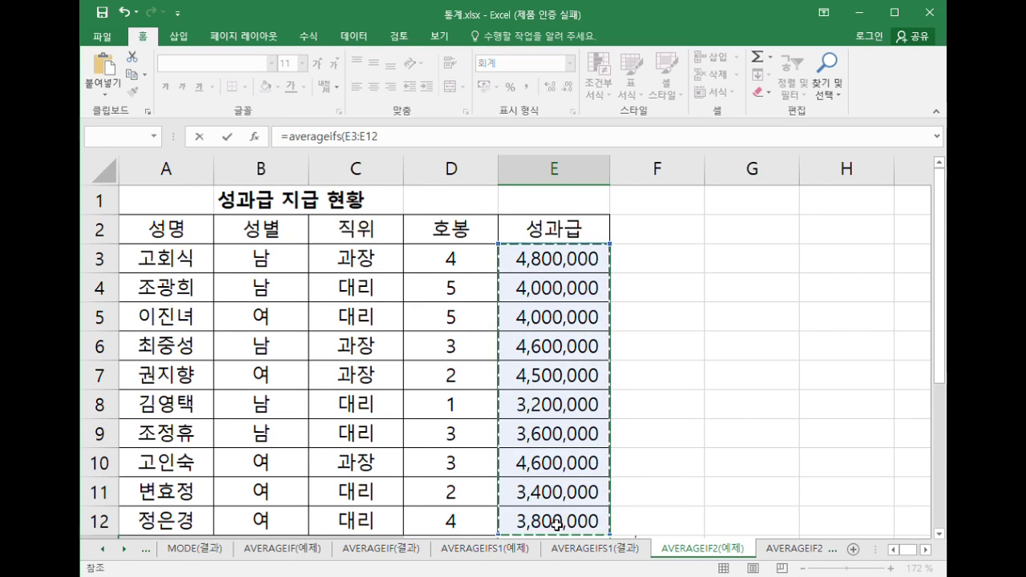
scroll(650, 493, down, 3)
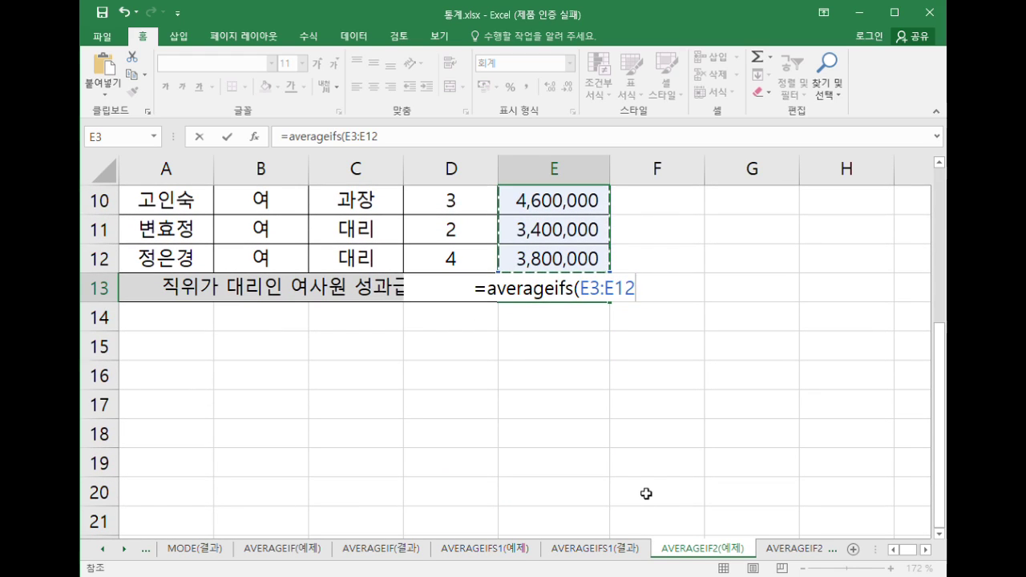
text(,)
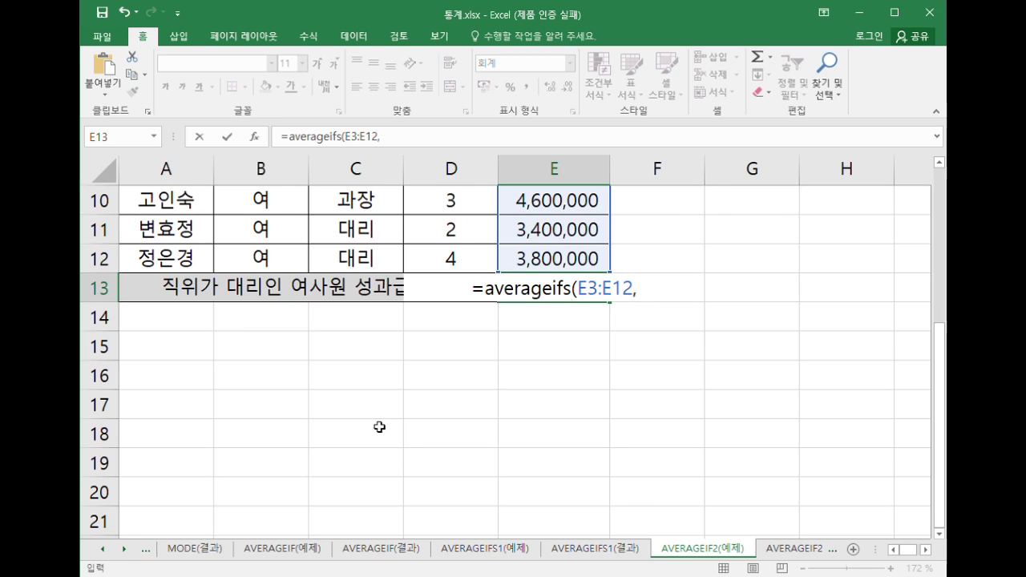
Add the first condition to the AVERAGEIFS formula: the 직위 range C3:C12 with the criterion "대리".
scroll(325, 395, up, 2)
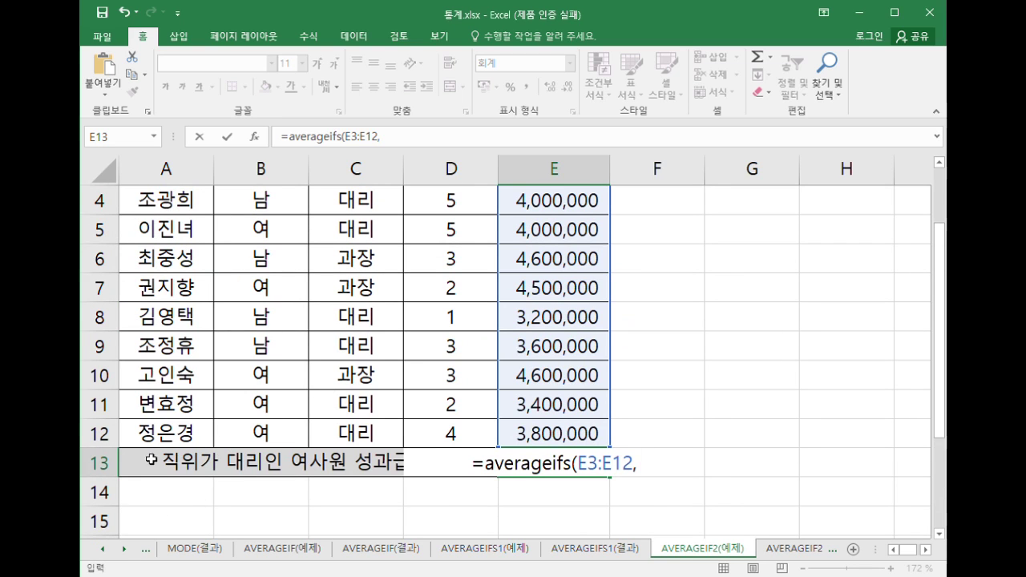
scroll(151, 460, up, 1)
drag(359, 260, 366, 516)
scroll(380, 507, down, 2)
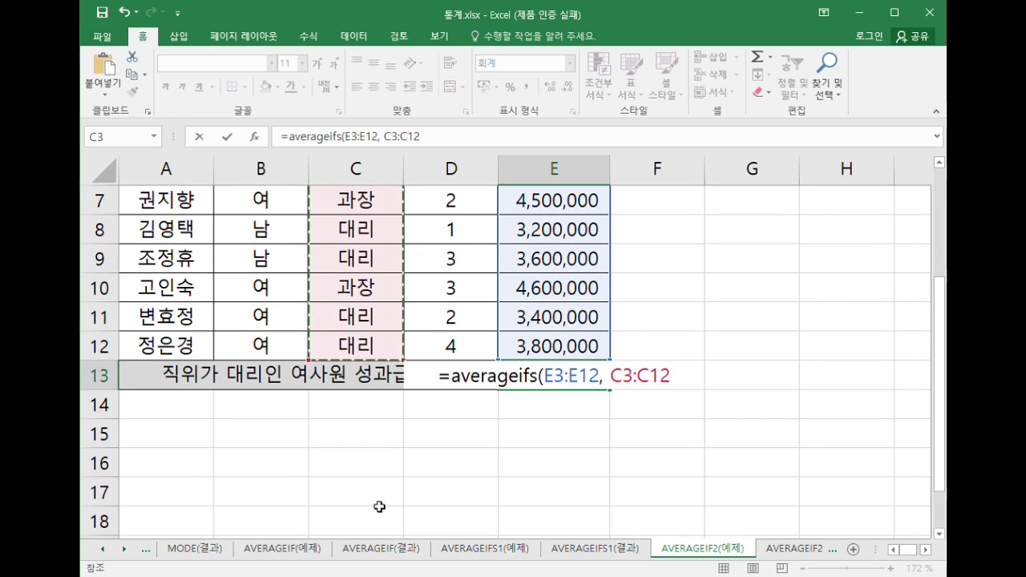
text(, "ㄷ)
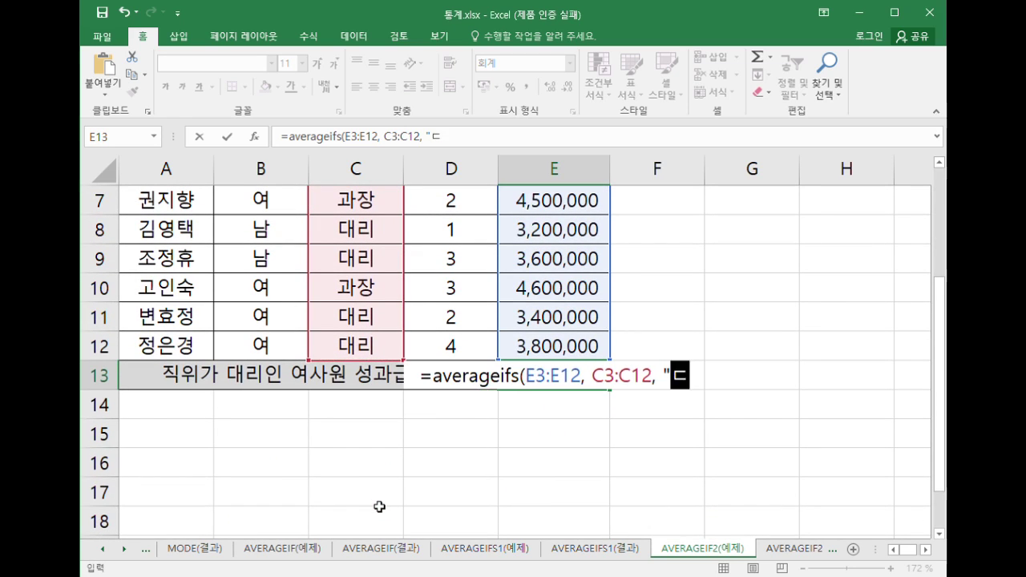
text(대리")
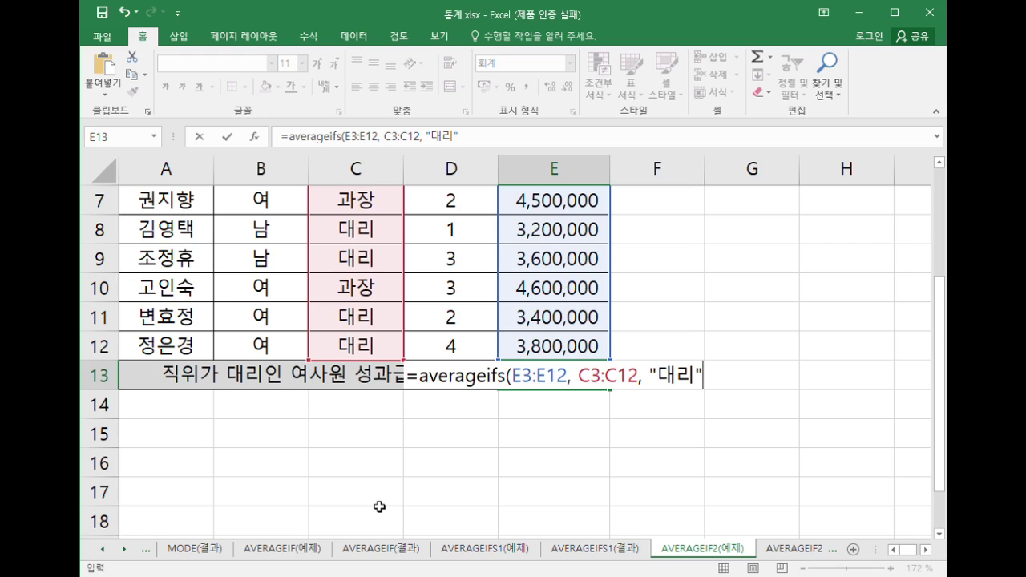
text(,)
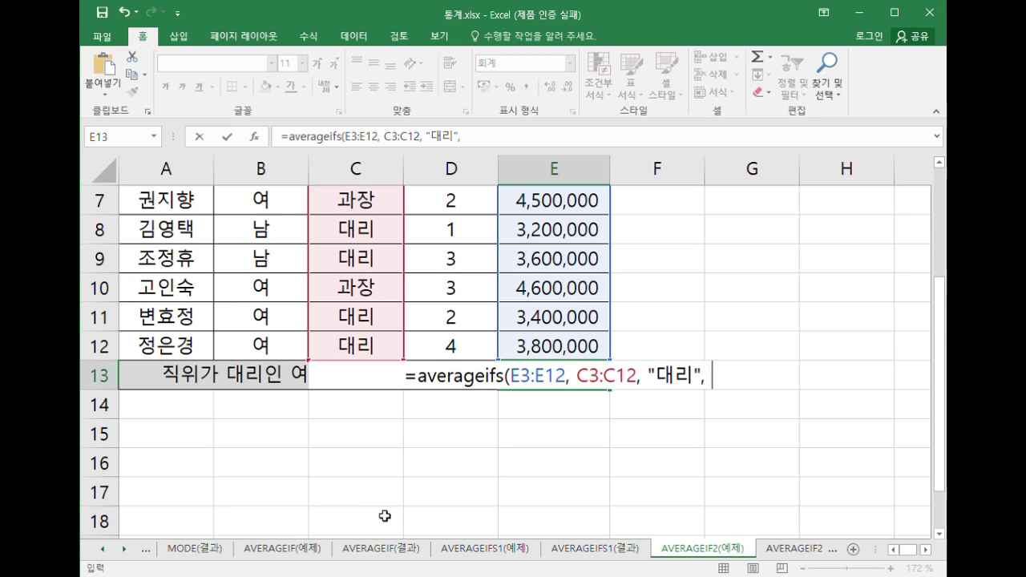
Add the 성별 range B3:B12 with the criterion "여" as the second condition and close the AVERAGEIFS parenthesis.
scroll(369, 485, up, 1)
scroll(275, 328, up, 1)
drag(269, 260, 270, 516)
scroll(296, 508, down, 3)
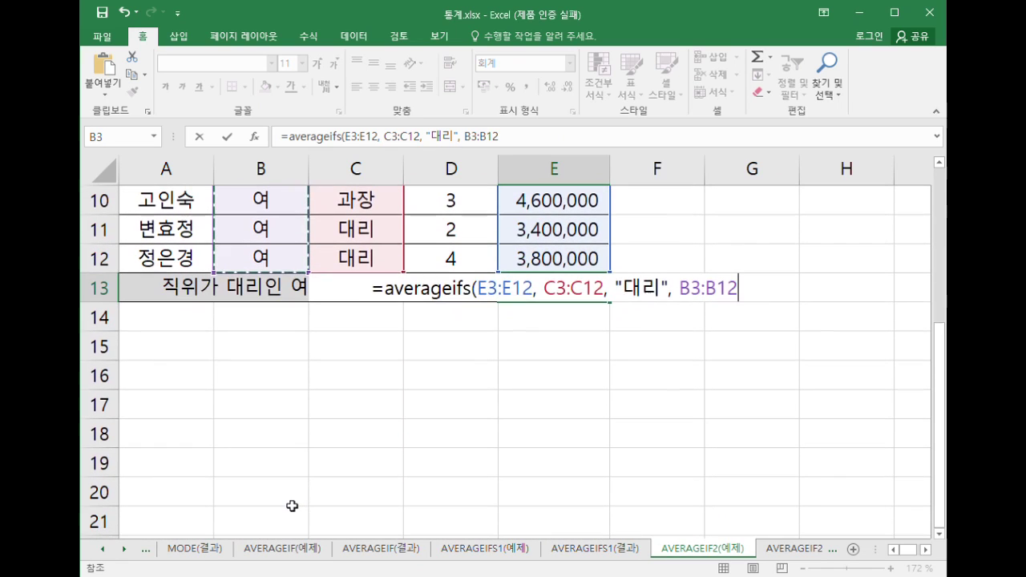
text(, ")
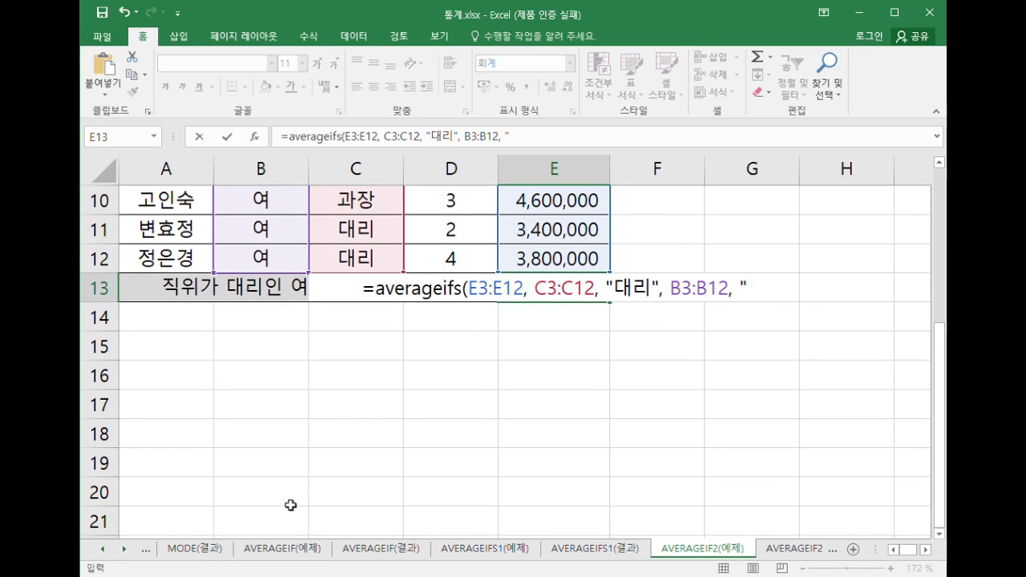
text(du)
key(BackSpace)
key(BackSpace)
key(Hangul)
text(여"))
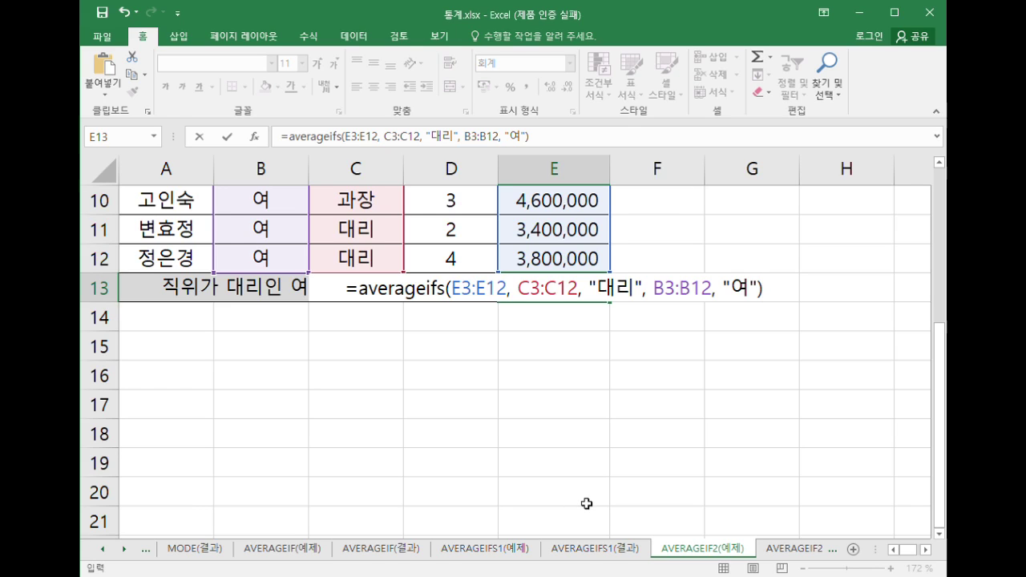
Insert an opening ROUND function in front of averageifs in the E13 formula.
click(361, 296)
text(개ㅕ)
key(BackSpace)
key(BackSpace)
key(Hangul)
text(round()
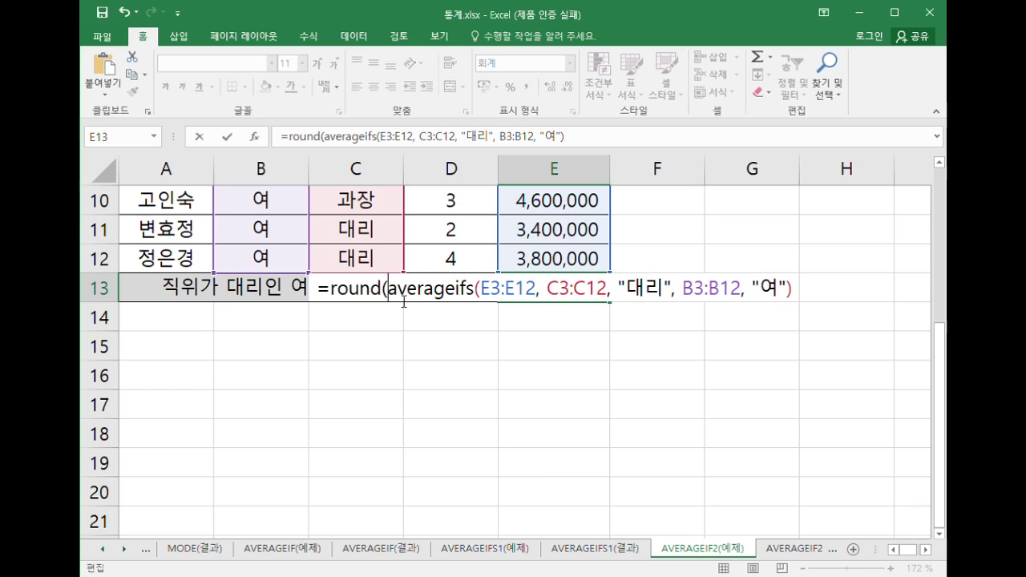
Complete the ROUND function around the AVERAGEIFS expression with -4 as its digits argument, and commit the E13 formula.
drag(388, 295, 810, 285)
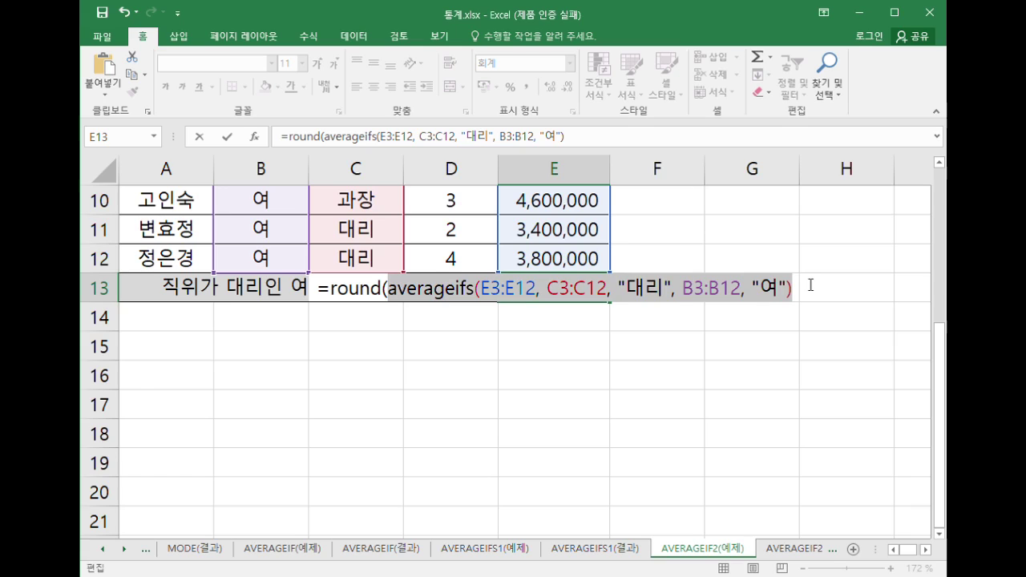
click(803, 295)
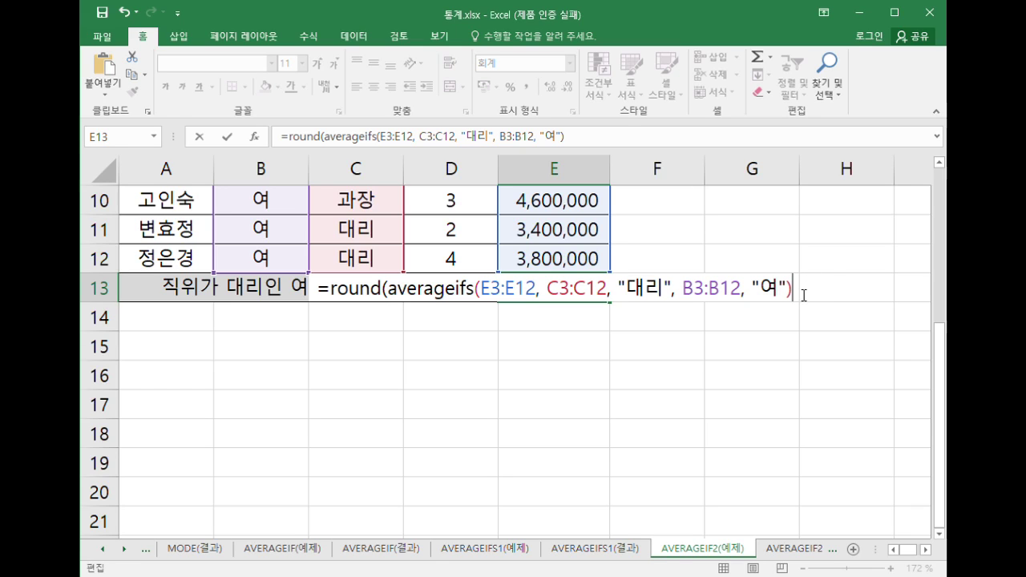
text(,)
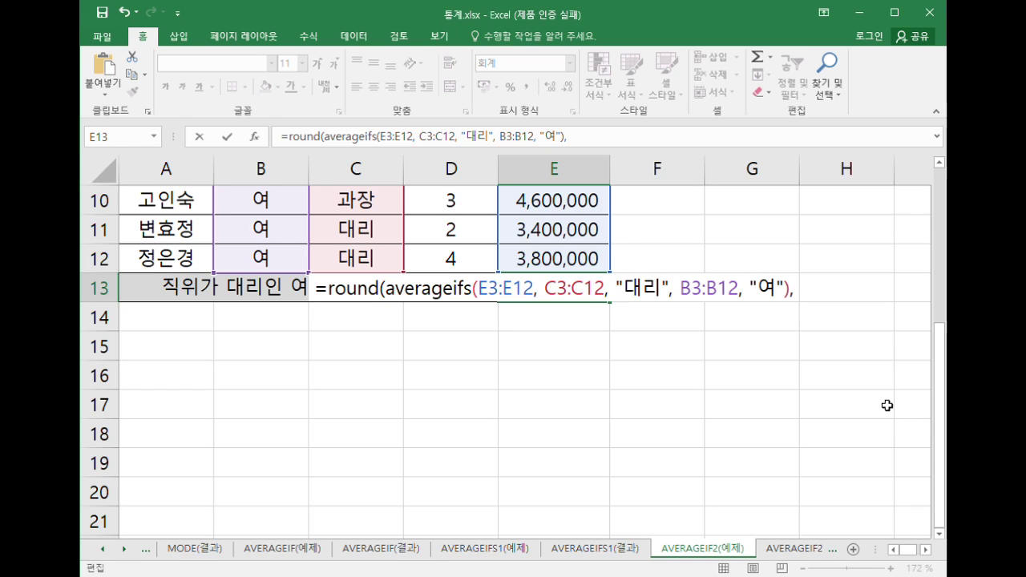
text(-)
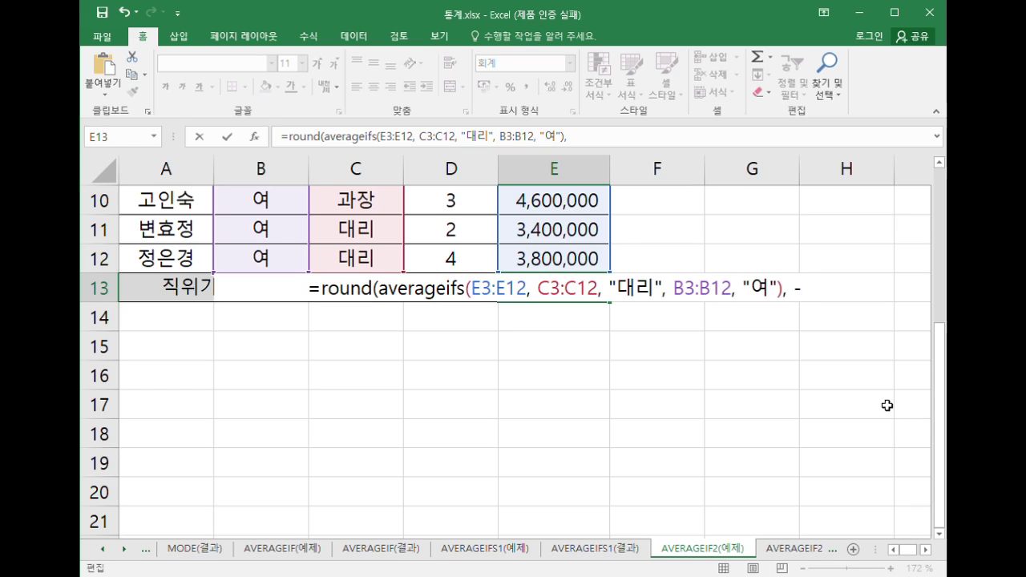
text(4))
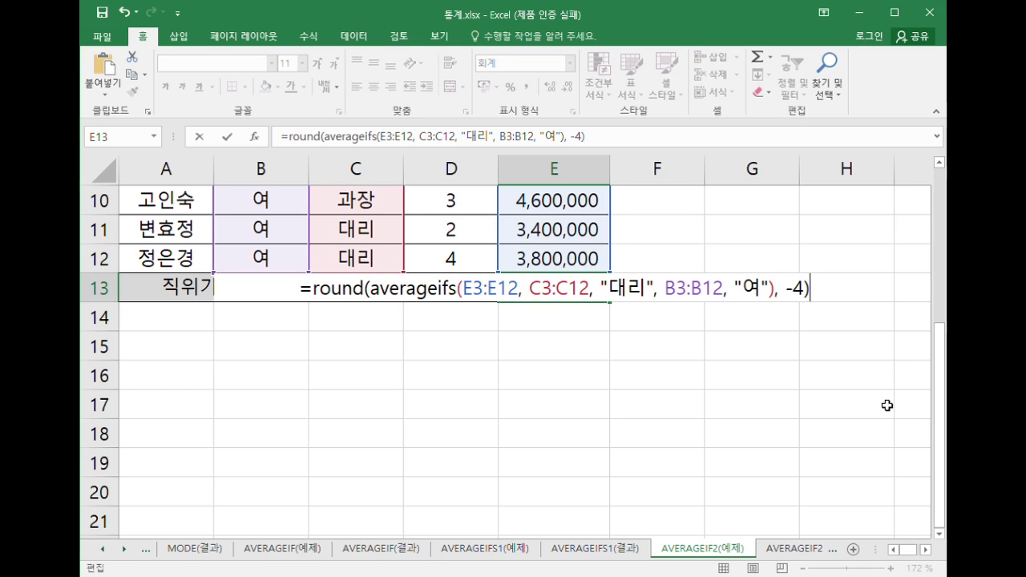
key(ctrl+Return)
key(Return)
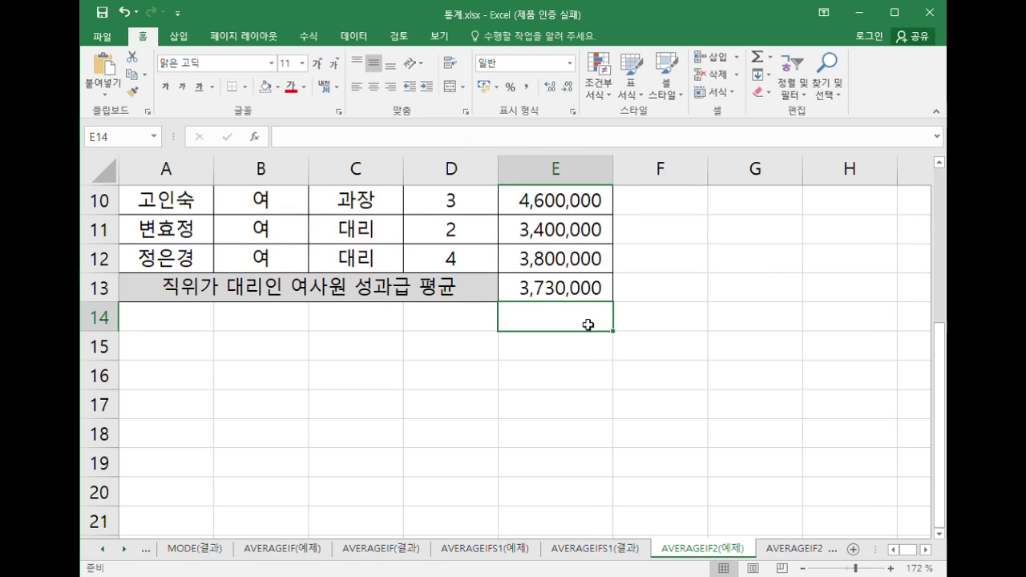
click(567, 291)
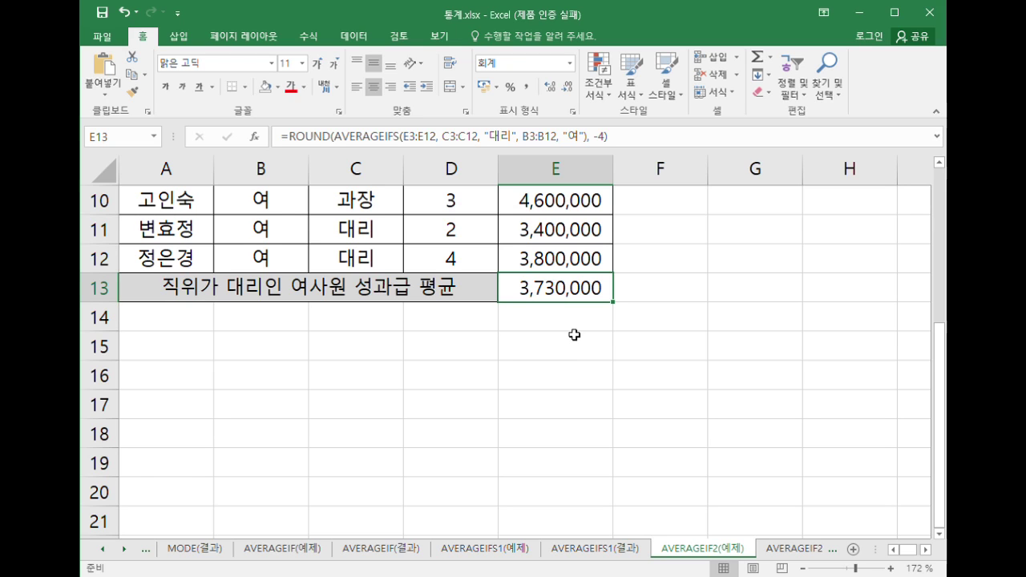
Compare with the AVERAGEIF2(결과) sheet and open the COUNTIFS(예제) sheet with the 직원 근무 평가 table.
click(783, 552)
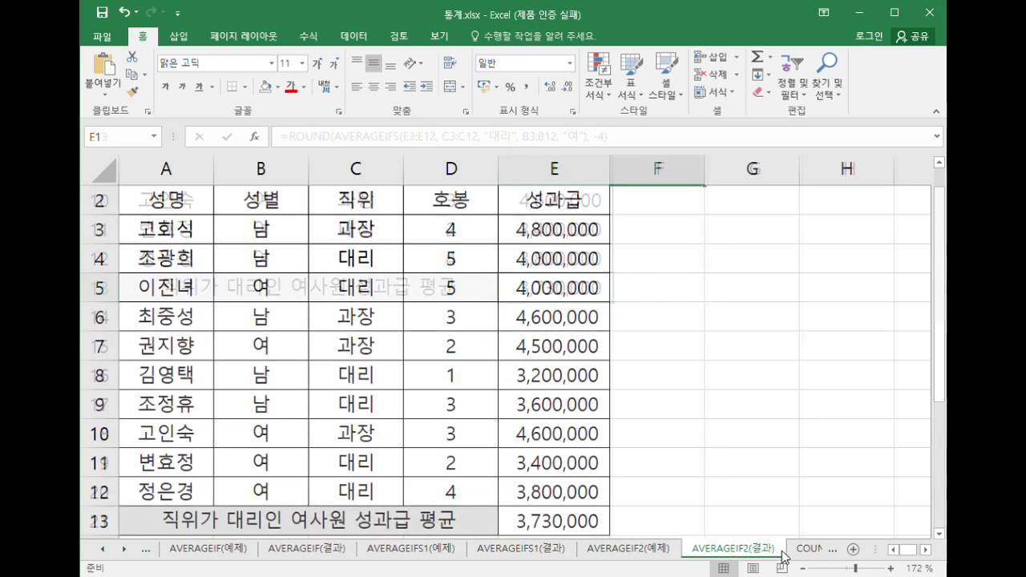
click(804, 551)
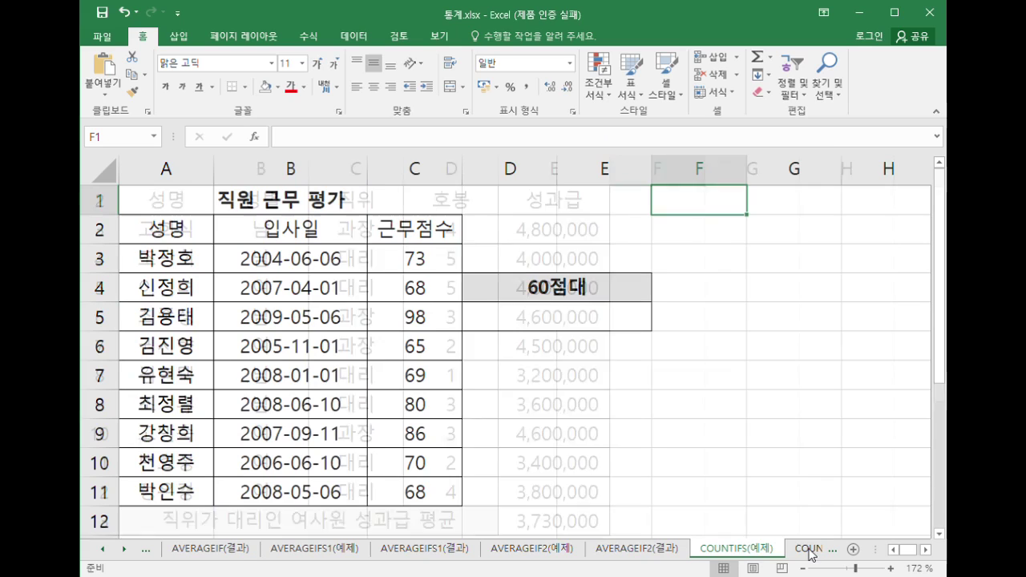
click(692, 441)
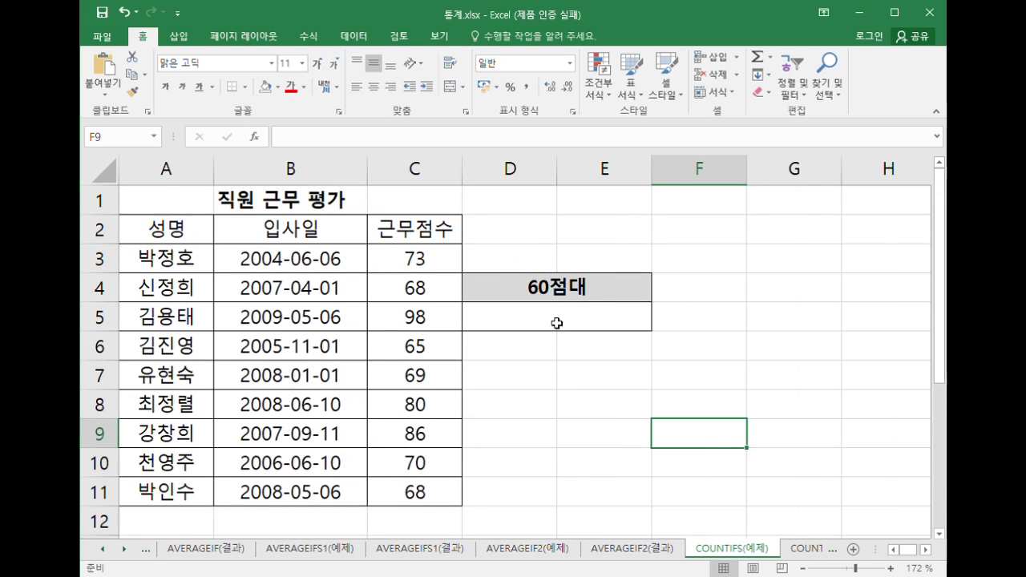
click(514, 258)
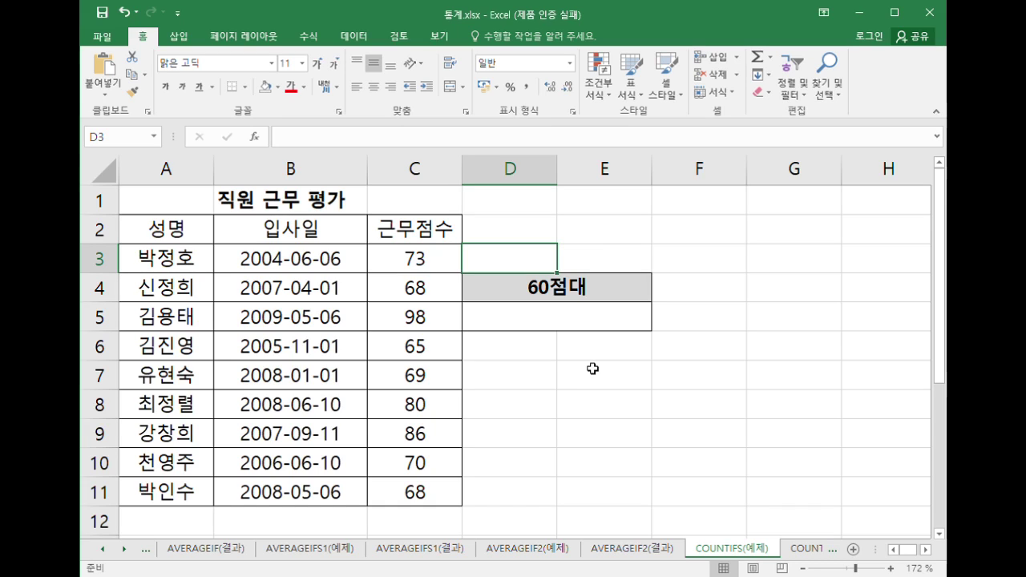
Start a COUNTIFS formula in the cell under 60점대 with the range C3:C11 and the criterion ">=60".
click(561, 320)
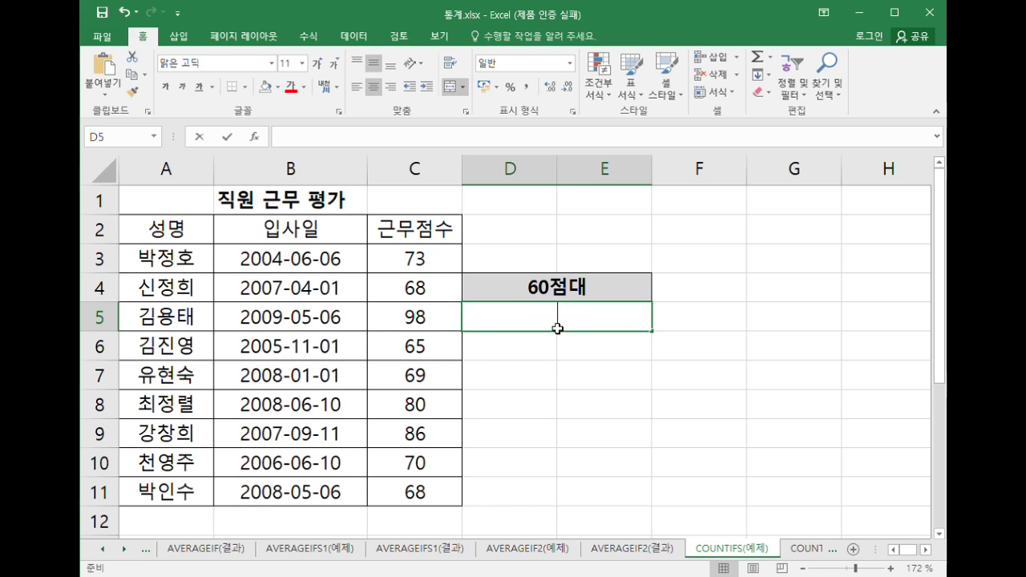
text(=countifs()
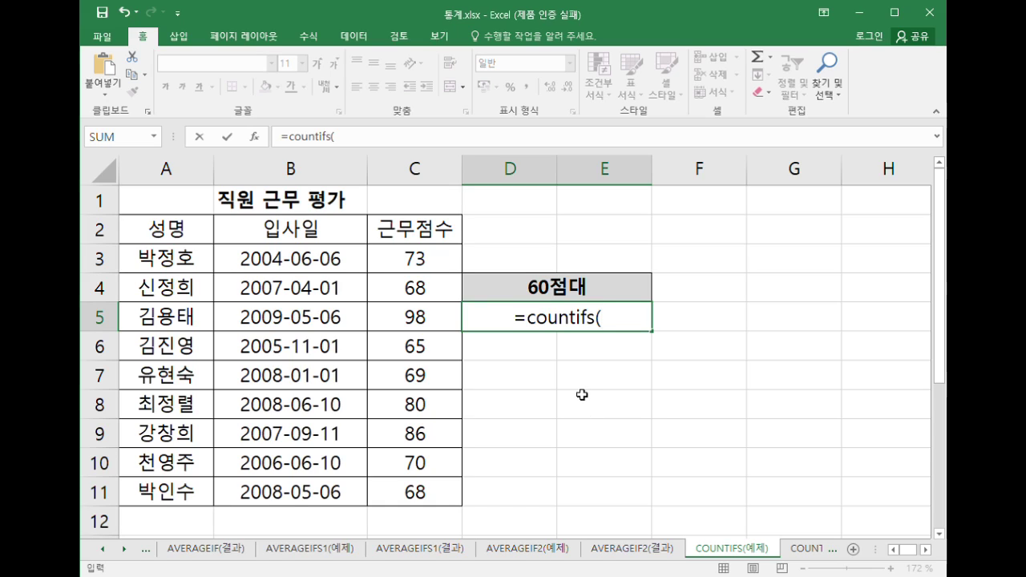
click(418, 263)
drag(419, 263, 411, 488)
text(,)
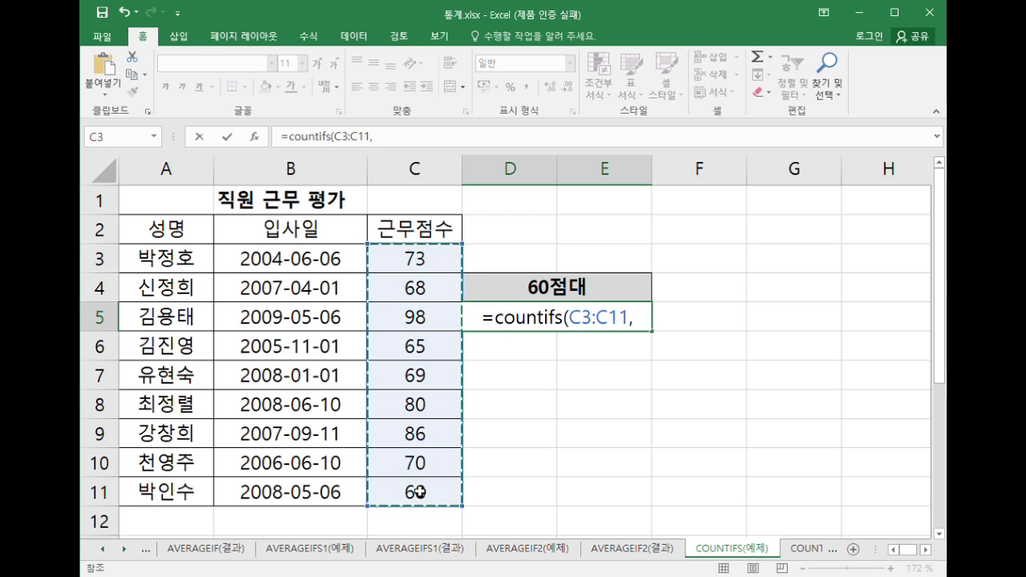
text( ">=)
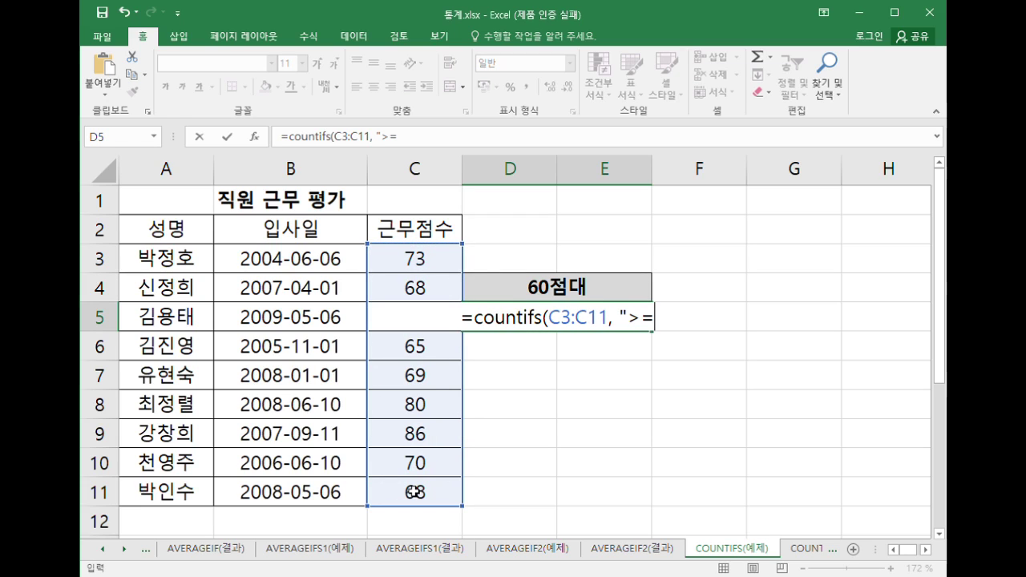
text(60",)
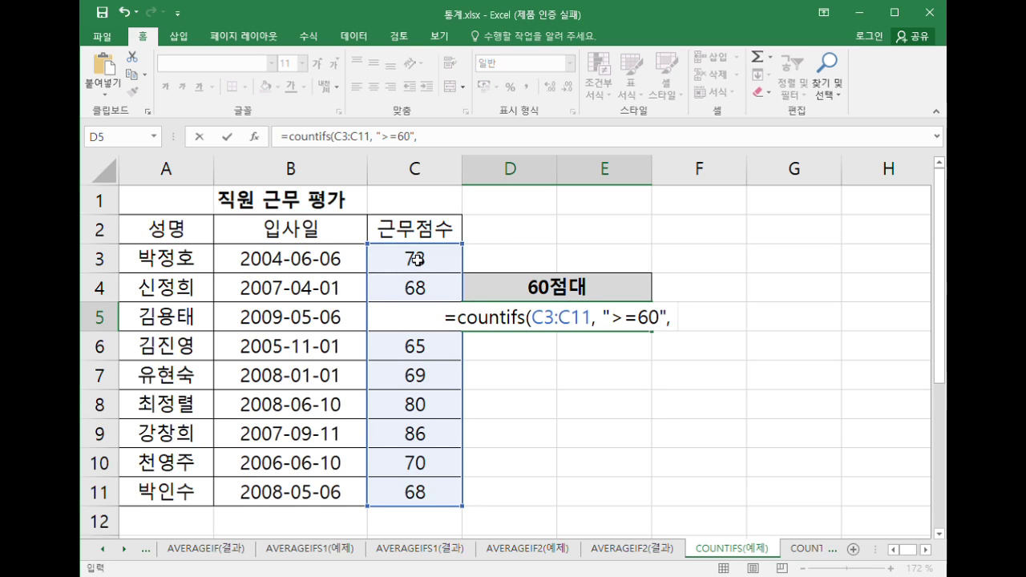
Add C3:C11 with the criterion "<70" as the second COUNTIFS condition, commit the D5 formula and review it.
drag(418, 261, 414, 492)
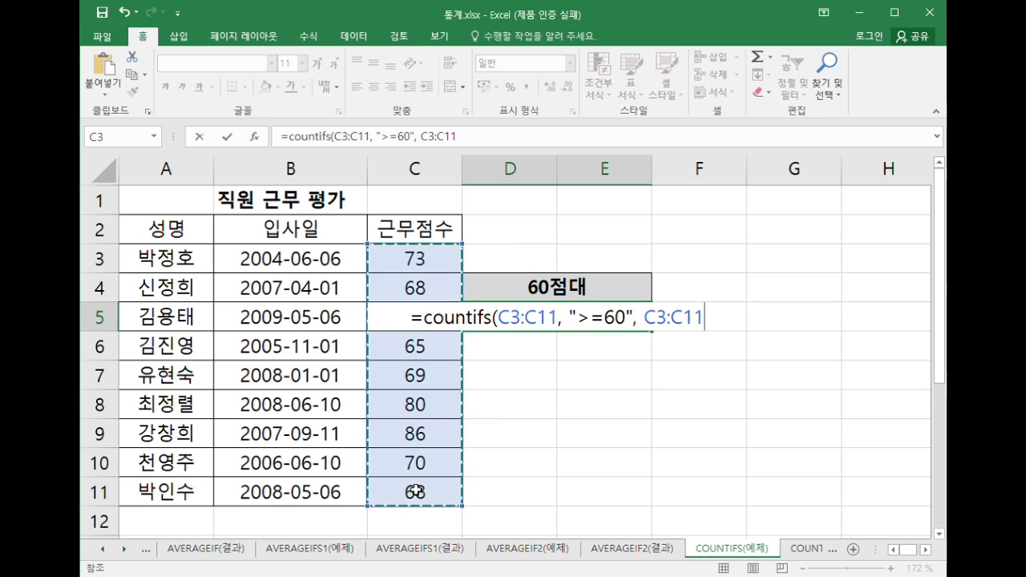
text(, ")
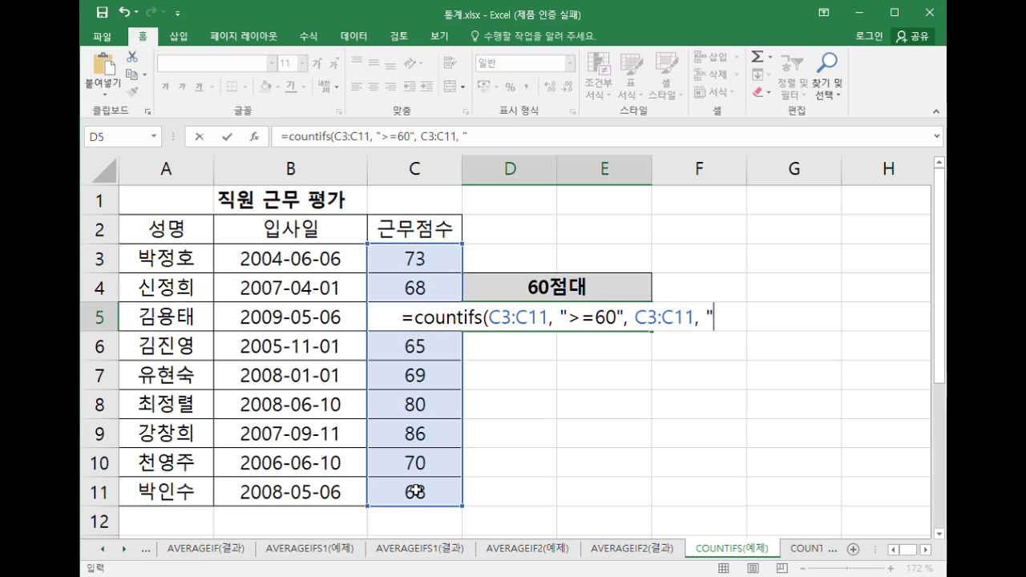
text(<70)
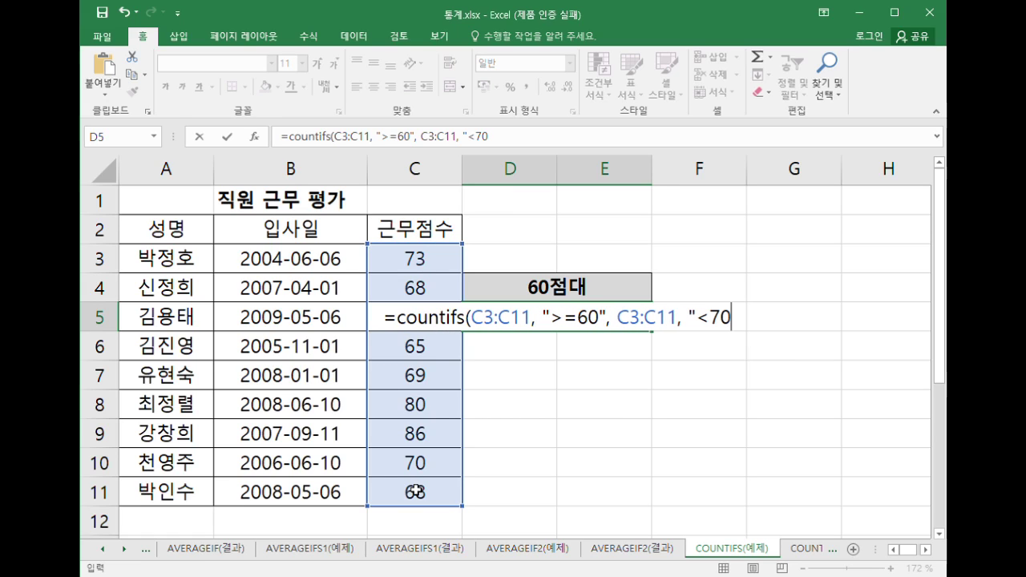
text("))
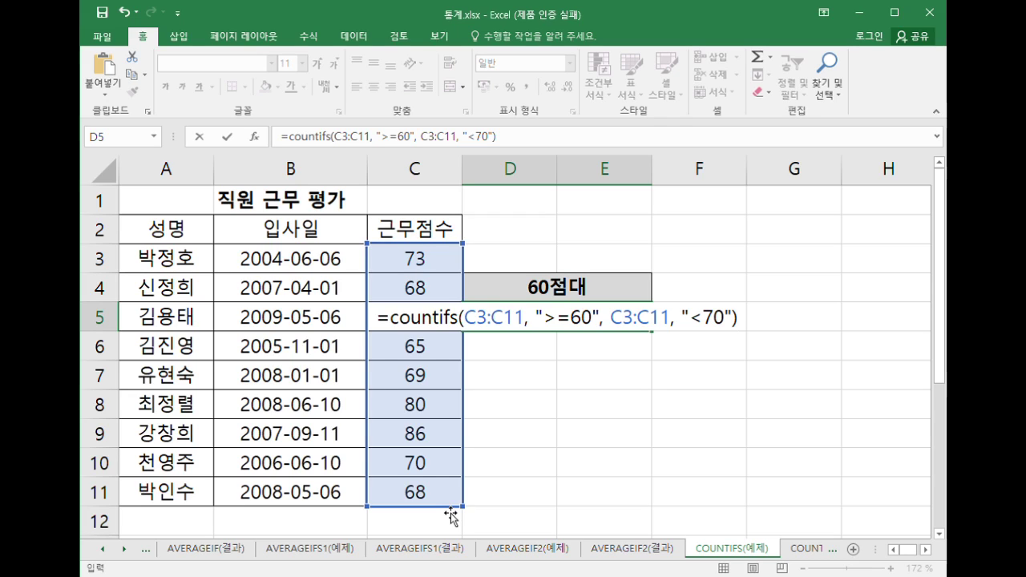
key(Return)
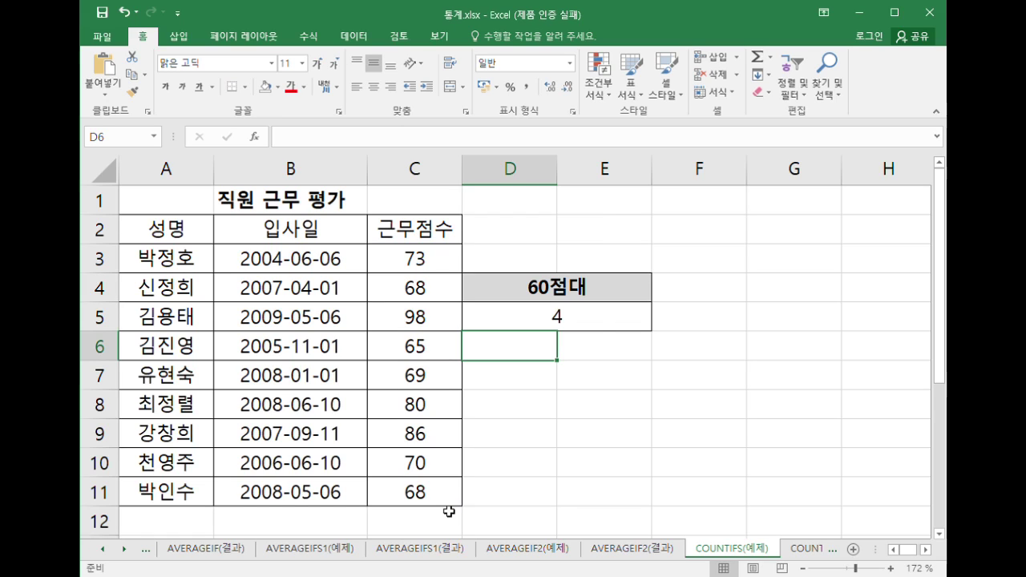
click(564, 321)
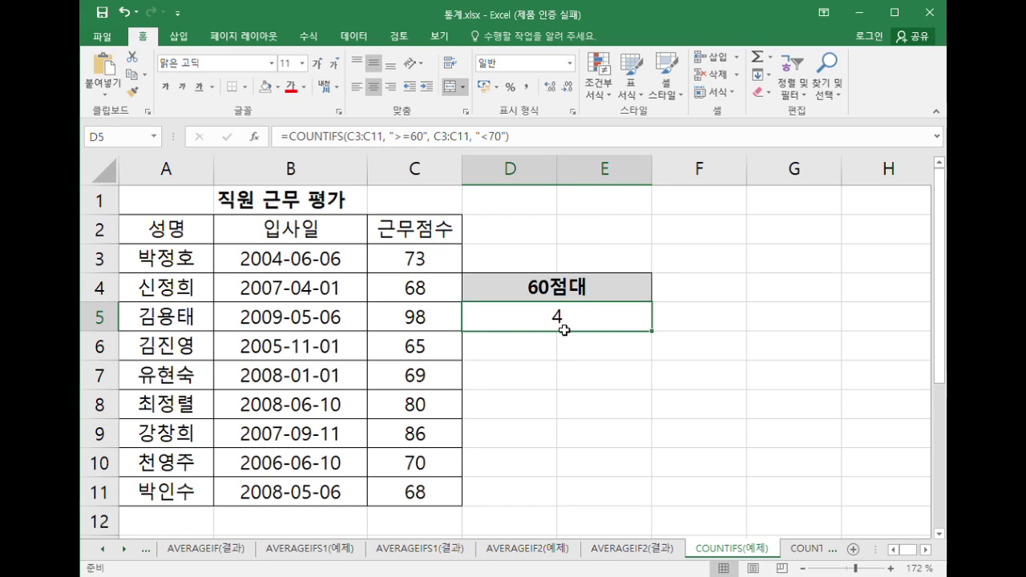
double_click(564, 330)
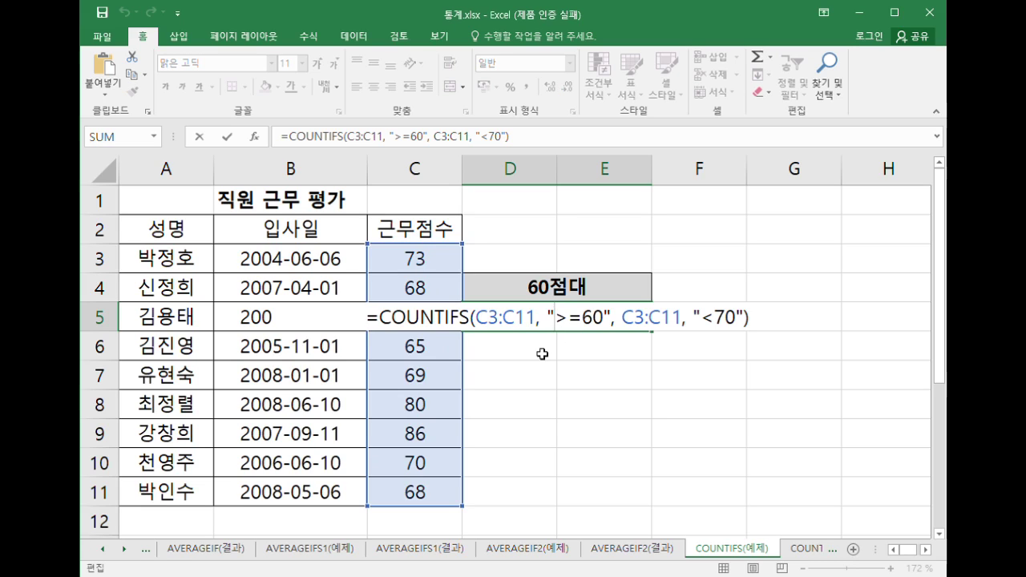
key(Return)
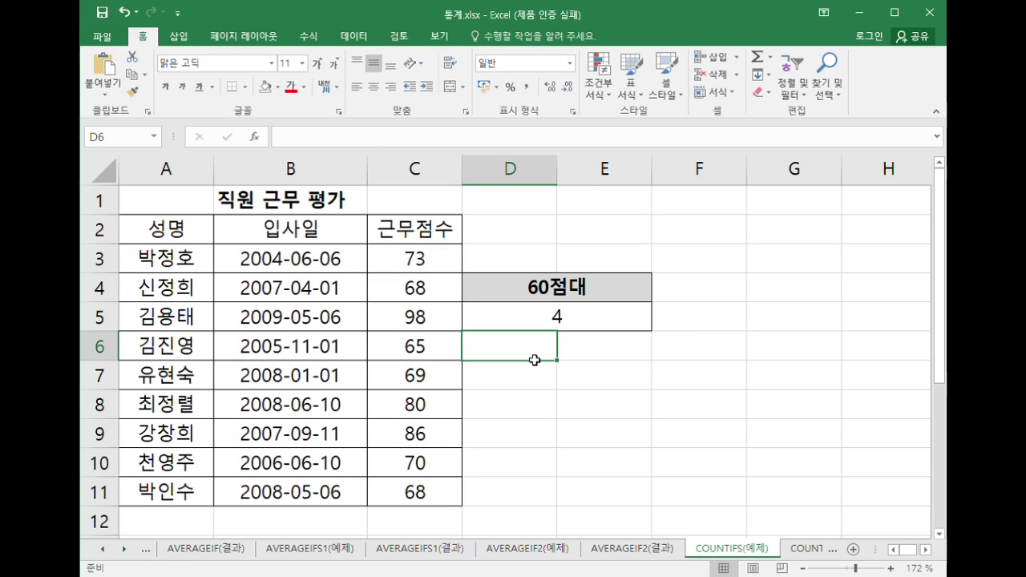
Merge and center D6:E6 and enter the formula skeleton =countif() - countif() there.
drag(529, 355, 595, 351)
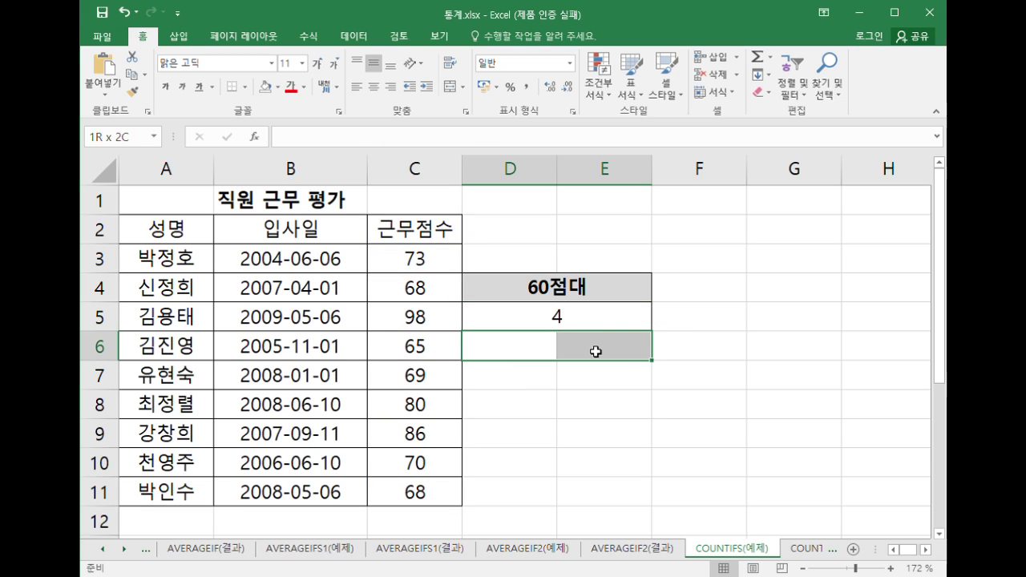
click(452, 88)
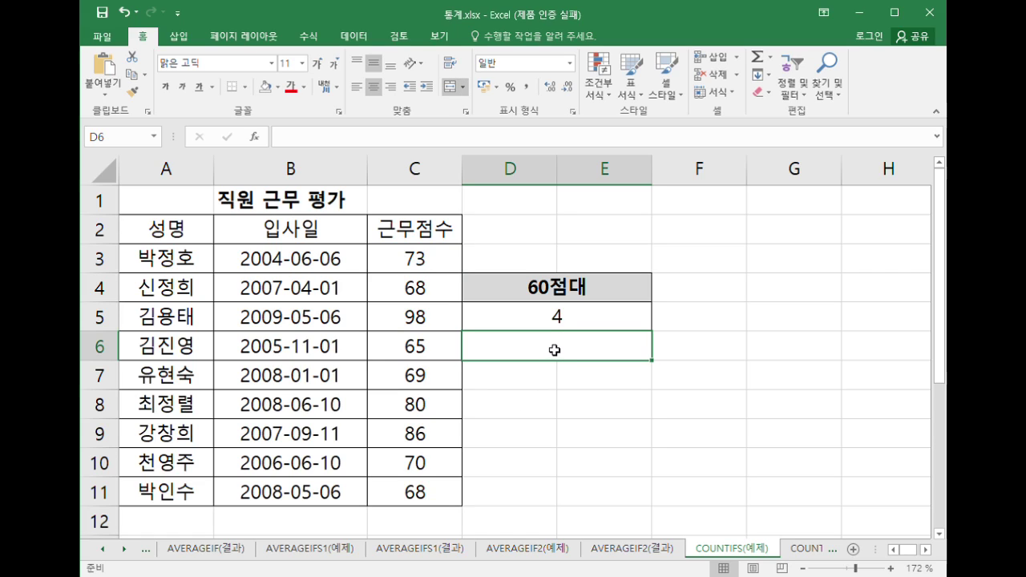
text(=counti)
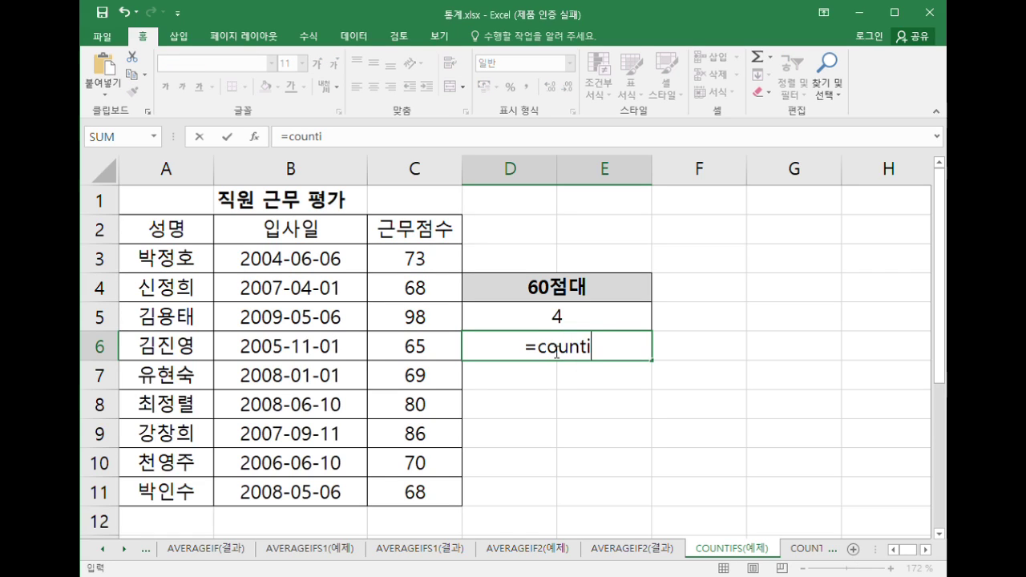
text(f() 0)
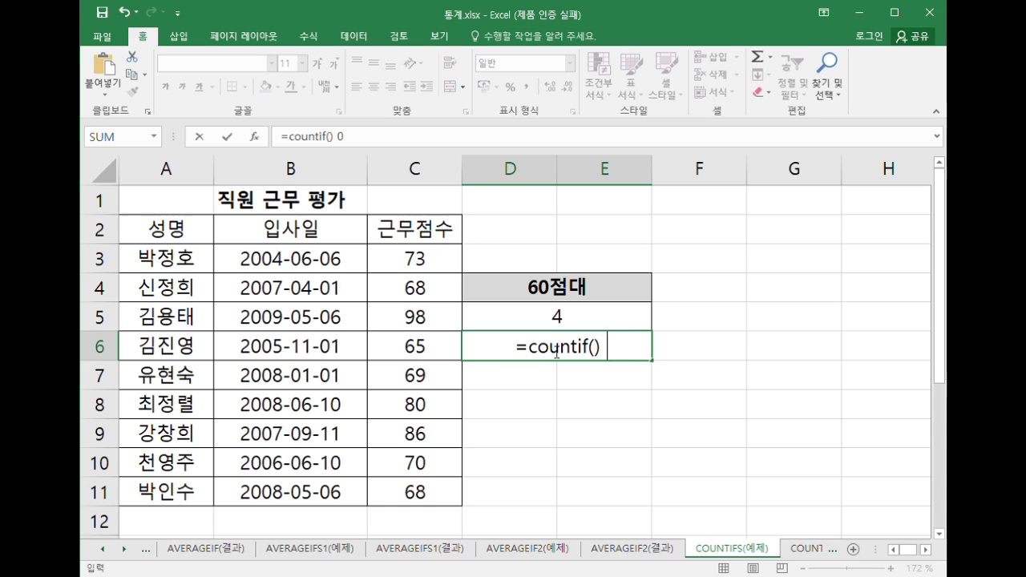
key(BackSpace)
text(- )
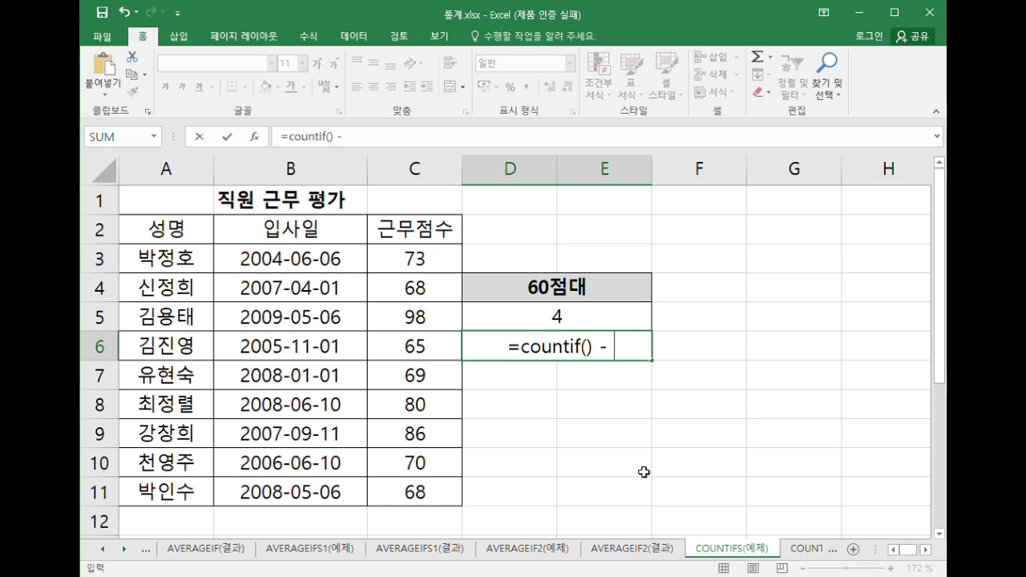
text(countif)
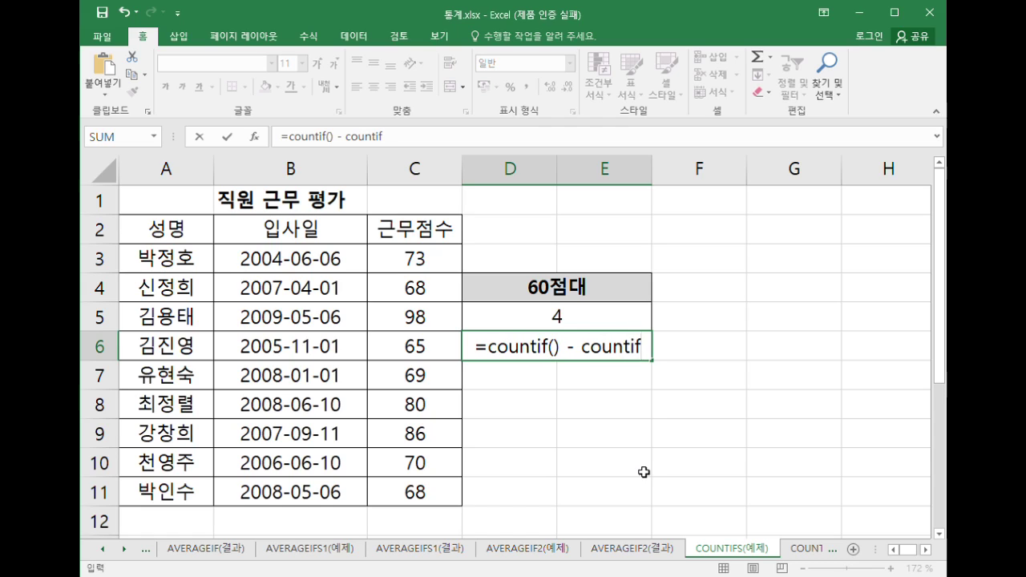
text(())
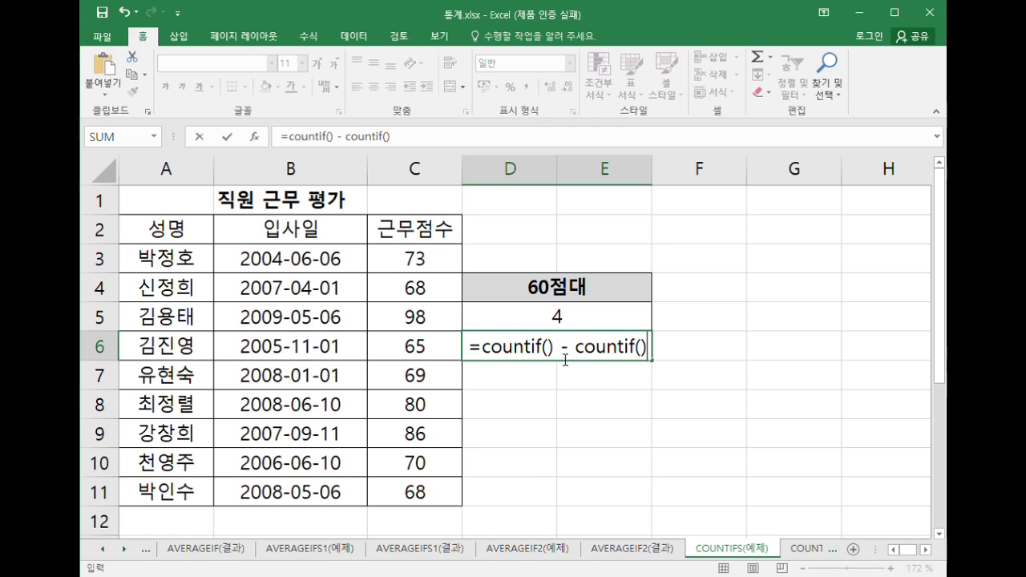
Fill the first COUNTIF in D6 with the range C3:C11 and the criterion ">=60".
click(549, 351)
drag(415, 258, 420, 491)
text(, )
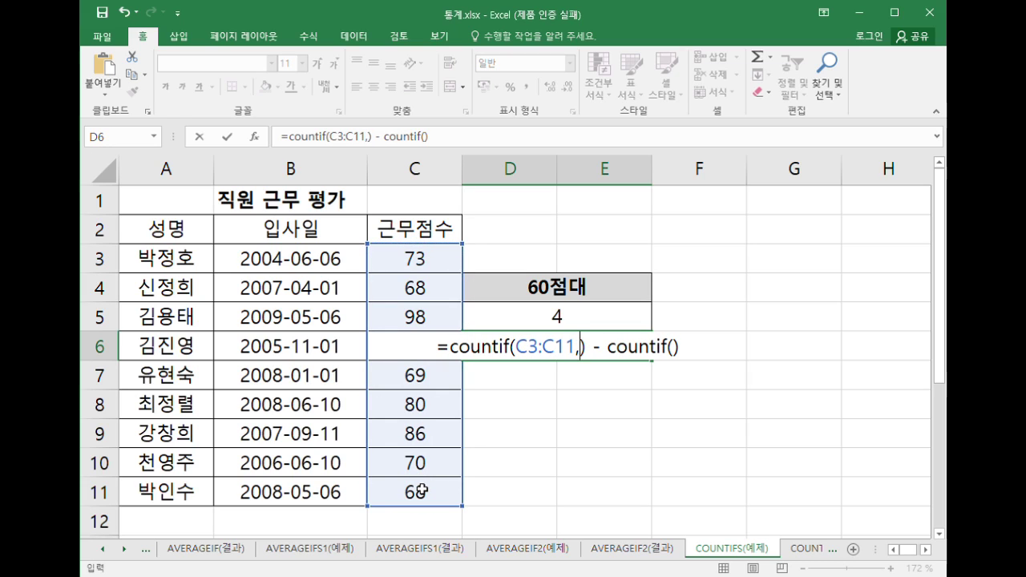
text(>)
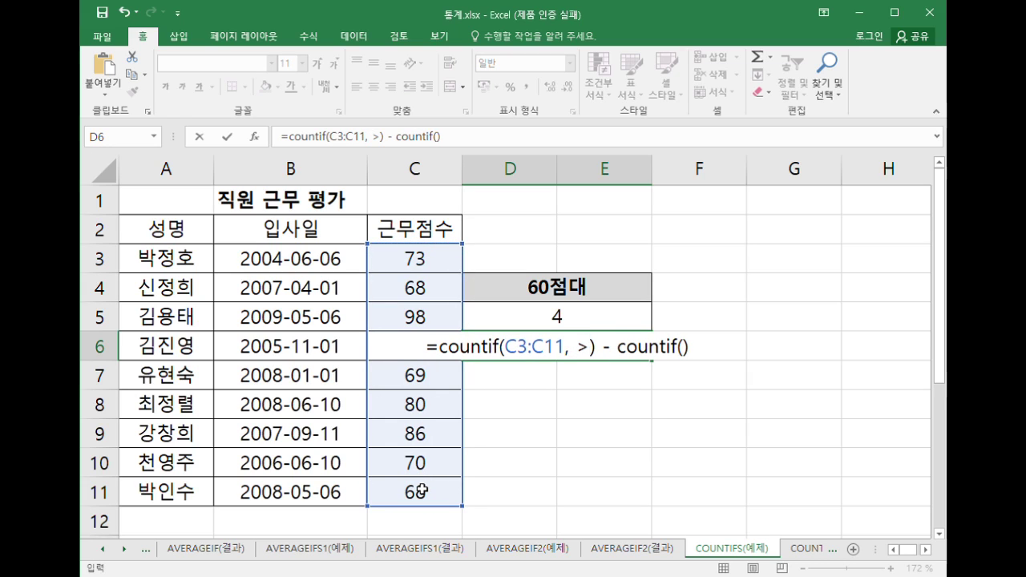
key(BackSpace)
text(">=60)
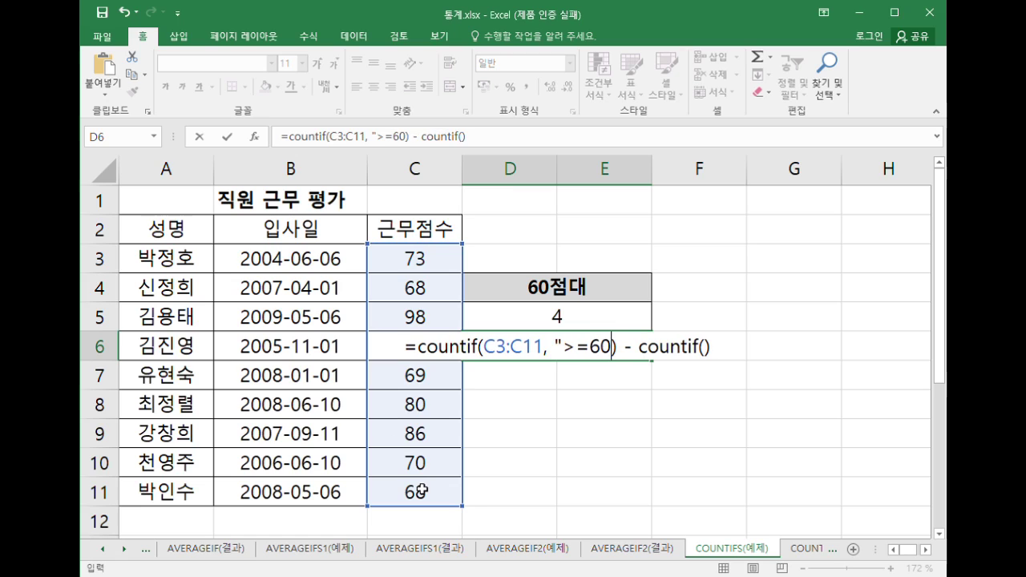
text(")
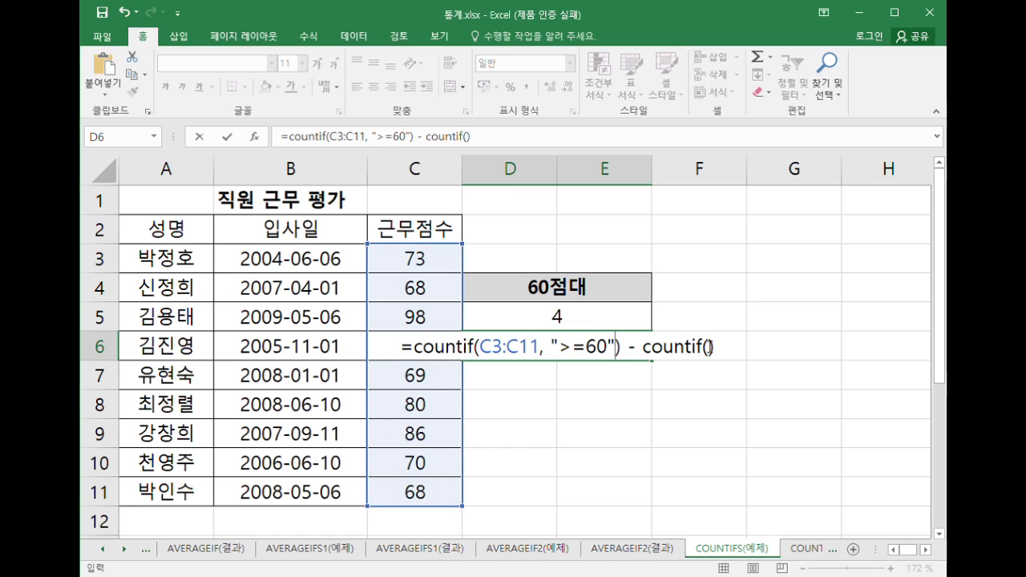
Fill the second COUNTIF in D6 with the range C3:C11 and the criterion ">=70", and commit the formula.
click(709, 347)
drag(436, 258, 411, 494)
text(, )
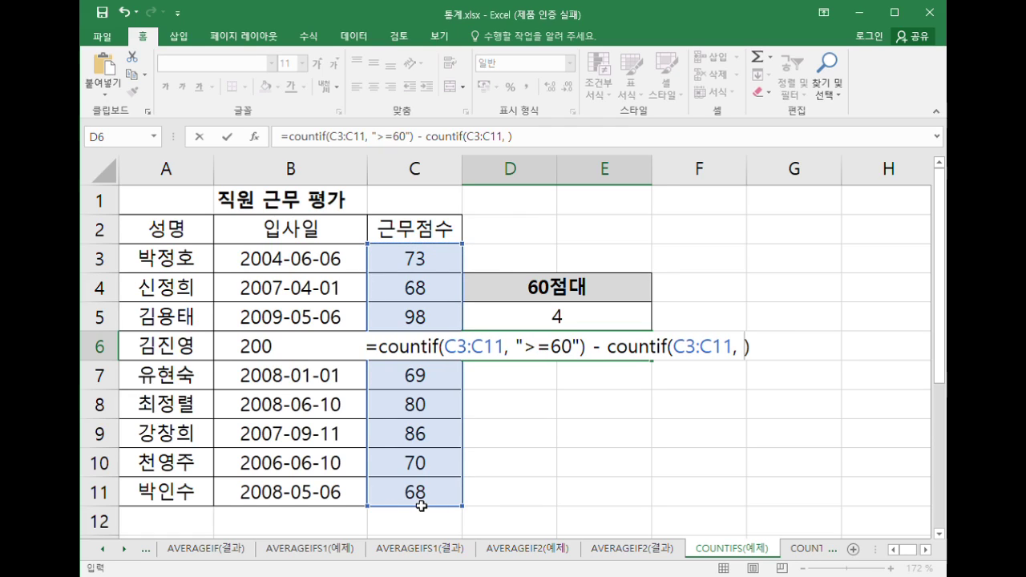
text(">=7)
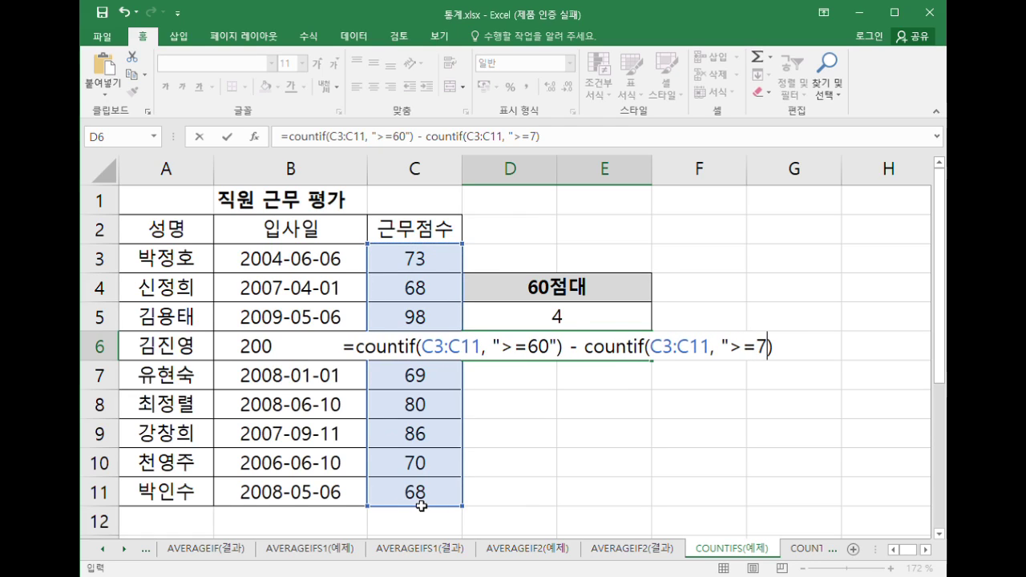
text(0")
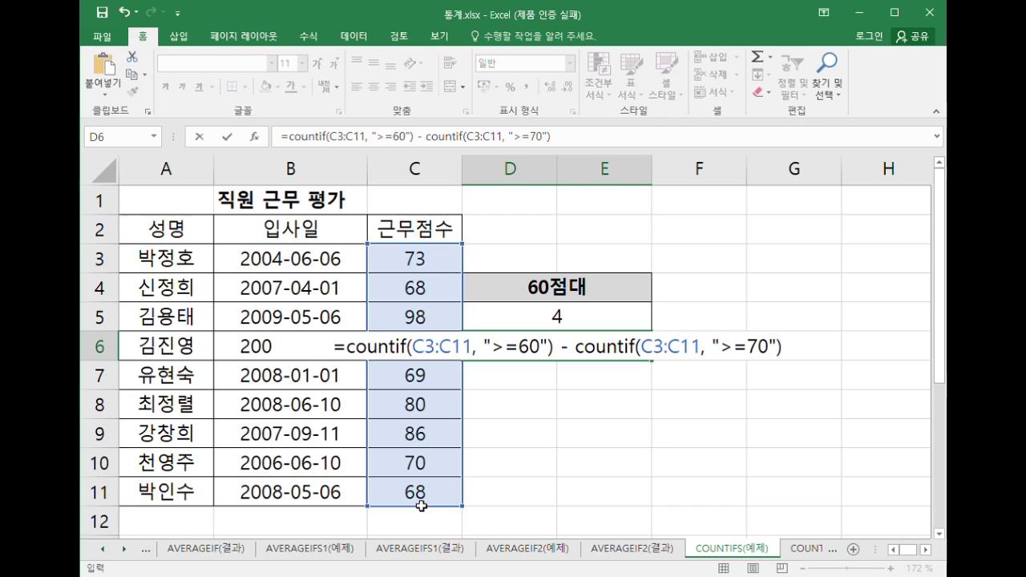
key(Return)
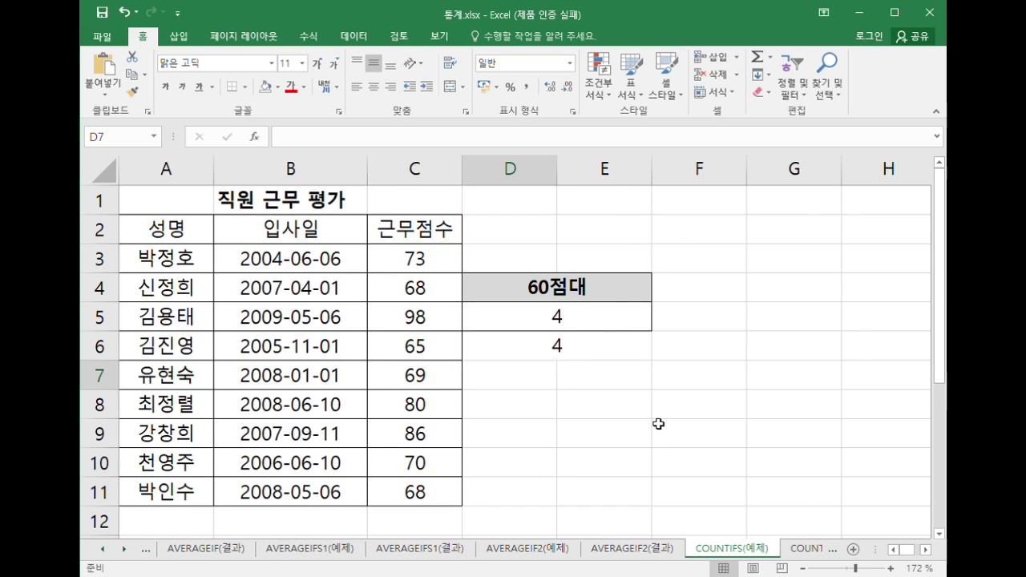
Show the sheet's formulas instead of results and widen column E to compare the full COUNTIFS and COUNTIF formulas in D5 and D6.
key(ctrl+grave)
click(925, 550)
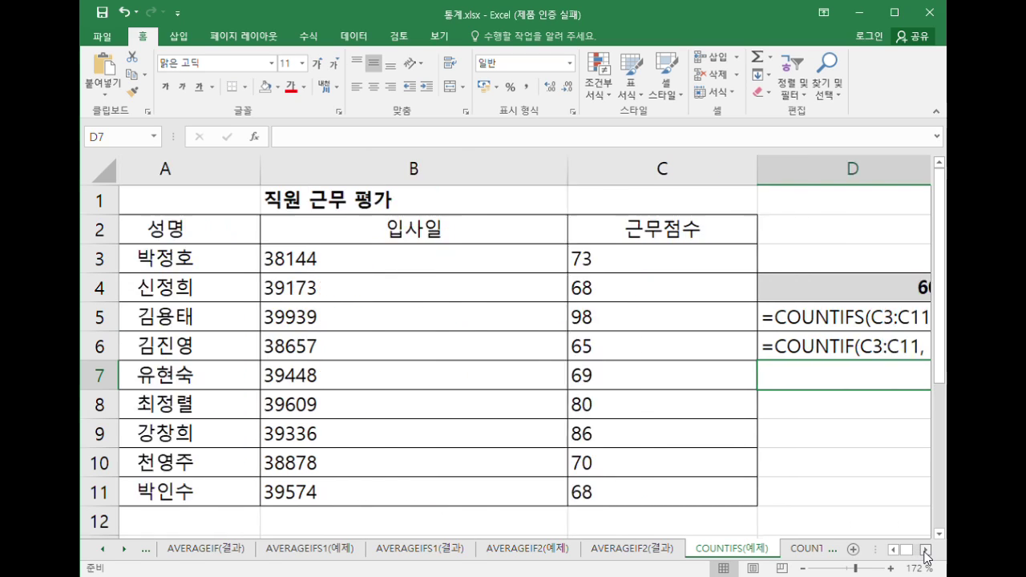
click(278, 437)
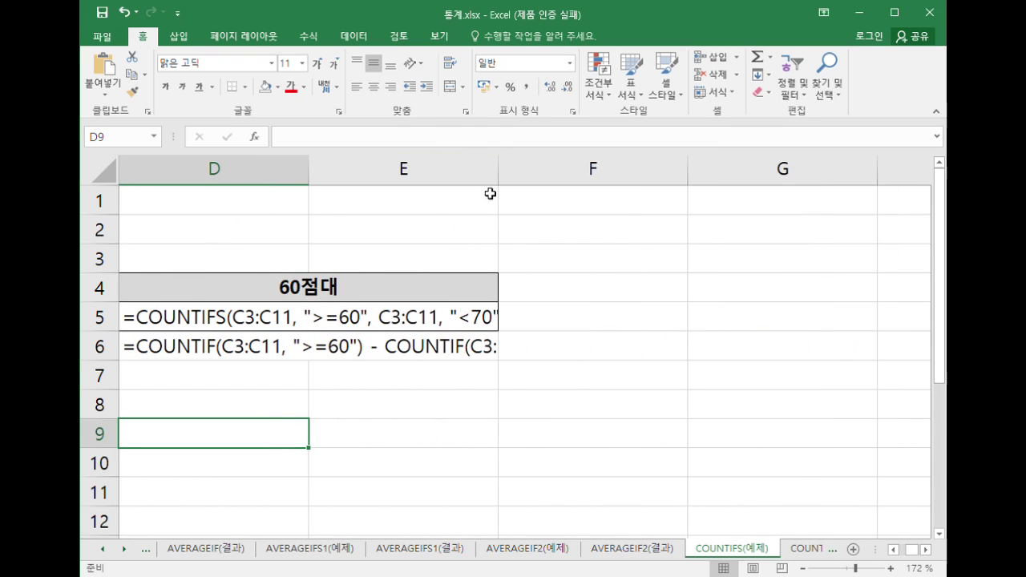
drag(499, 177, 666, 177)
click(374, 409)
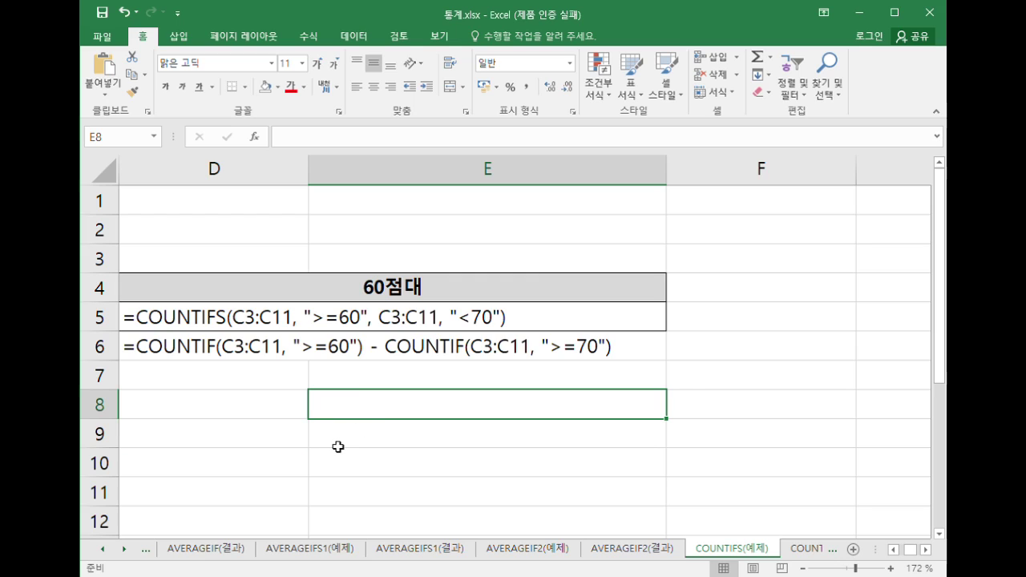
click(162, 324)
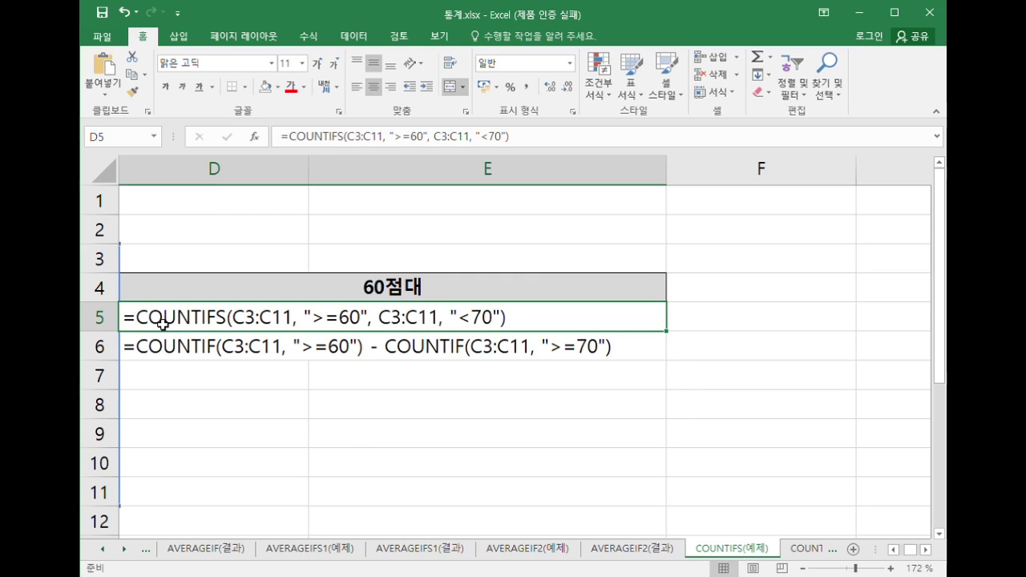
click(178, 350)
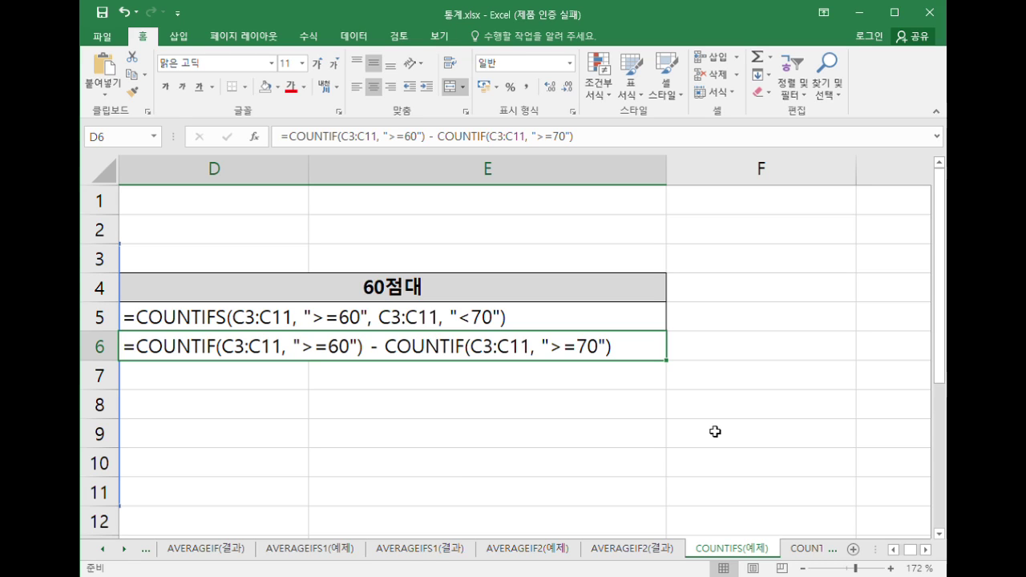
Open the MAXA(예제) sheet with the 프로젝트-T 심사표 table.
click(830, 550)
key(ctrl+Page_Down)
key(ctrl+Page_Down)
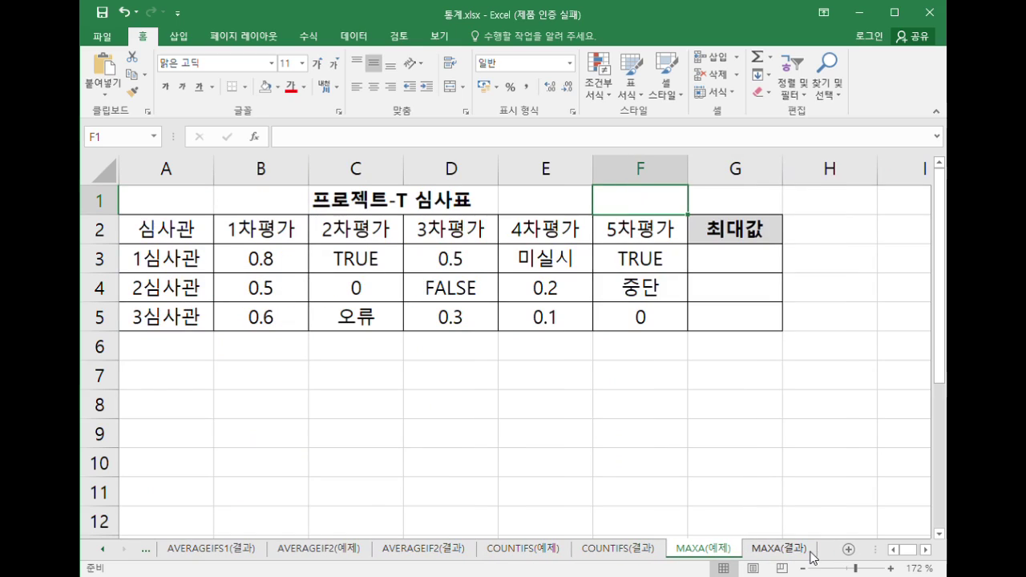
click(618, 416)
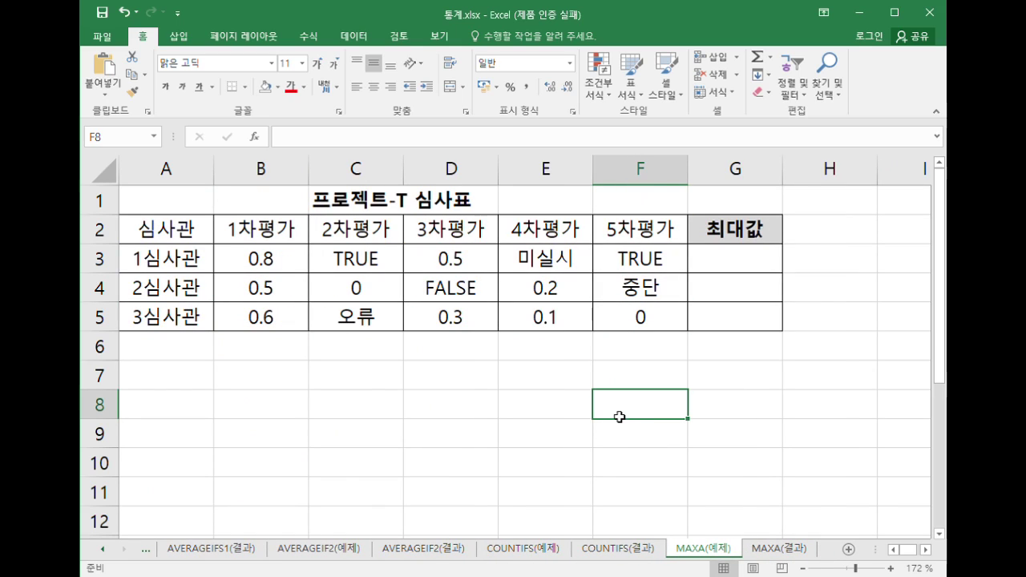
Examine the first judge's five evaluations in B3:F3, comparing the numeric, logical and text entries.
click(758, 270)
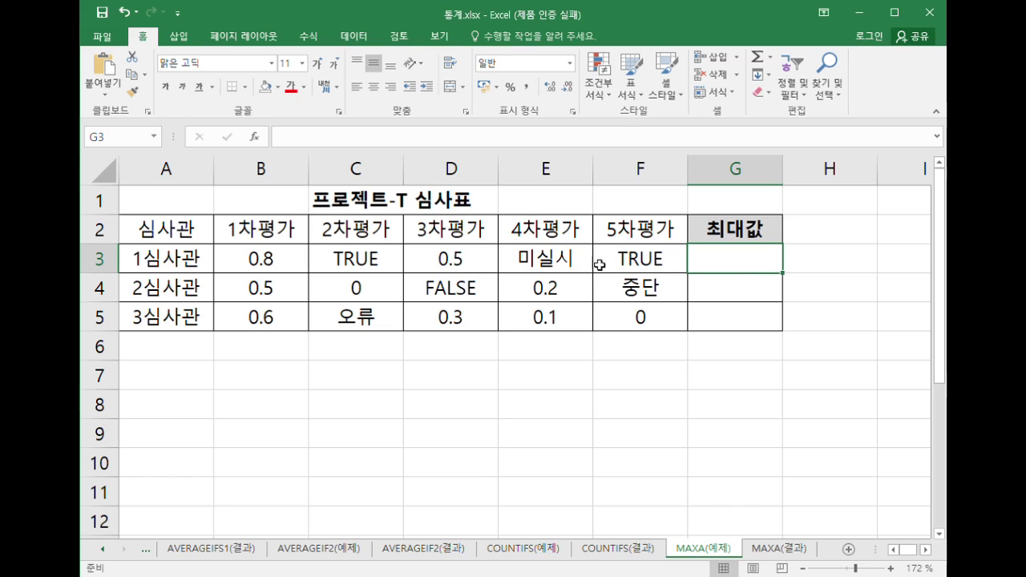
drag(249, 273, 652, 268)
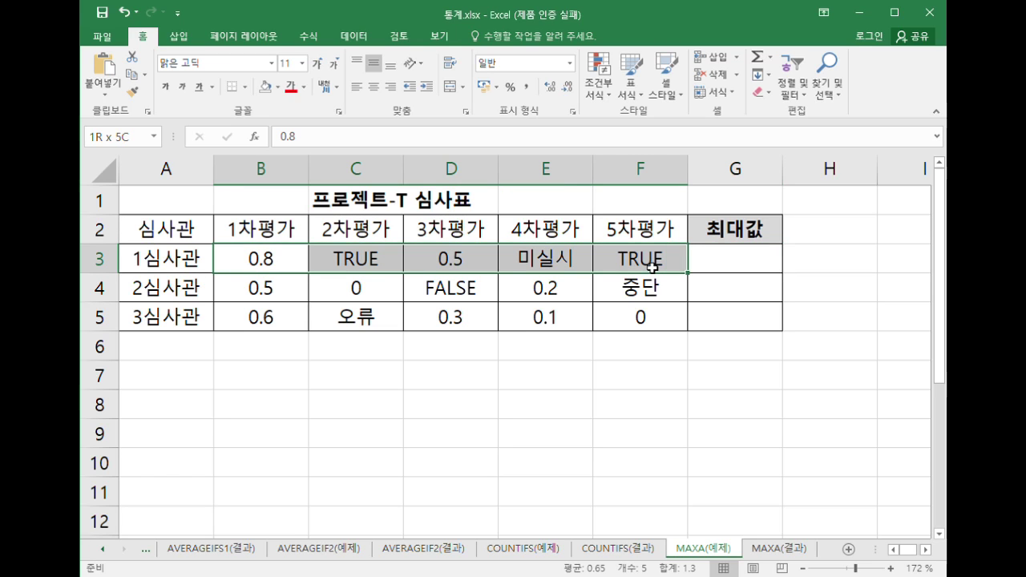
drag(652, 268, 652, 268)
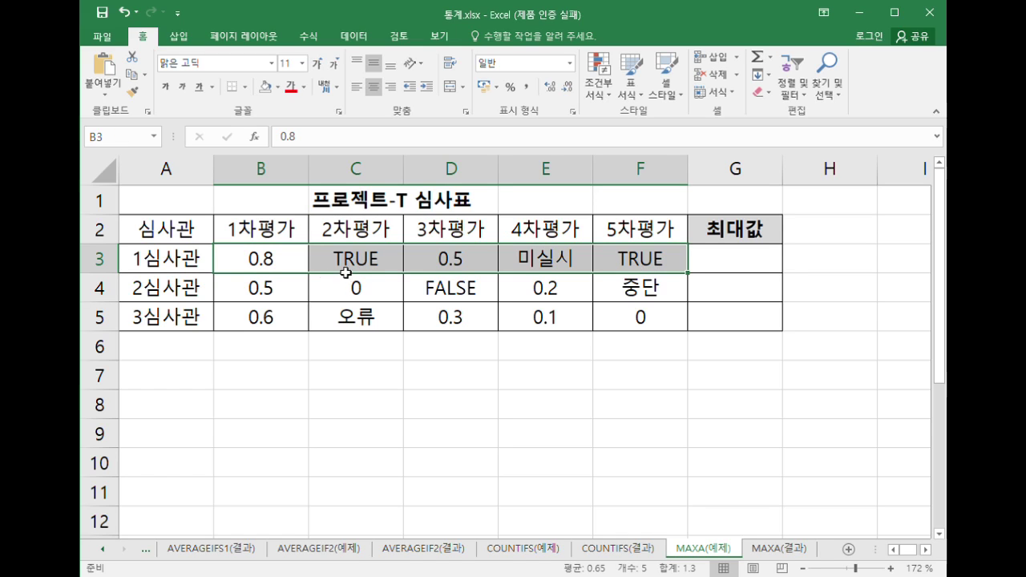
click(283, 271)
click(340, 264)
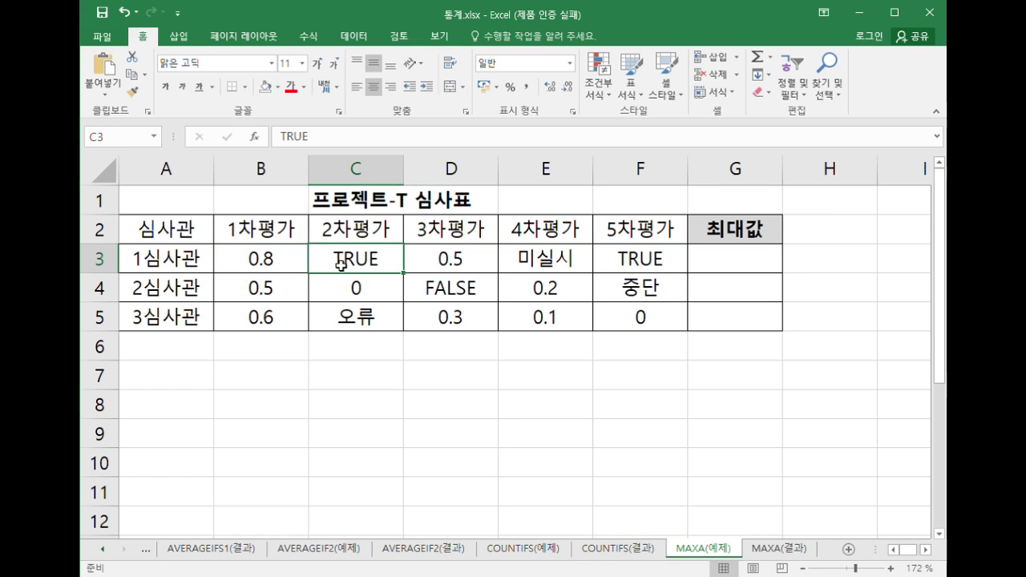
click(532, 258)
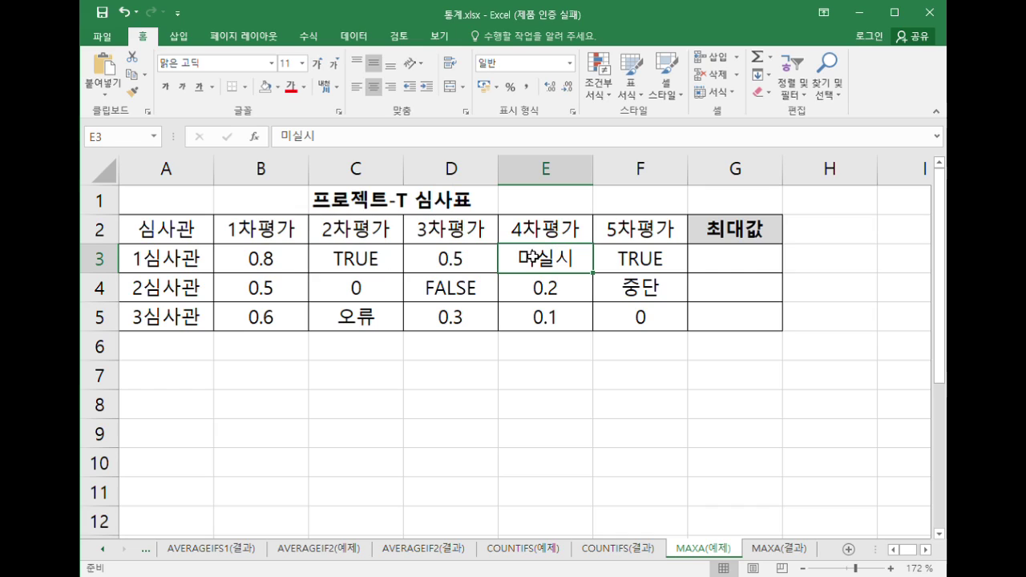
drag(234, 257, 644, 255)
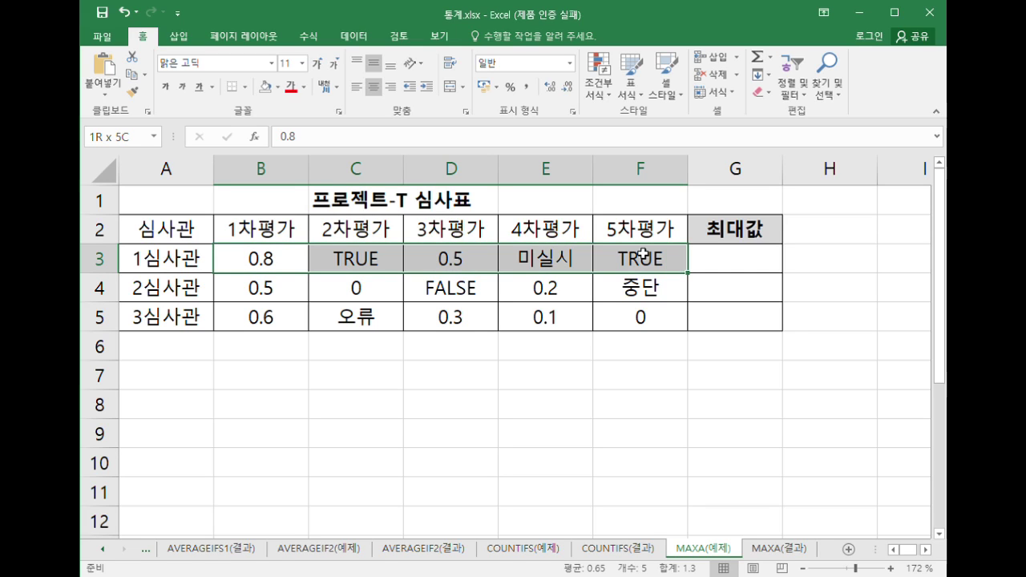
click(282, 266)
click(444, 261)
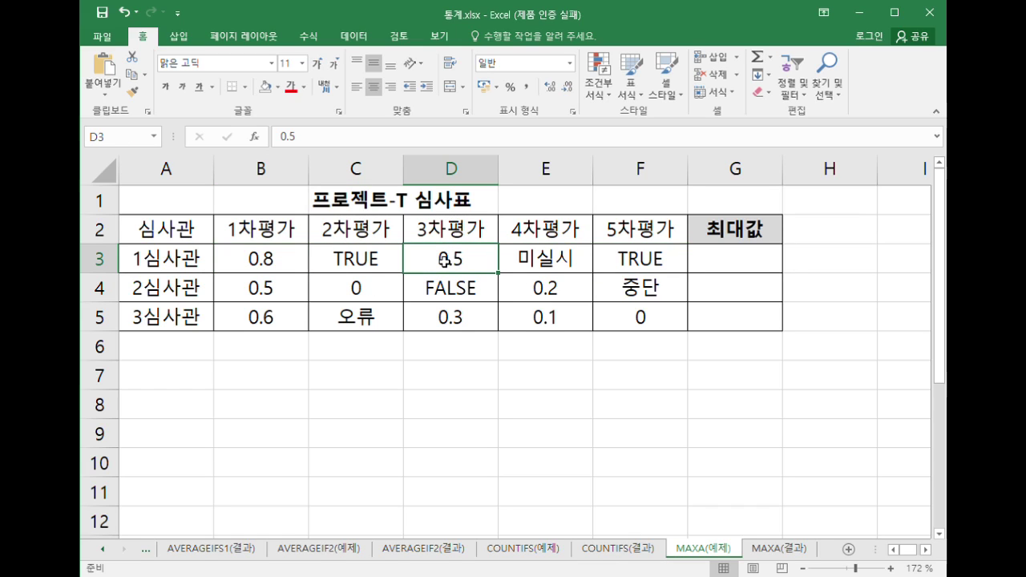
click(368, 263)
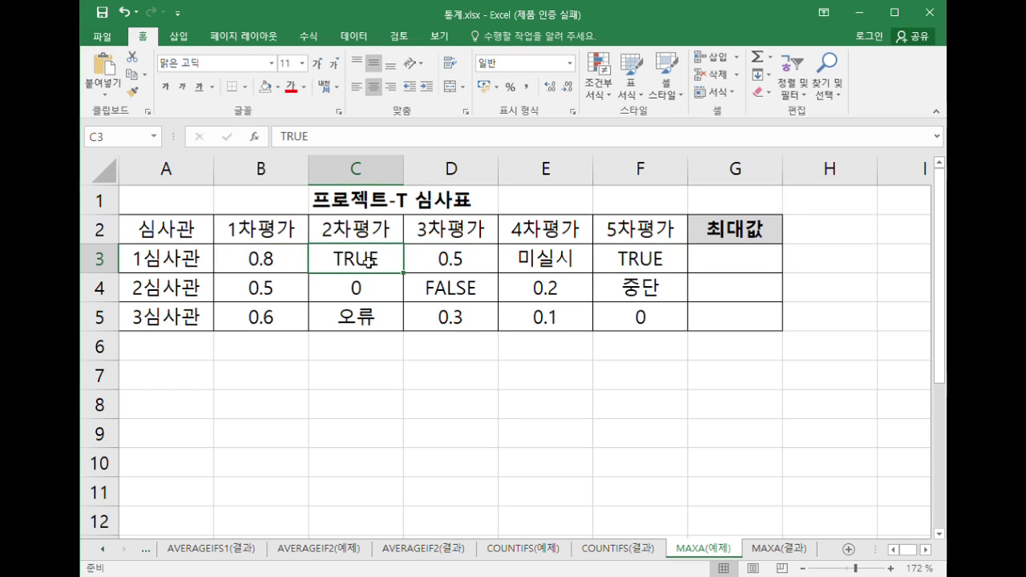
Note the numeric equivalents of the logical values below the table: "true =1" in C7 and "false = 0" in C8.
click(363, 370)
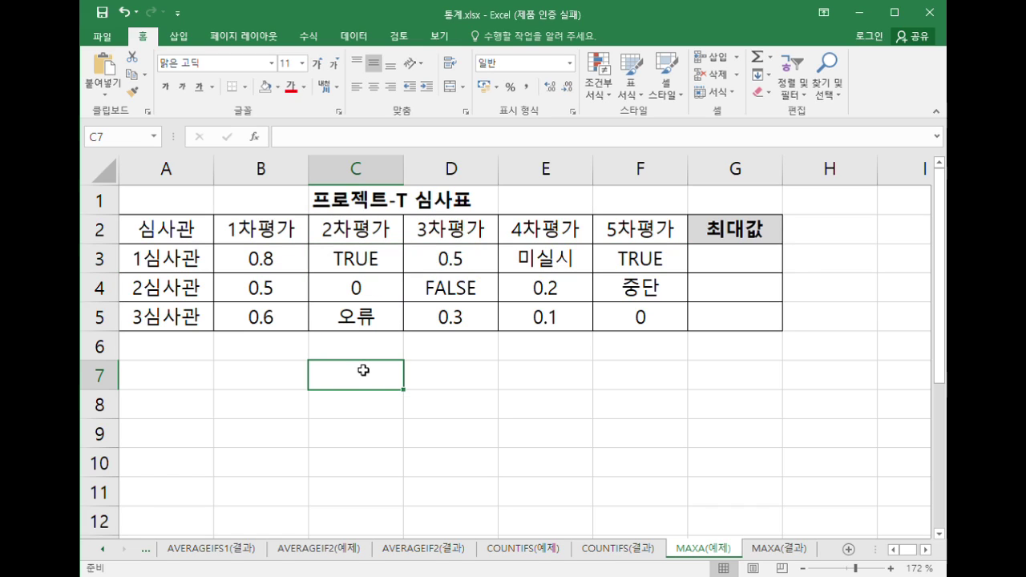
text(true -)
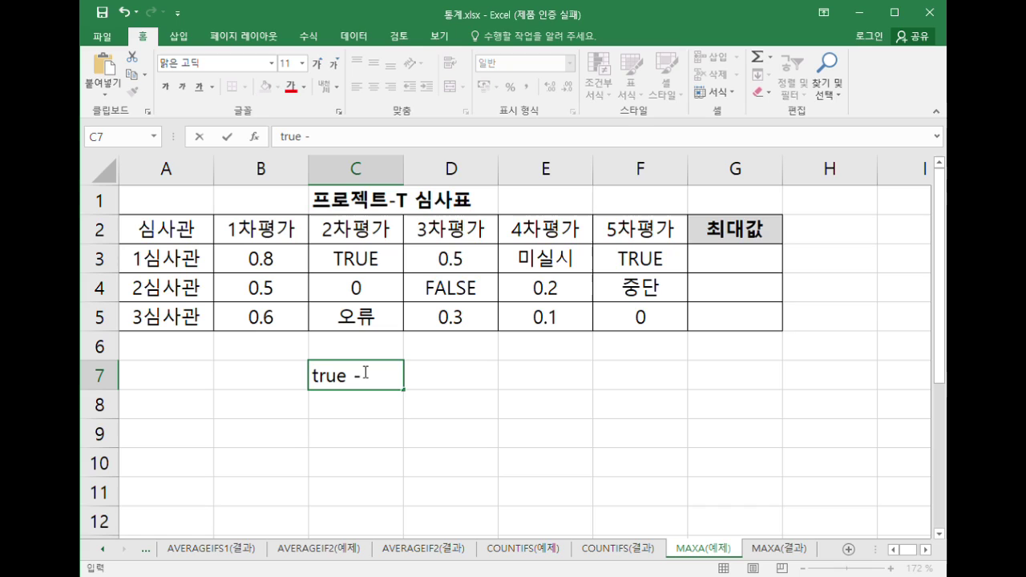
key(BackSpace)
text(=1)
key(Return)
text(false =-)
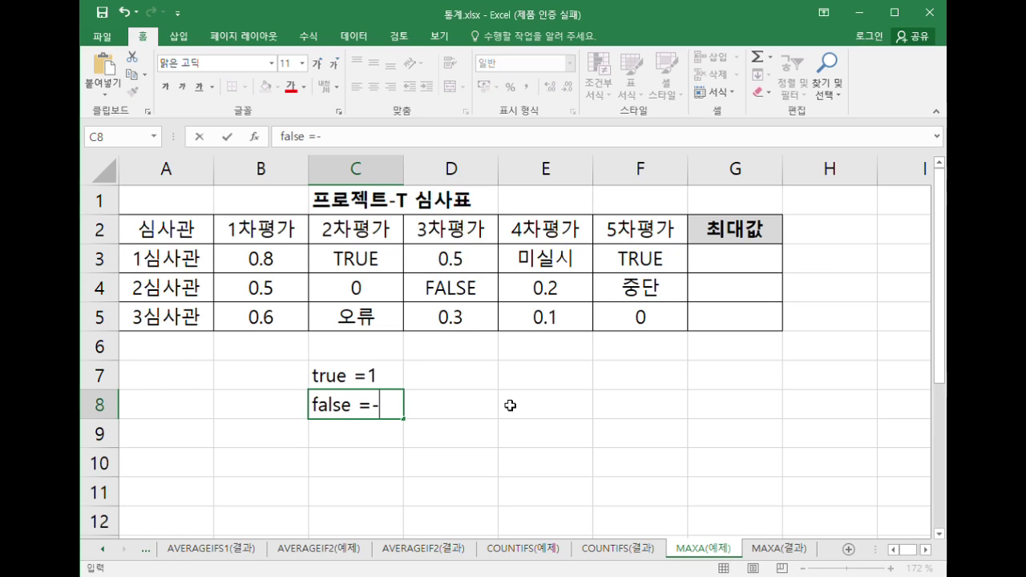
key(BackSpace)
text(0)
key(Return)
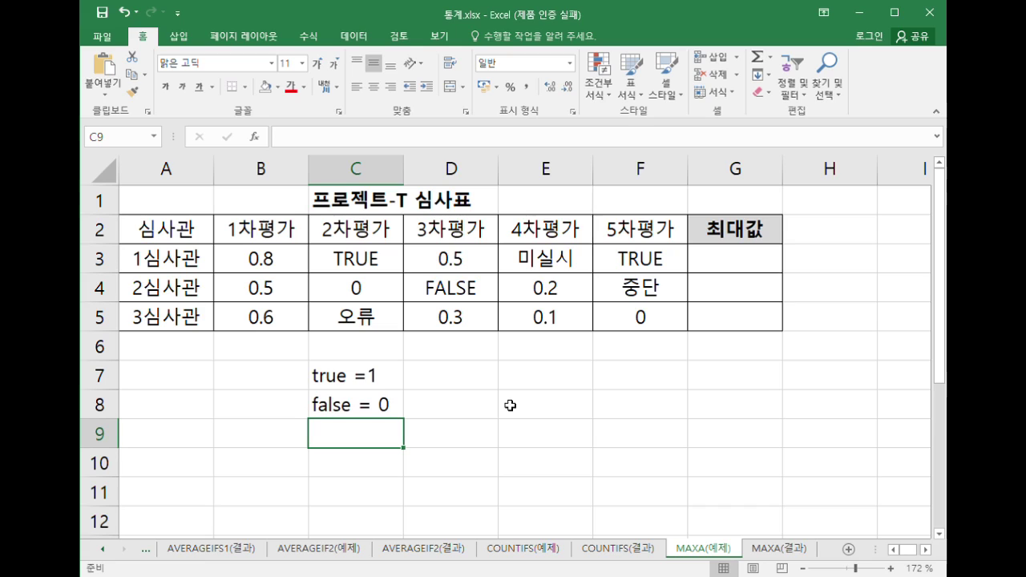
Calculate the first judge's maximum in G3 with =MAXA(B3:F3) and copy the formula down through G5.
click(377, 263)
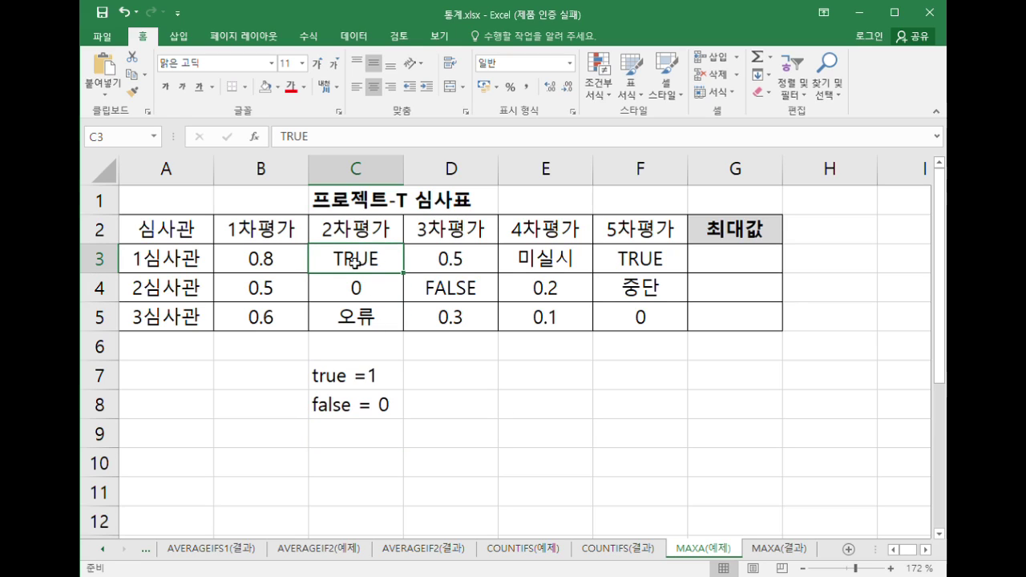
drag(271, 266, 670, 265)
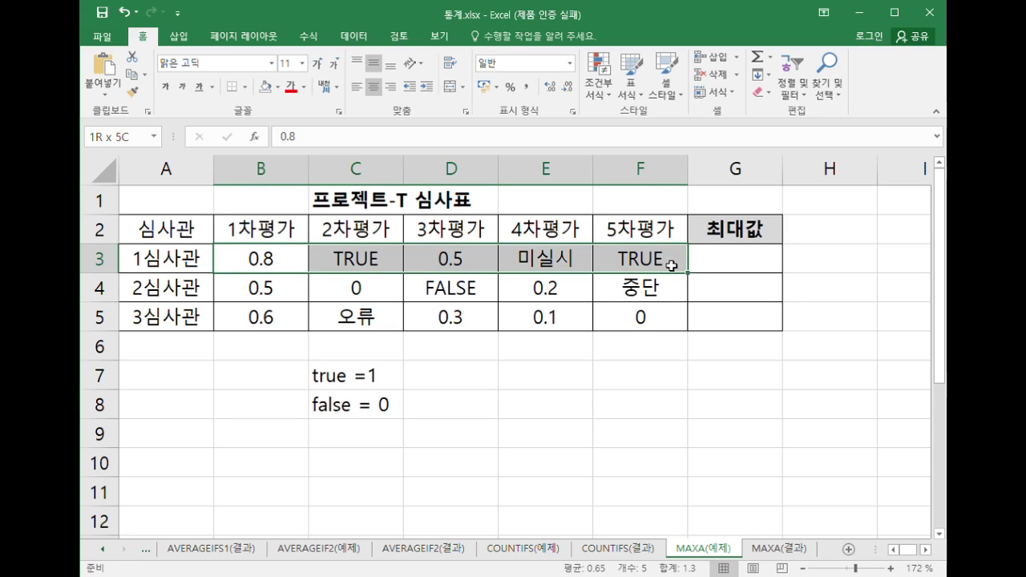
click(387, 266)
click(642, 260)
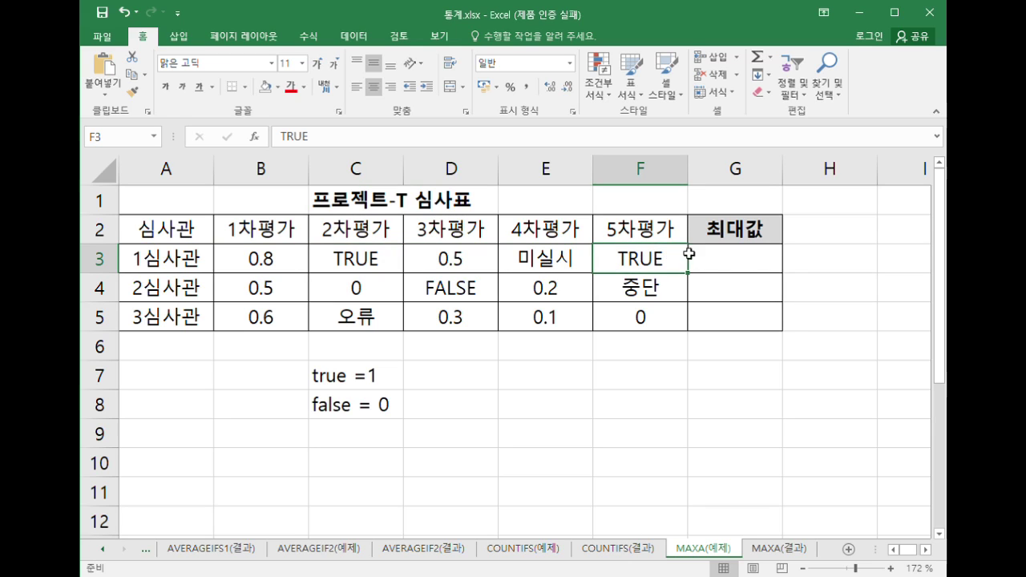
click(745, 268)
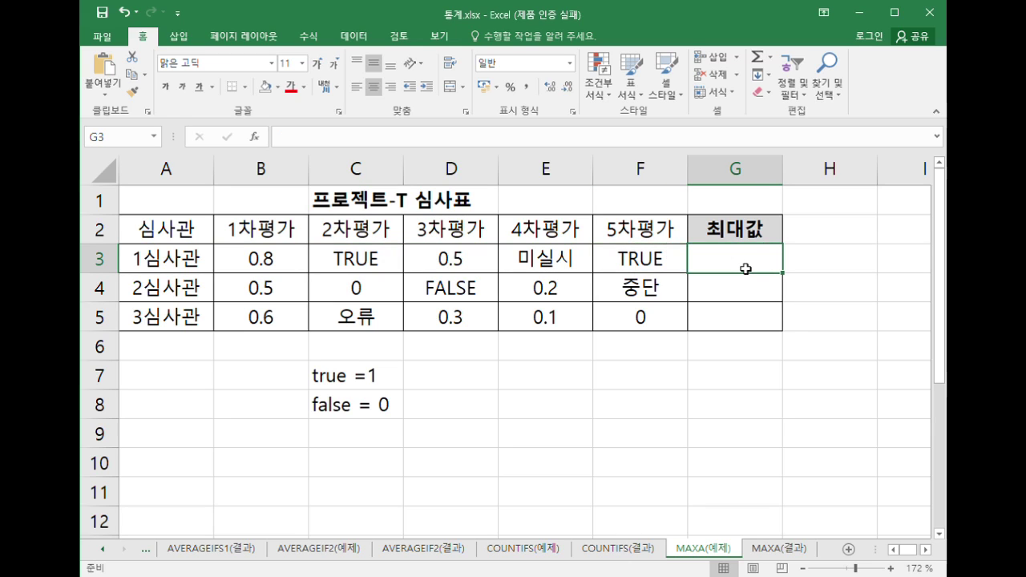
text(=ma)
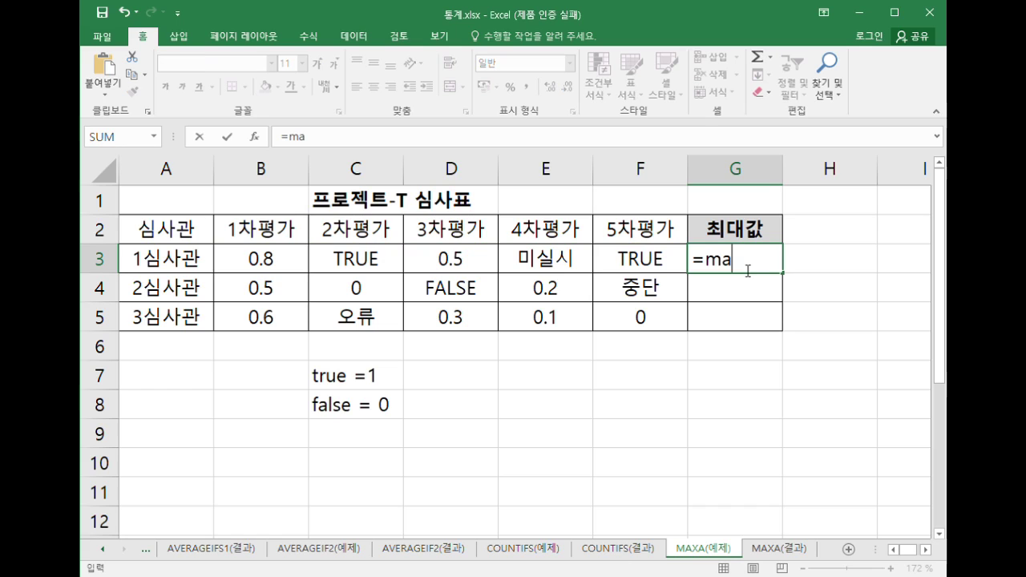
text(xa()
drag(247, 265, 631, 258)
text())
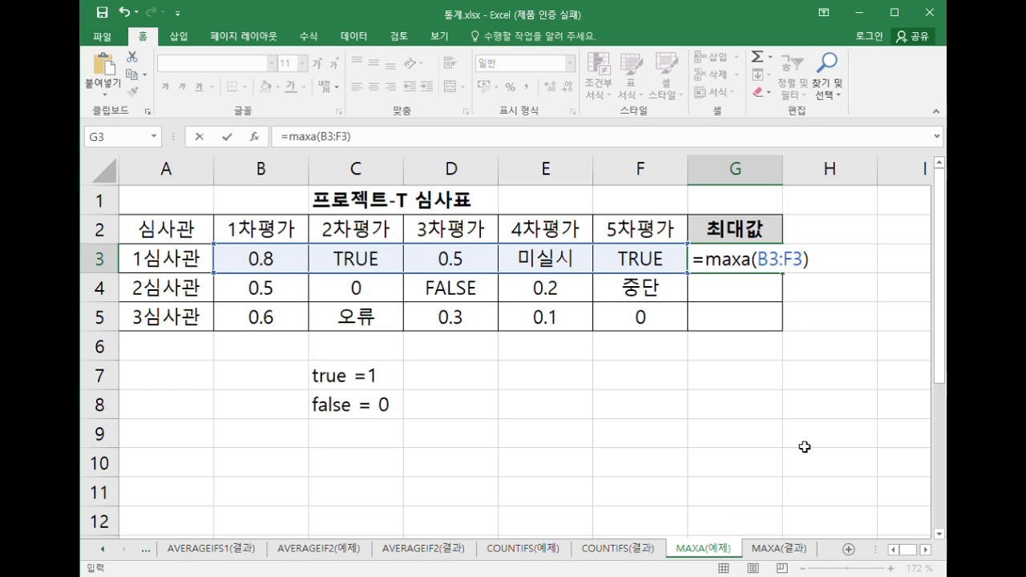
key(Return)
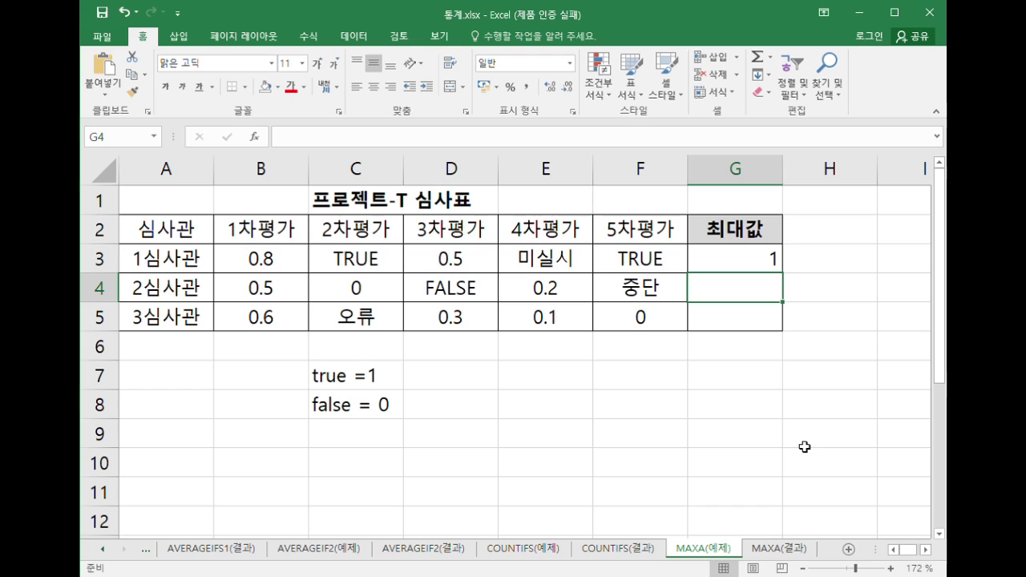
click(744, 263)
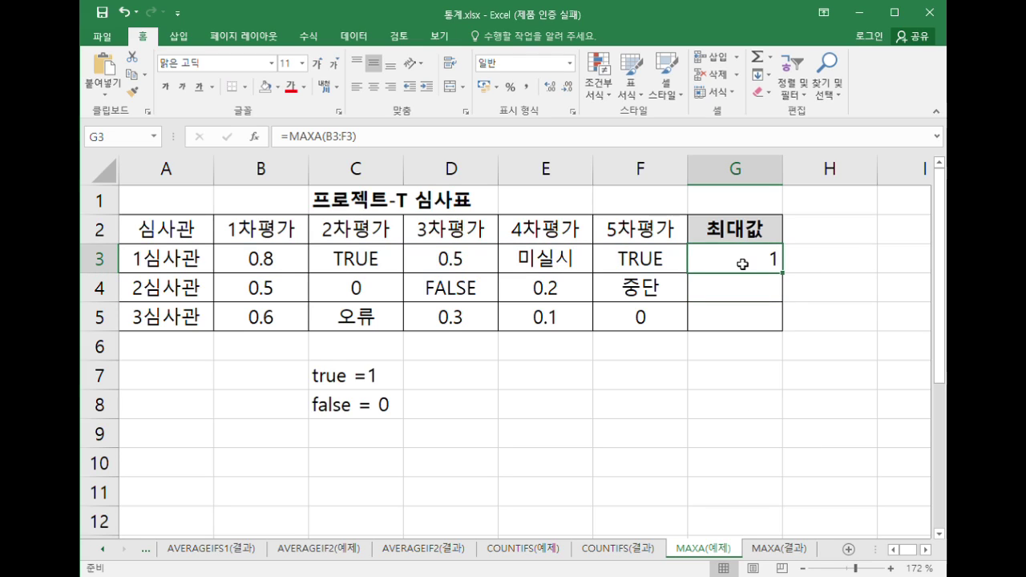
drag(782, 274, 786, 330)
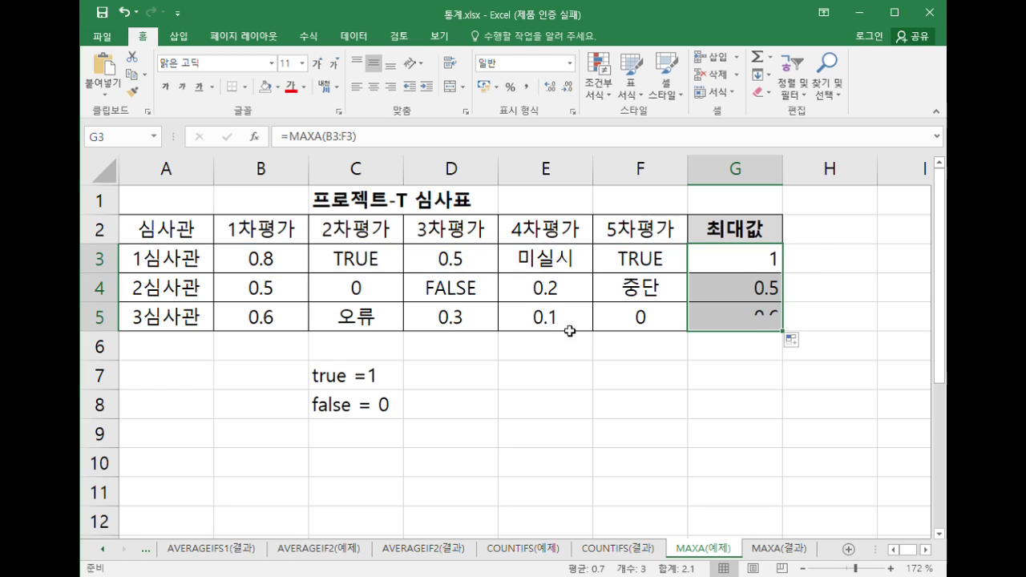
Check the evaluations of the second and third judges in rows 4 and 5 against their MAXA results.
click(453, 296)
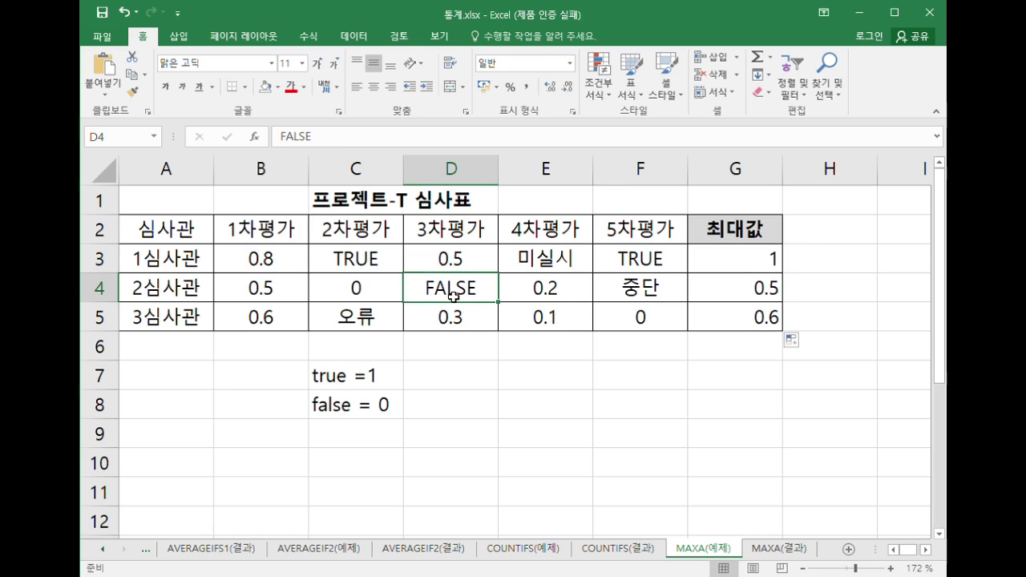
click(630, 295)
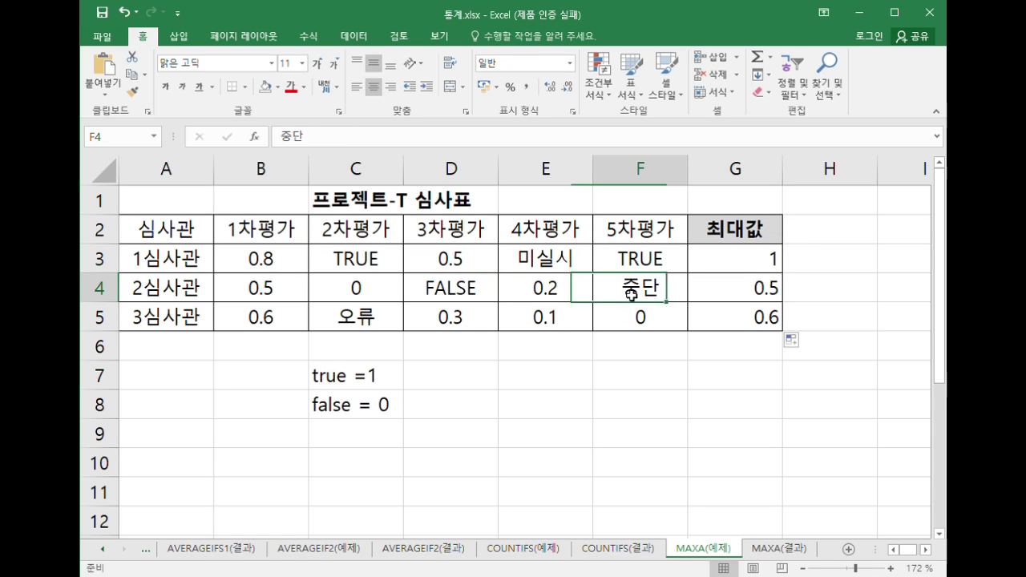
drag(565, 298, 260, 288)
click(259, 289)
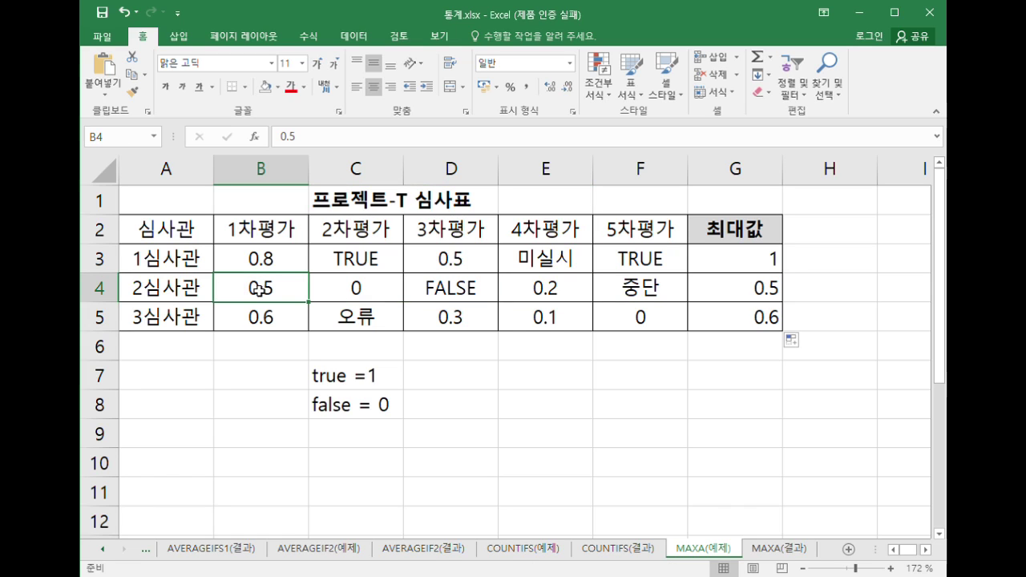
drag(261, 321, 670, 320)
click(379, 329)
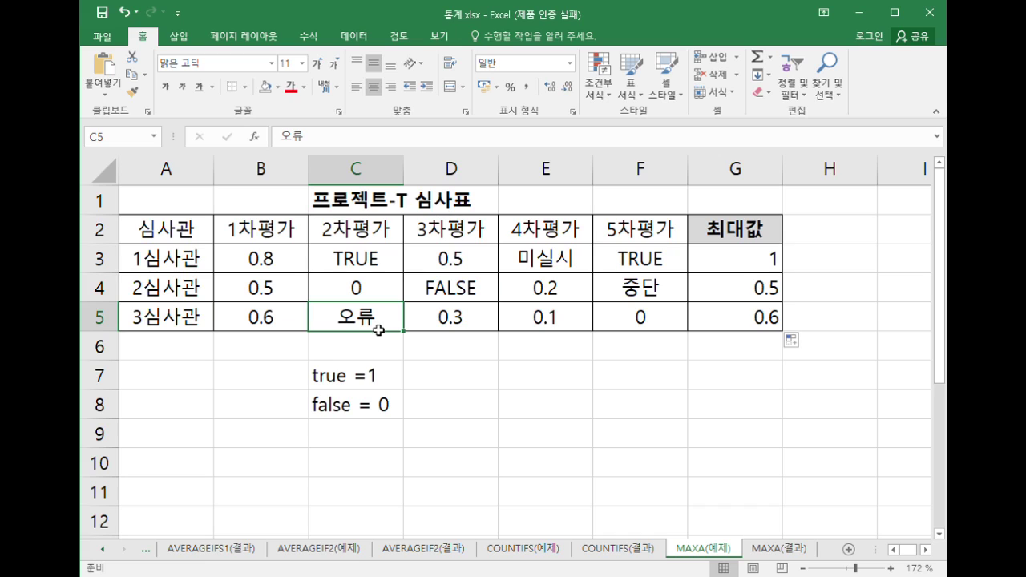
drag(270, 321, 678, 320)
click(285, 322)
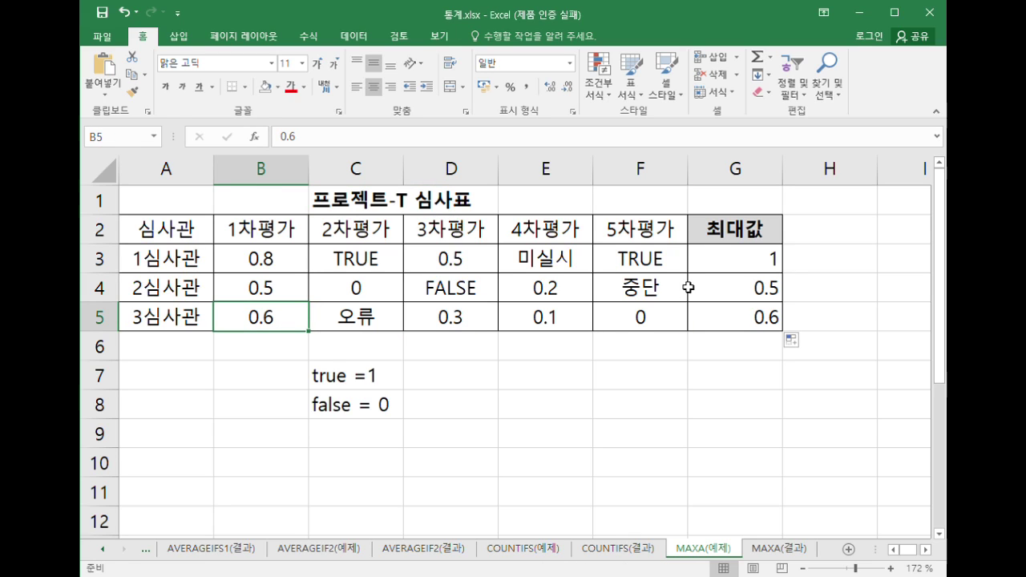
Add the comparison labels "maxA" in G1 and "max" in H1 above the table.
click(728, 233)
click(740, 209)
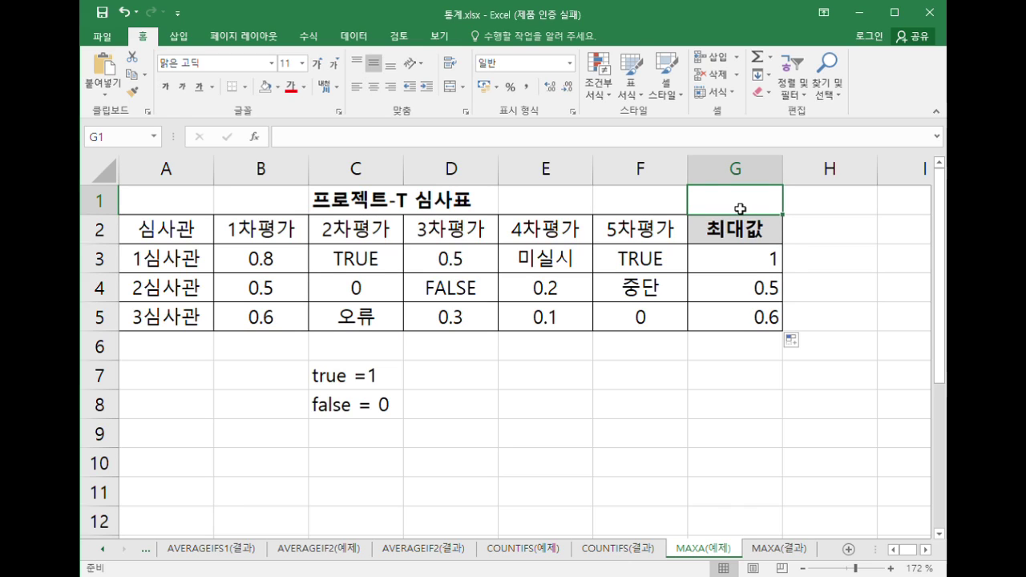
text(maxA)
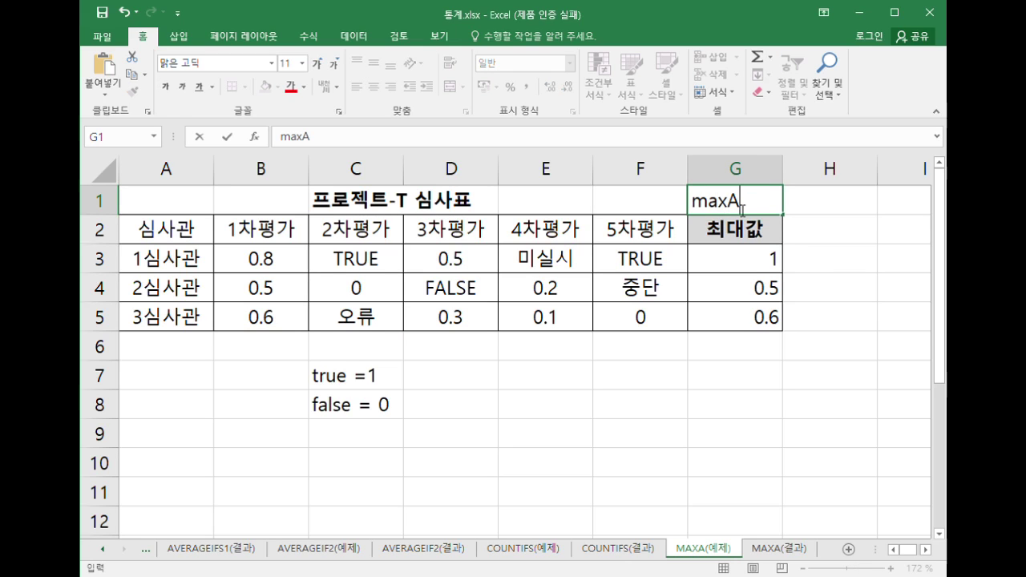
key(Tab)
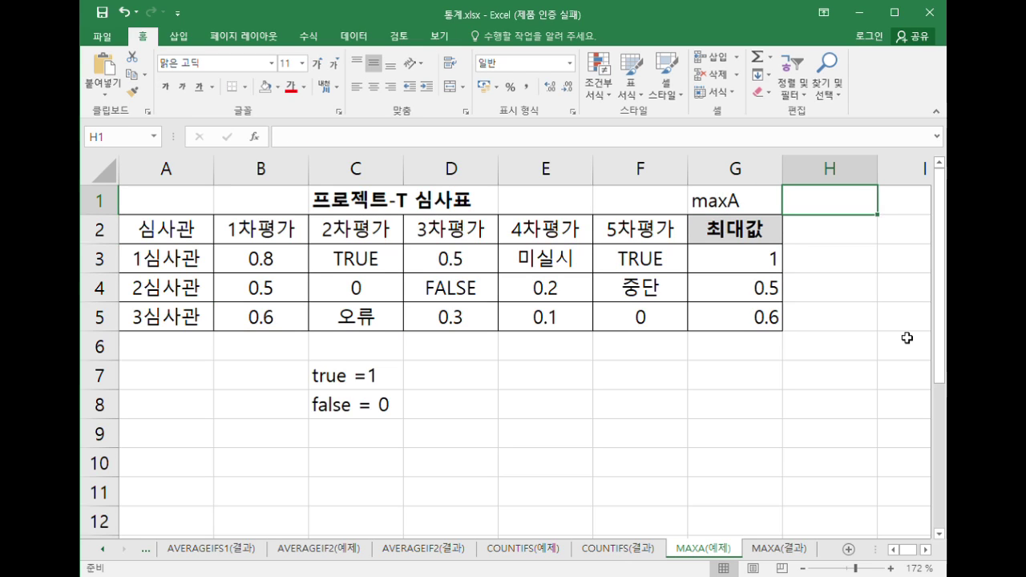
text(max)
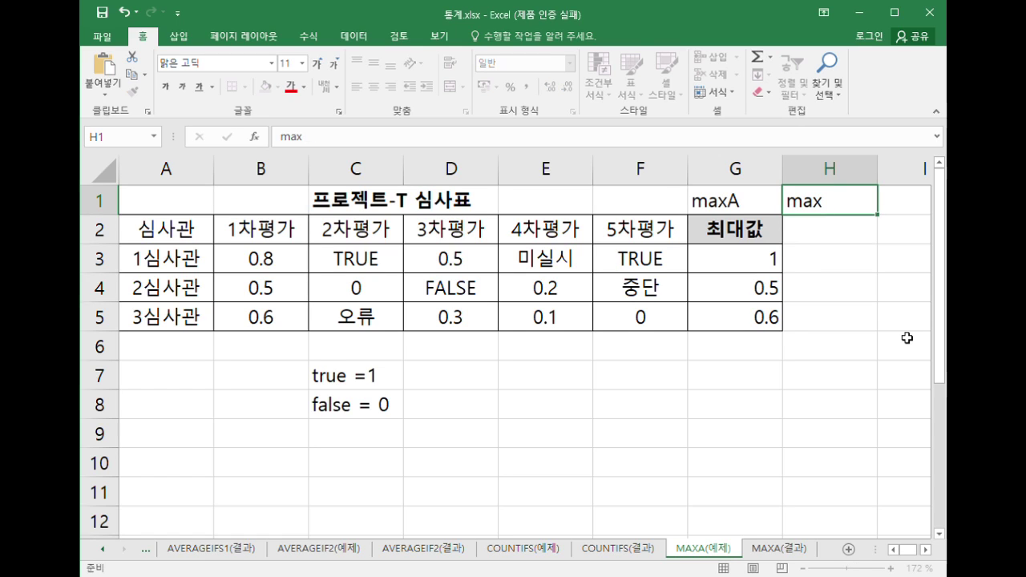
key(Return)
Enter =MAX(B3:F3) in H3 for the first judge and select that cell again.
key(Return)
key(Right)
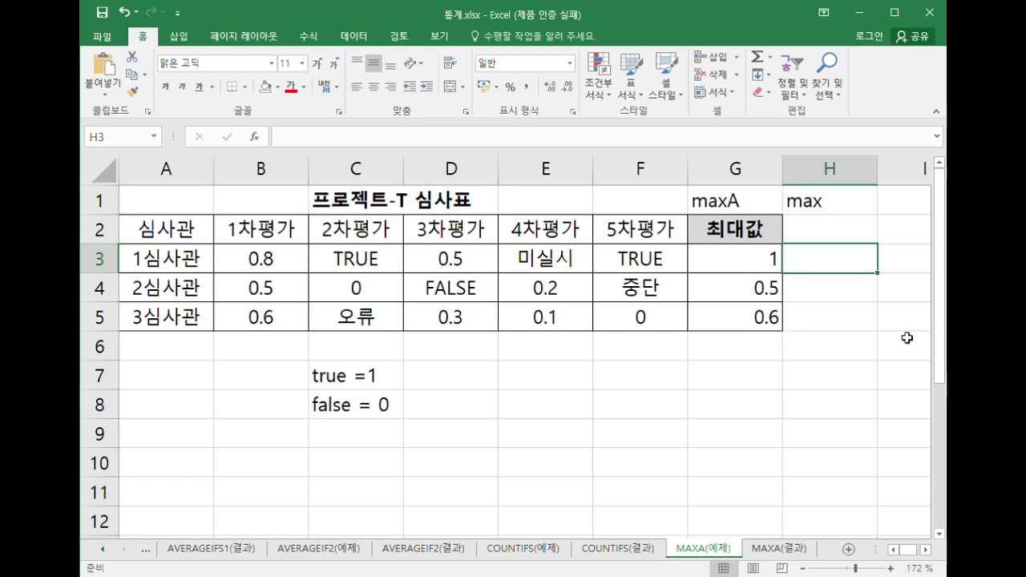
text(=max()
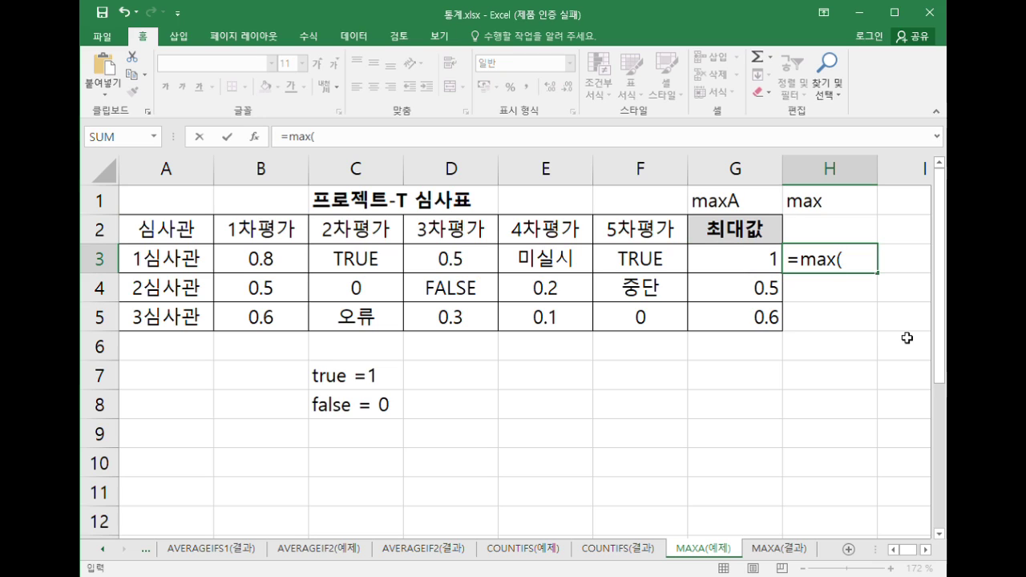
drag(261, 258, 622, 259)
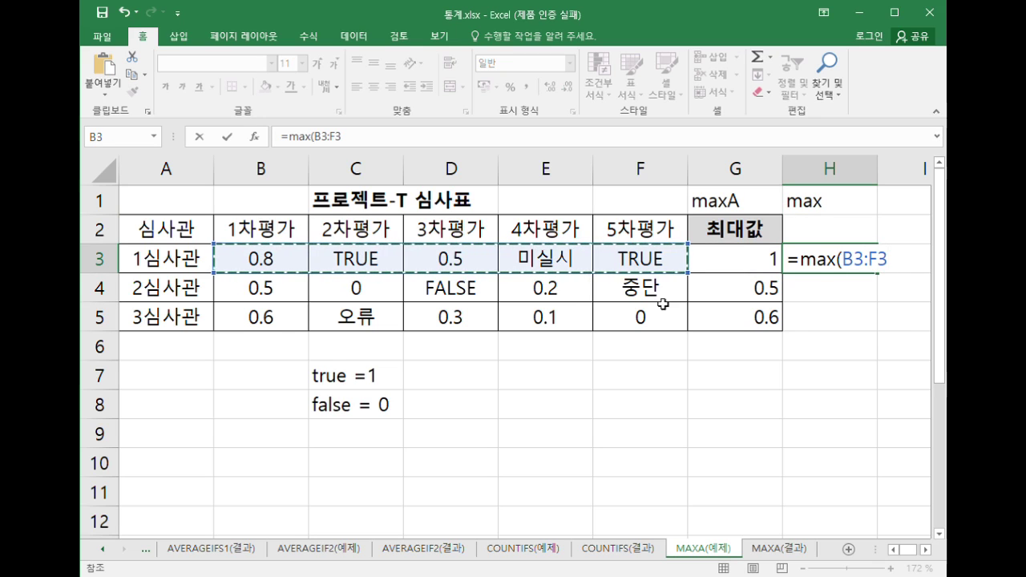
key(Return)
key(Left)
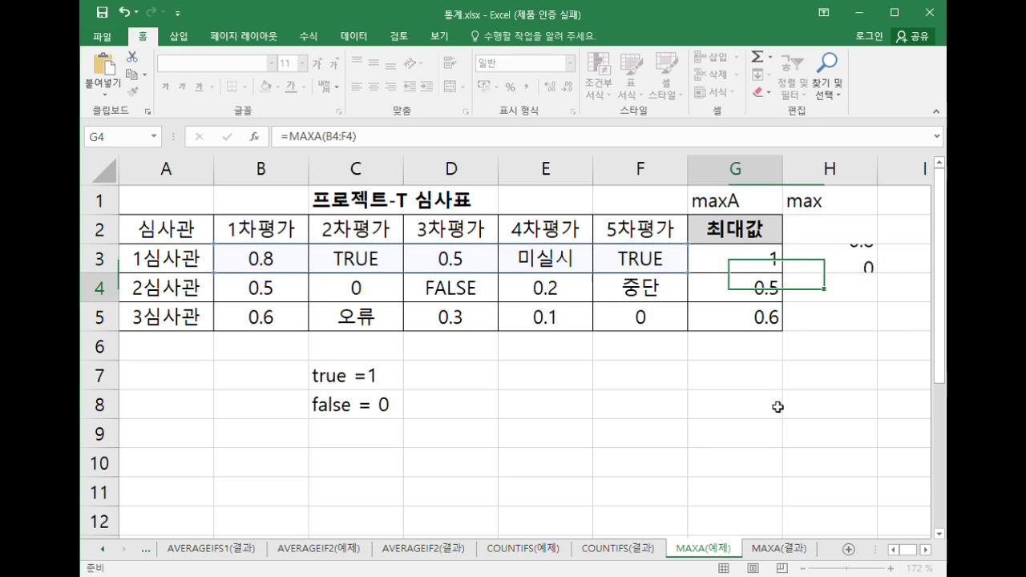
click(853, 269)
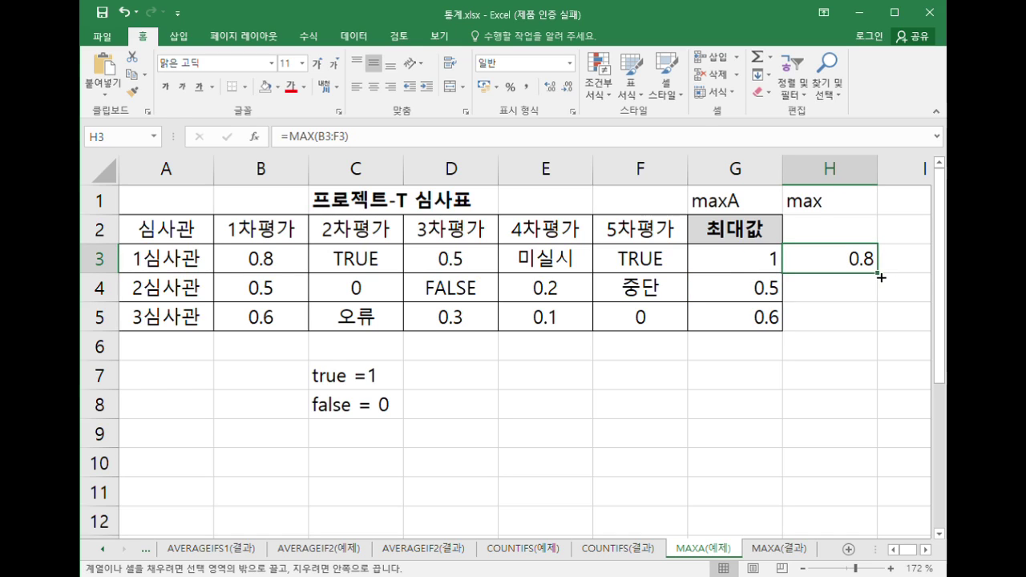
Copy the MAX formula from H3 down through H5 for the remaining judges.
drag(880, 277, 878, 321)
click(790, 393)
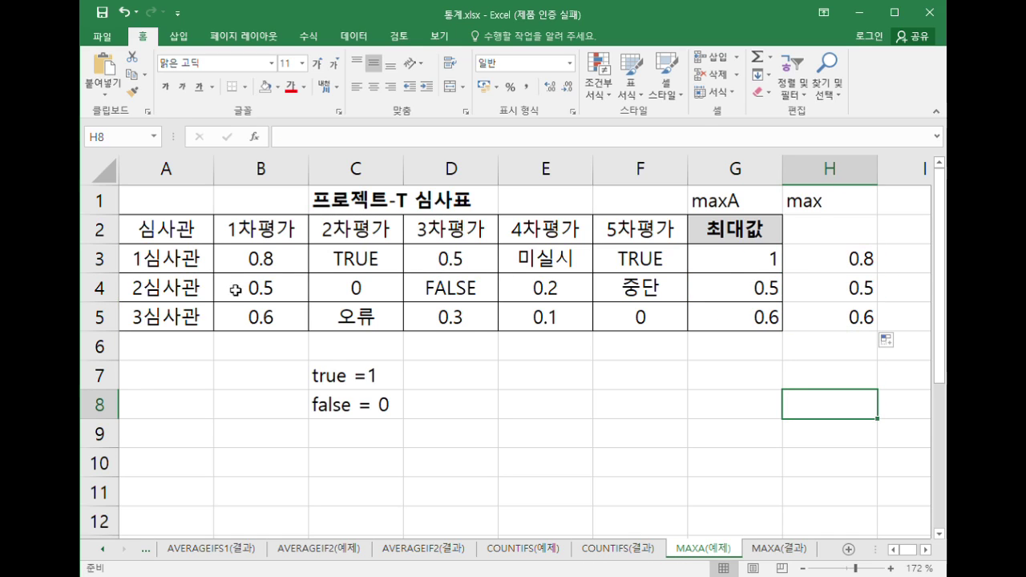
Compare the MAXA and MAX results in columns G and H, for rows 4 and 5 and for the first judge's row 3.
drag(160, 288, 844, 317)
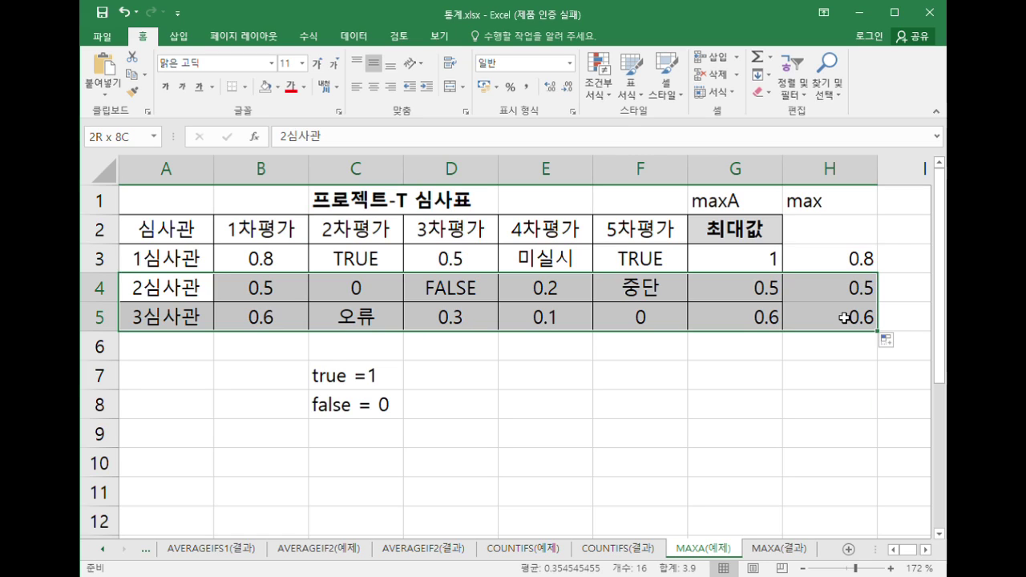
drag(844, 317, 844, 317)
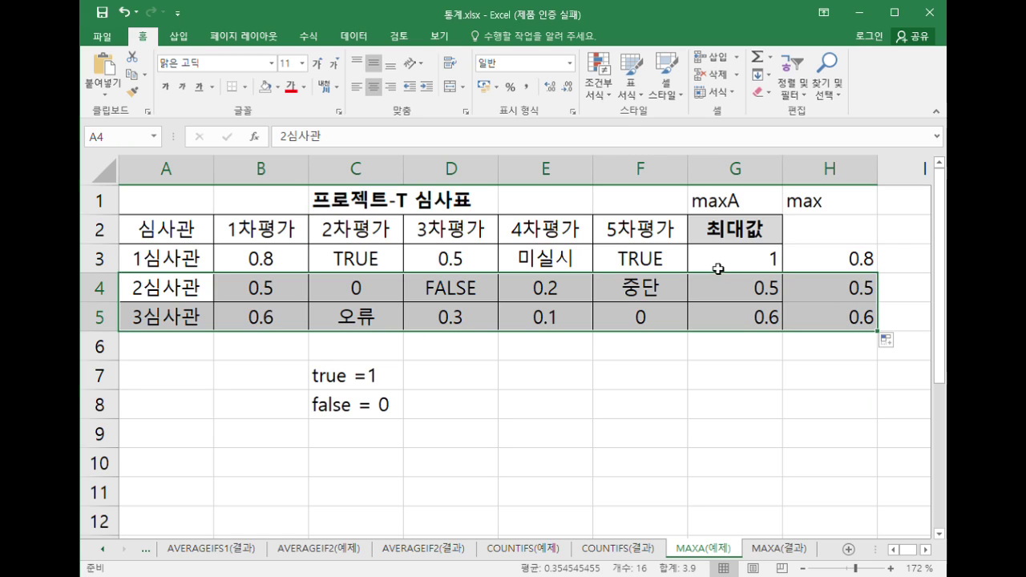
click(192, 259)
click(763, 266)
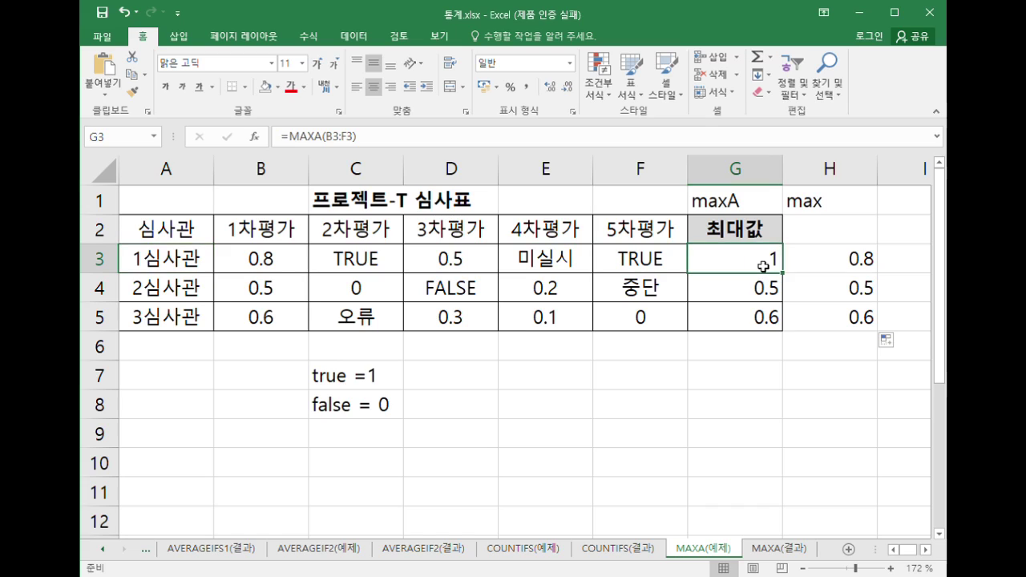
drag(763, 267, 836, 265)
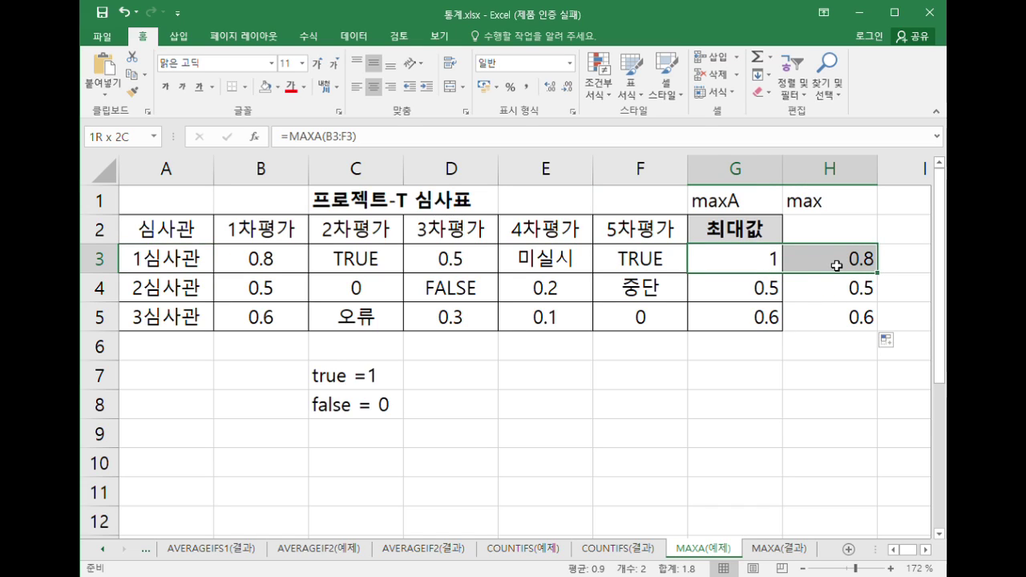
click(704, 203)
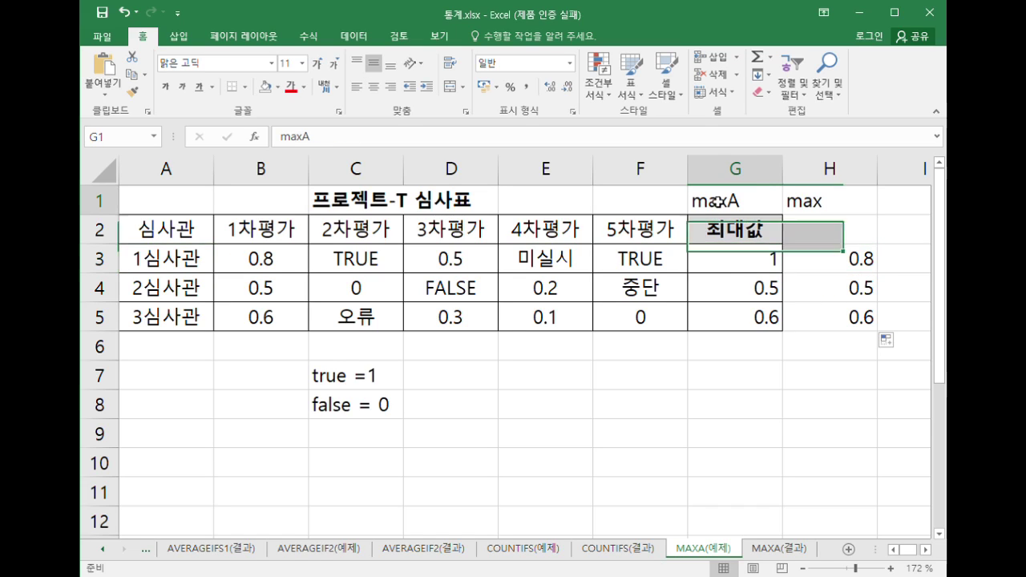
click(728, 269)
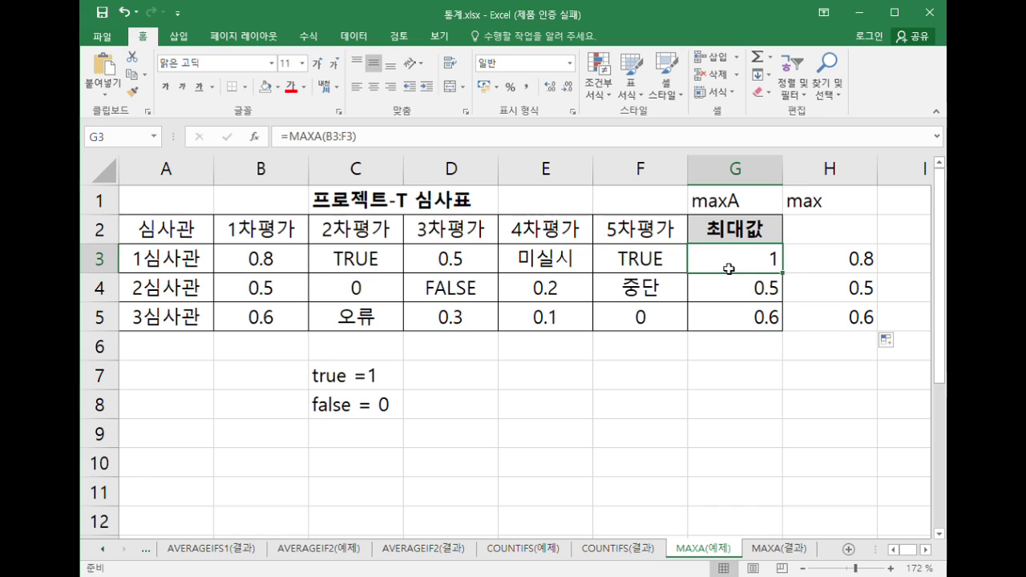
click(392, 267)
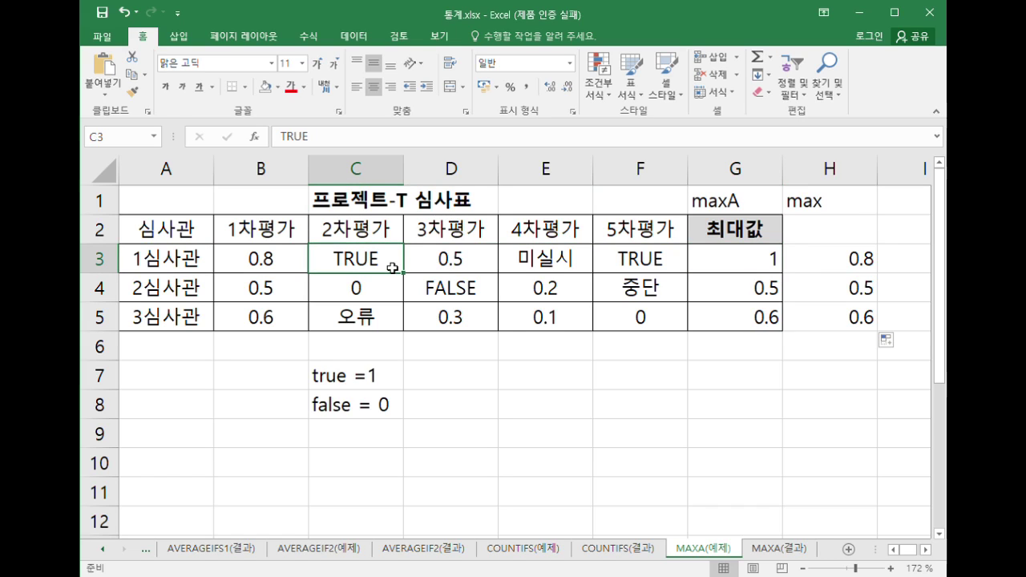
click(738, 258)
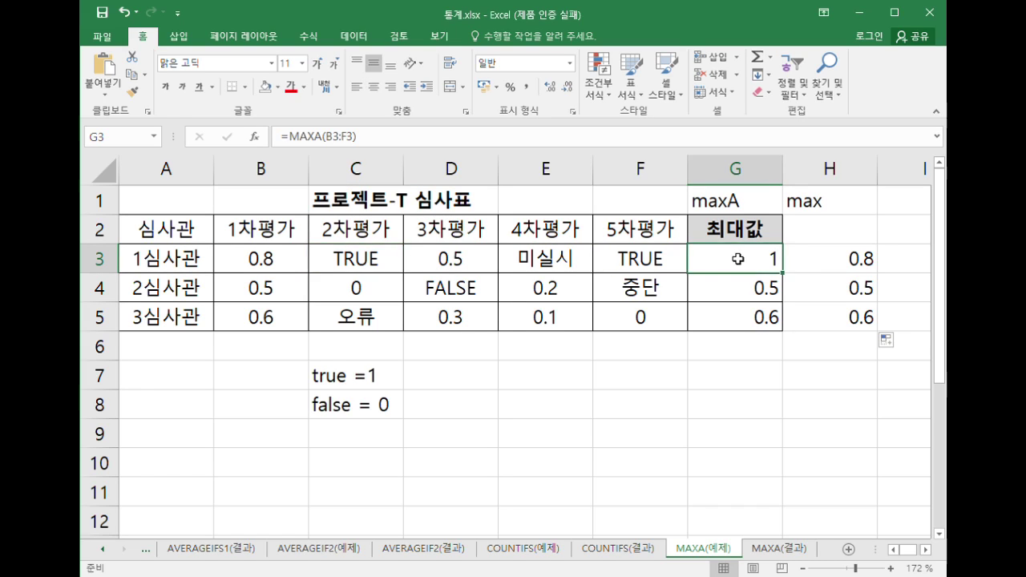
click(839, 262)
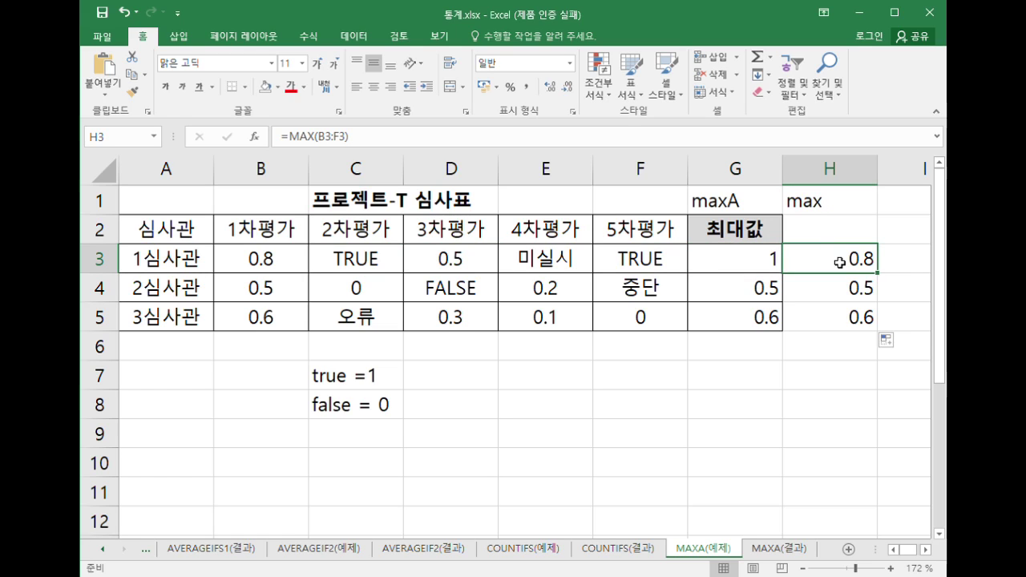
Examine the logical and numeric evaluations in rows 3 and 4 against the MAX results in H3:H5.
click(341, 266)
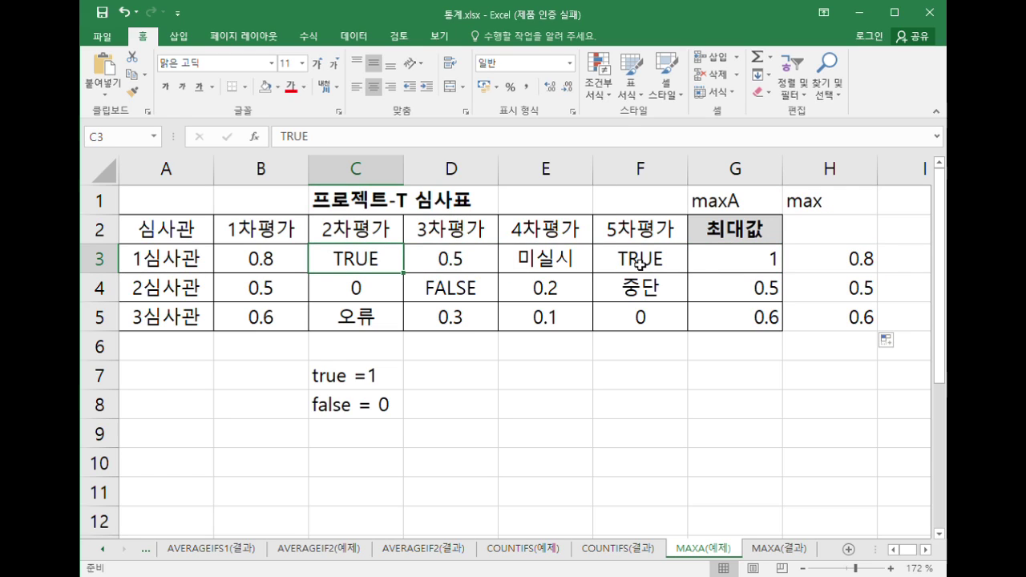
click(640, 265)
click(370, 272)
click(453, 290)
click(391, 261)
click(268, 258)
drag(456, 269, 436, 261)
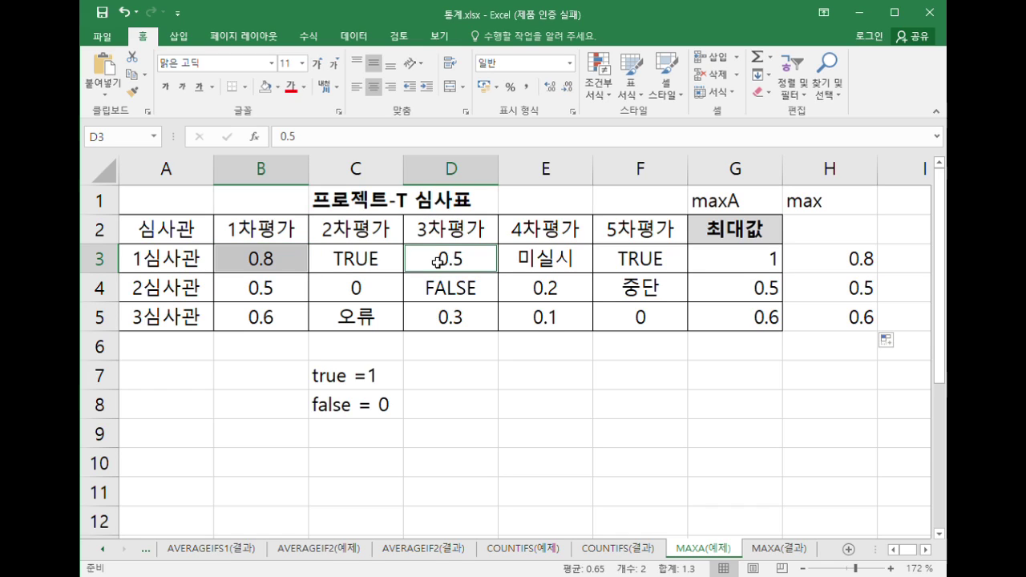
drag(836, 258, 846, 325)
click(803, 388)
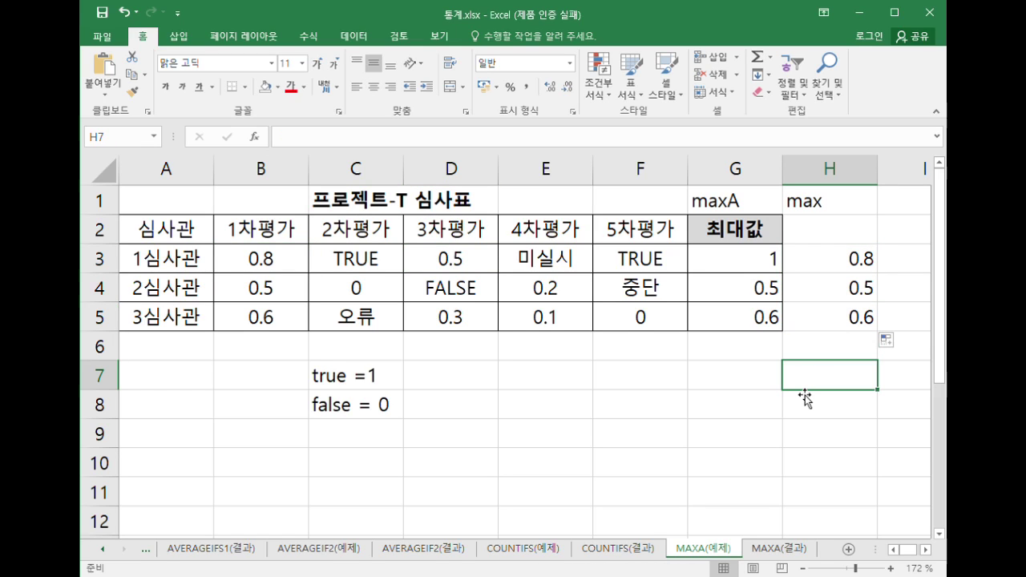